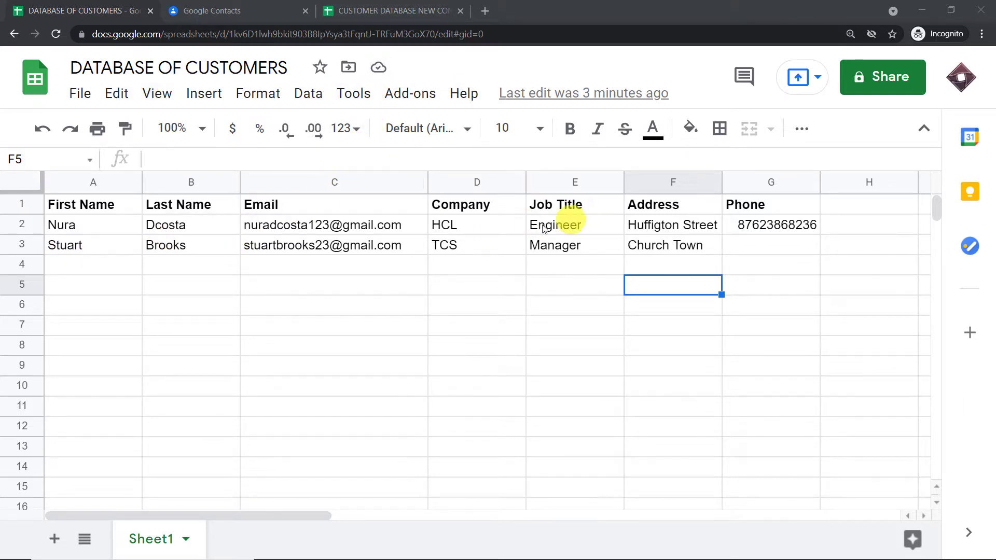
# - Check Google Contacts, then review the second customer's name, email, company, job title and address
pyautogui.click(240, 11)
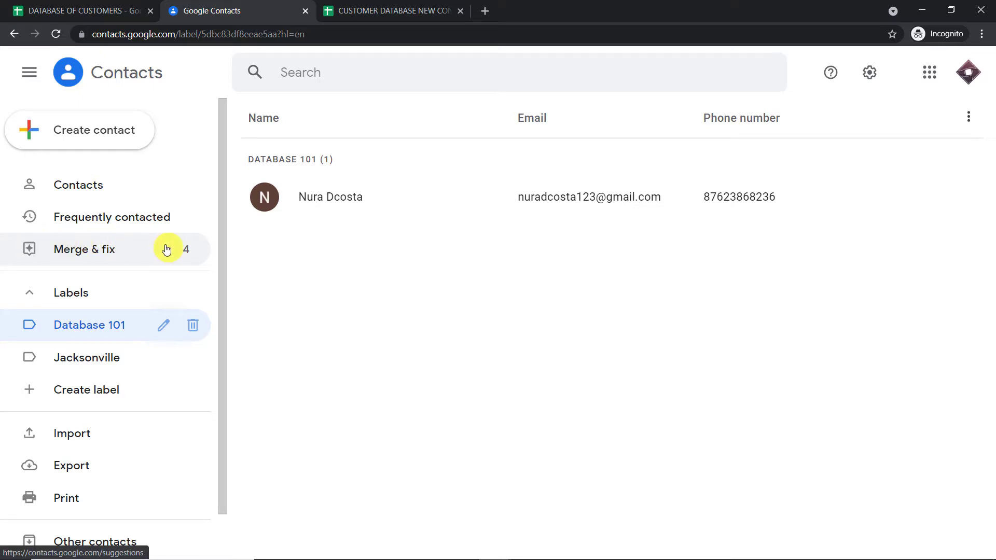
pyautogui.click(78, 10)
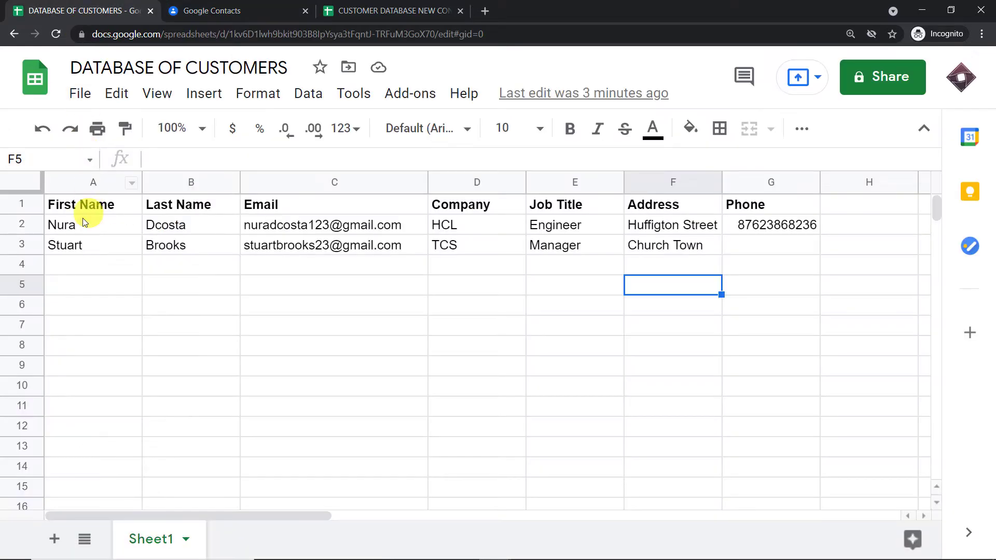
pyautogui.click(76, 247)
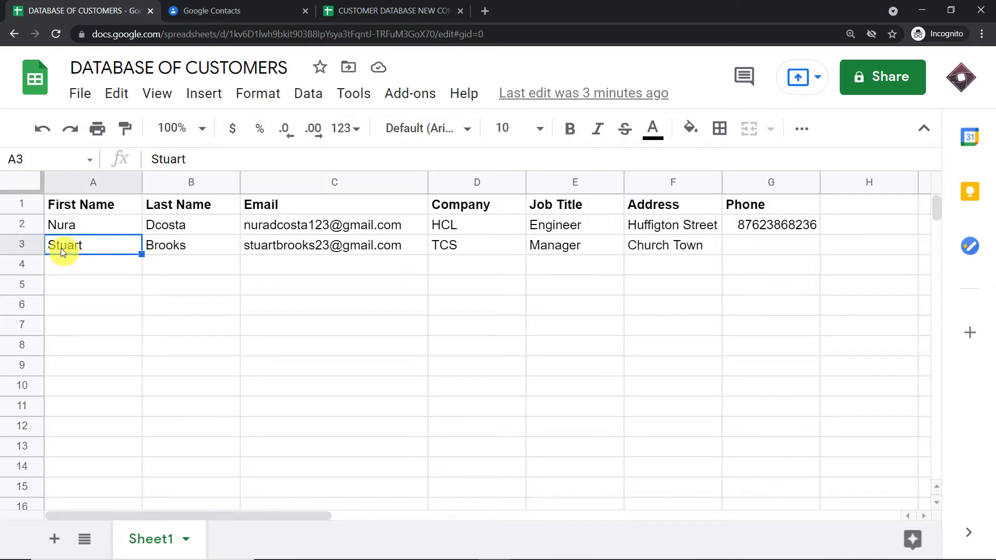
pyautogui.click(182, 248)
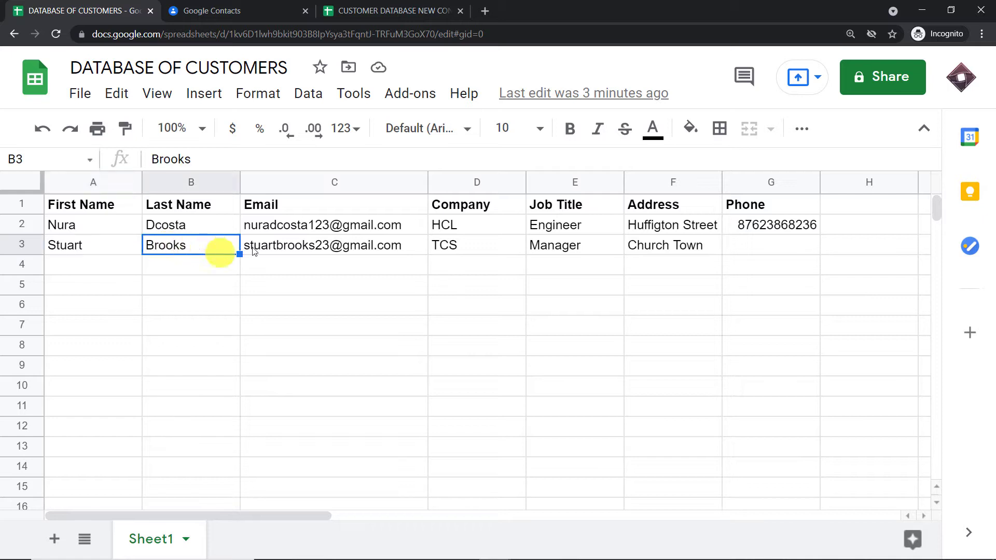
pyautogui.click(267, 246)
pyautogui.click(468, 250)
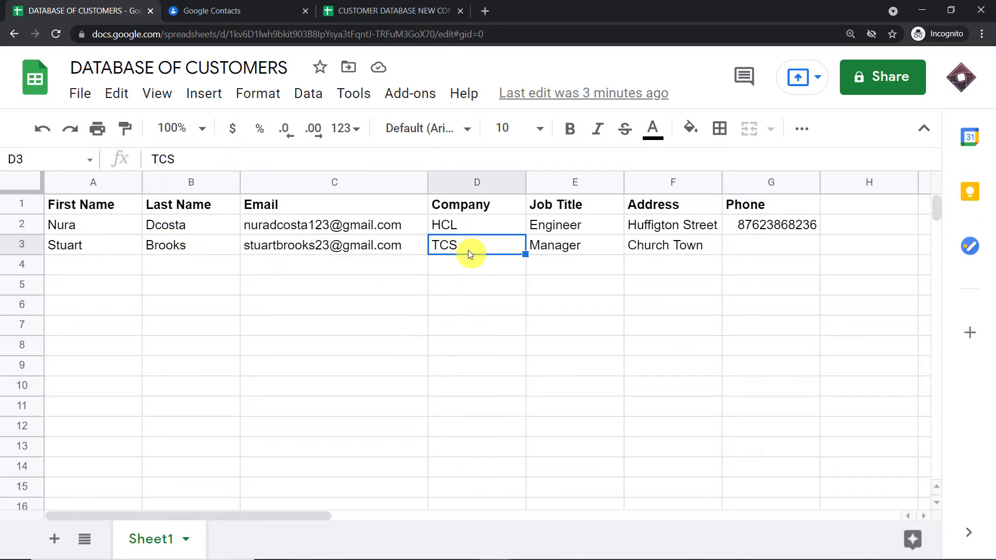
pyautogui.click(576, 247)
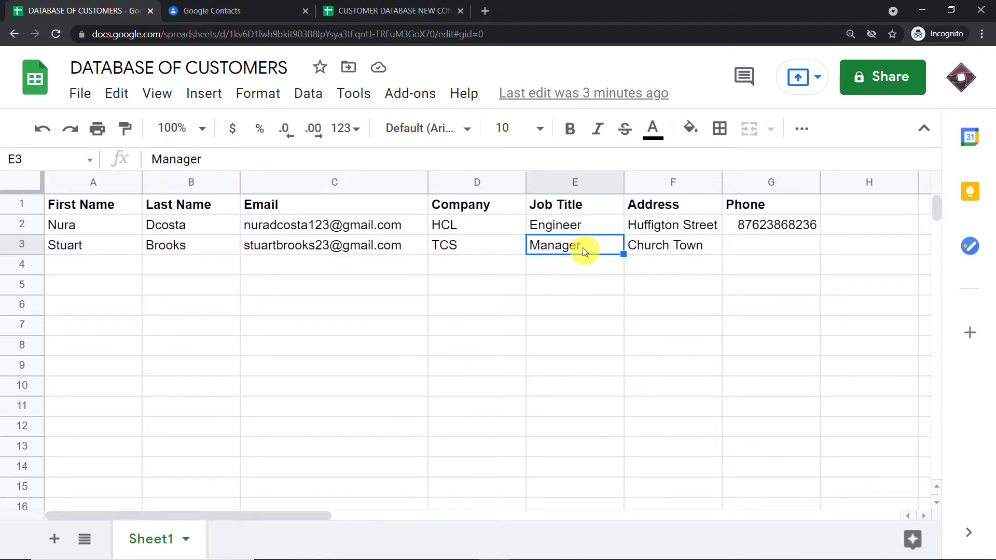
pyautogui.click(658, 246)
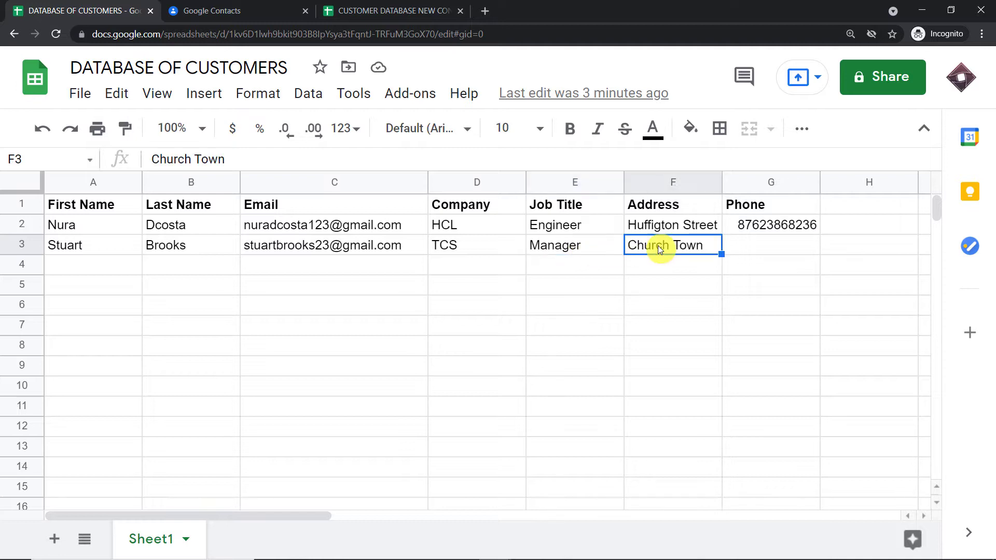
# - Enter the second customer's phone number in cell G3
pyautogui.click(761, 249)
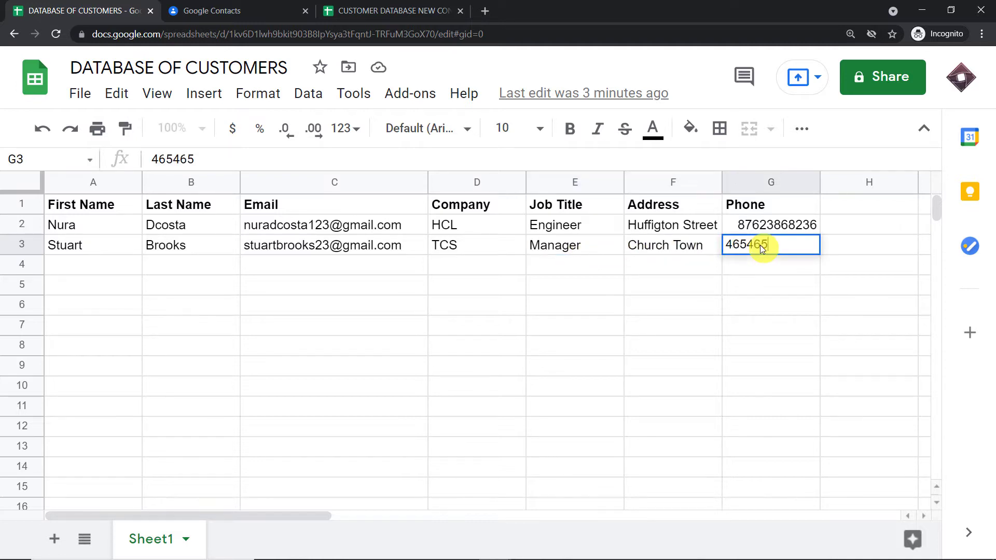
pyautogui.click(664, 294)
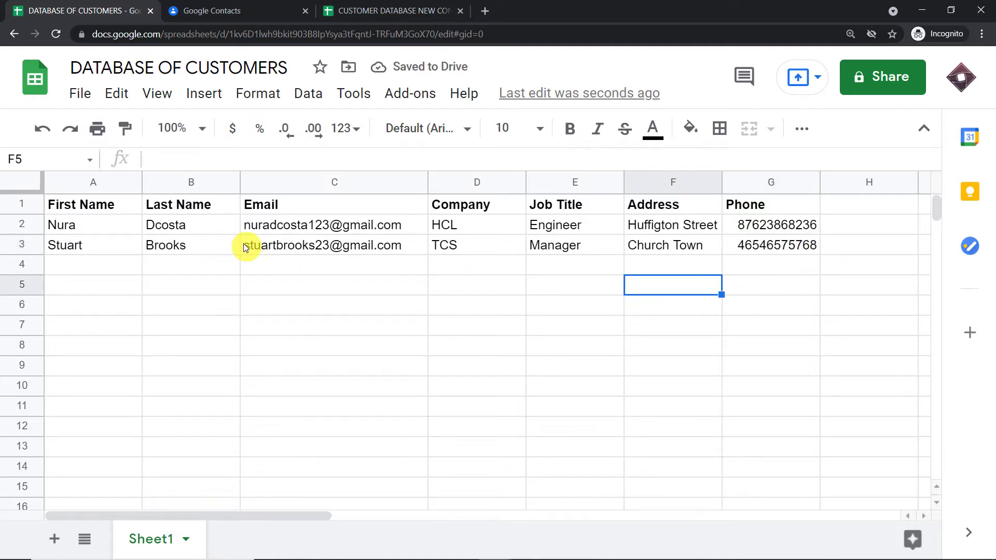
# - Reload Google Contacts, search 'stu' and open the new customer's contact card
pyautogui.click(240, 8)
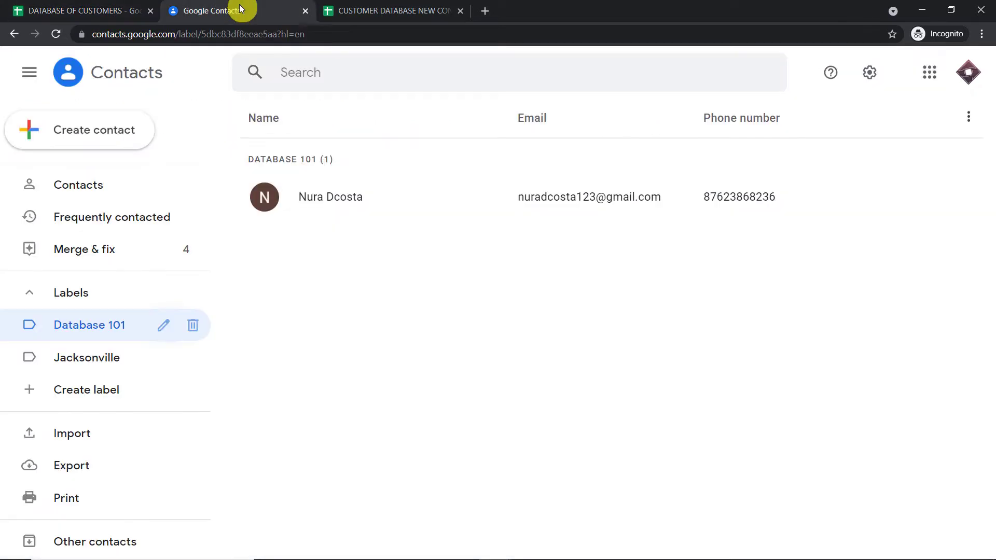
pyautogui.click(129, 73)
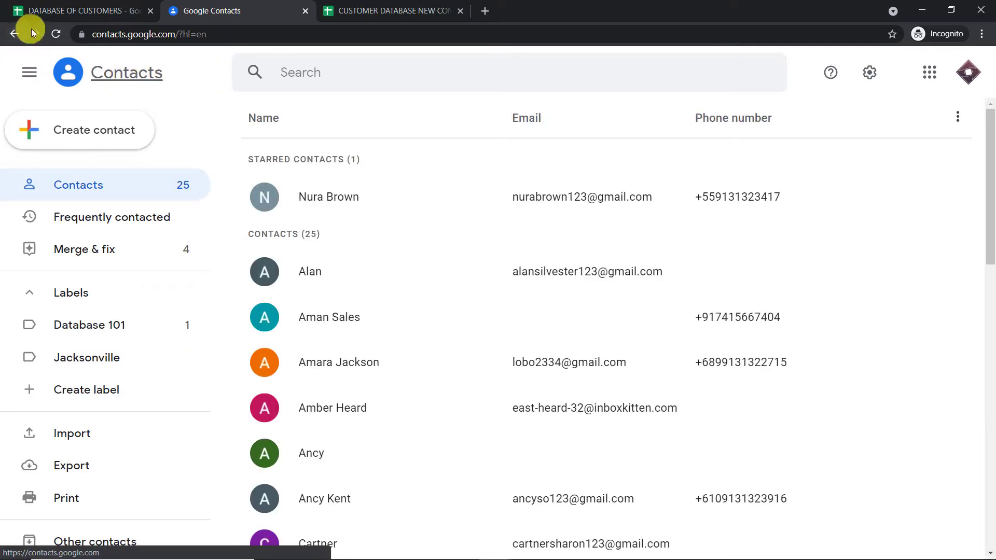
pyautogui.click(55, 33)
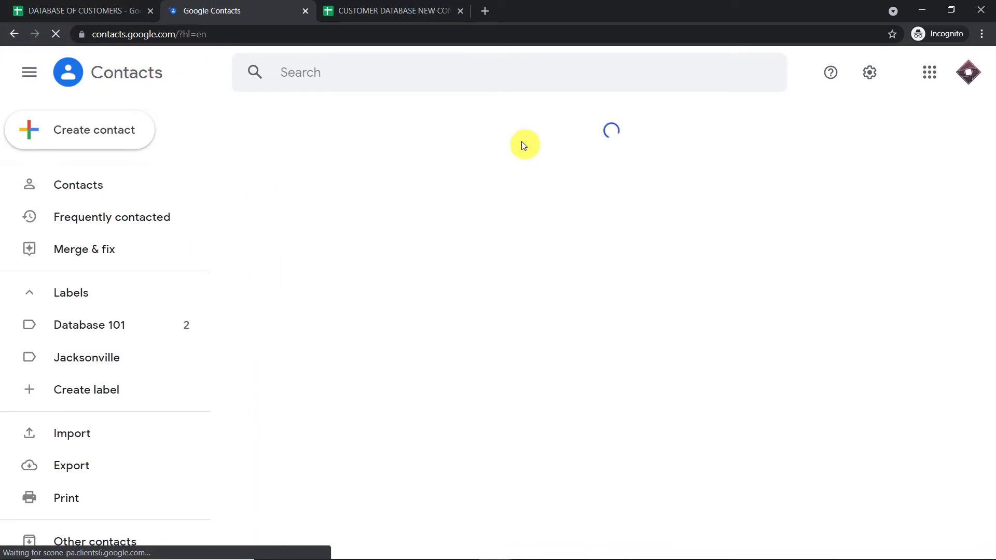
pyautogui.click(324, 73)
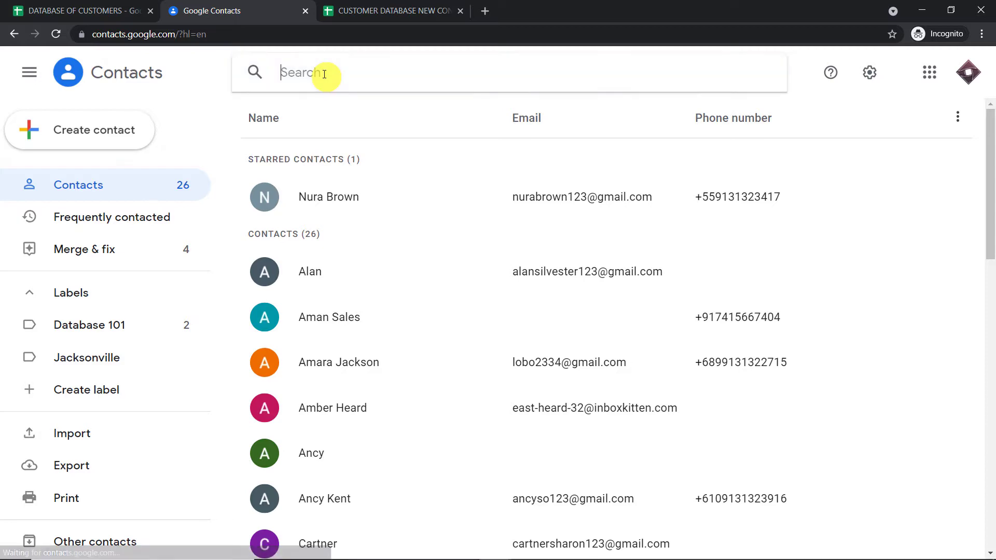
pyautogui.write('stu')
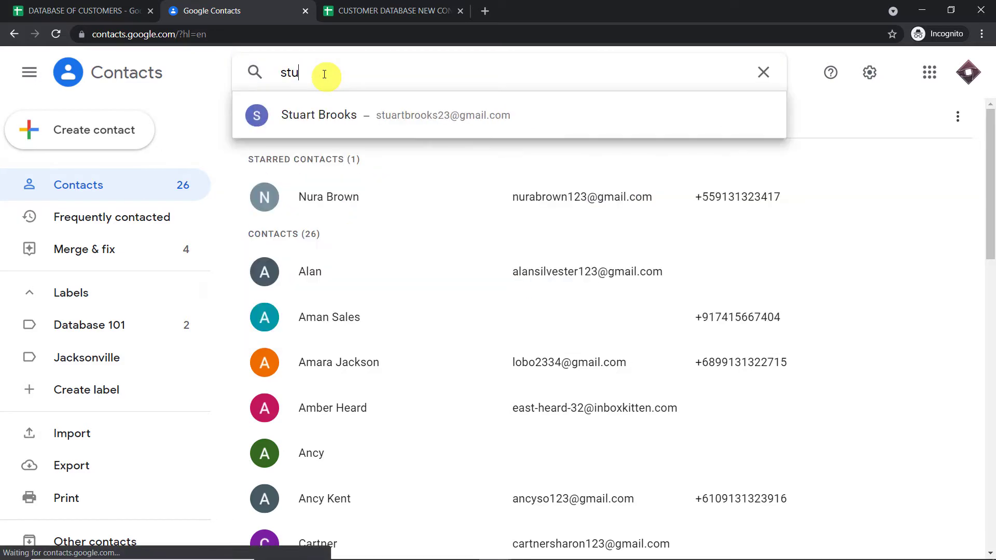
pyautogui.click(362, 119)
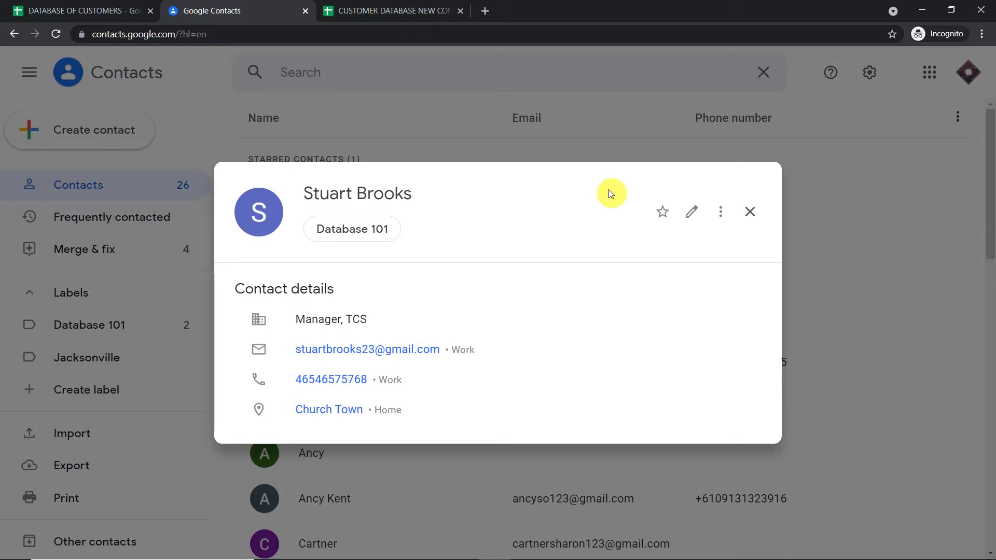
pyautogui.click(486, 12)
# - Go to pabbly.com, choose Connect under Products, sign in and launch the Connect app
pyautogui.write('pabbly.com')
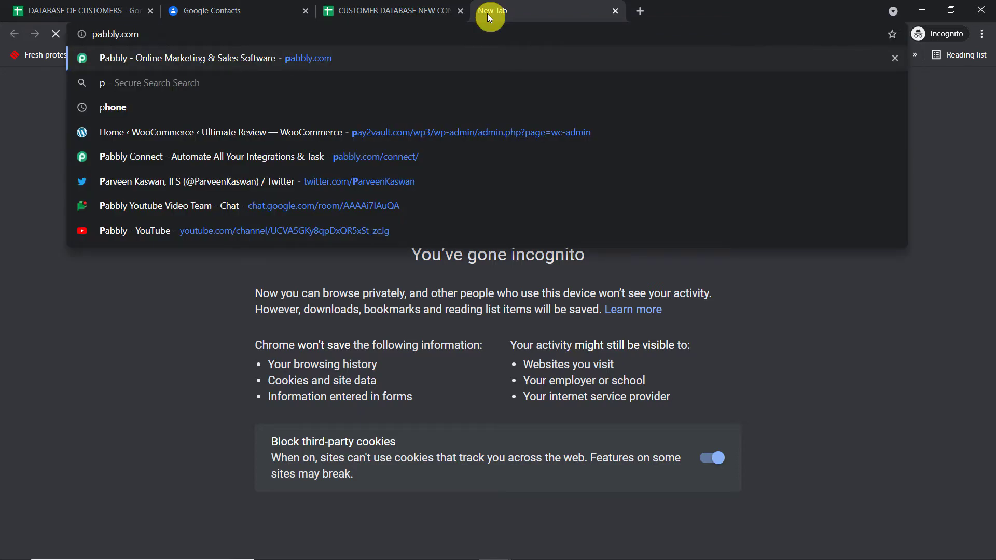
pyautogui.press('Return')
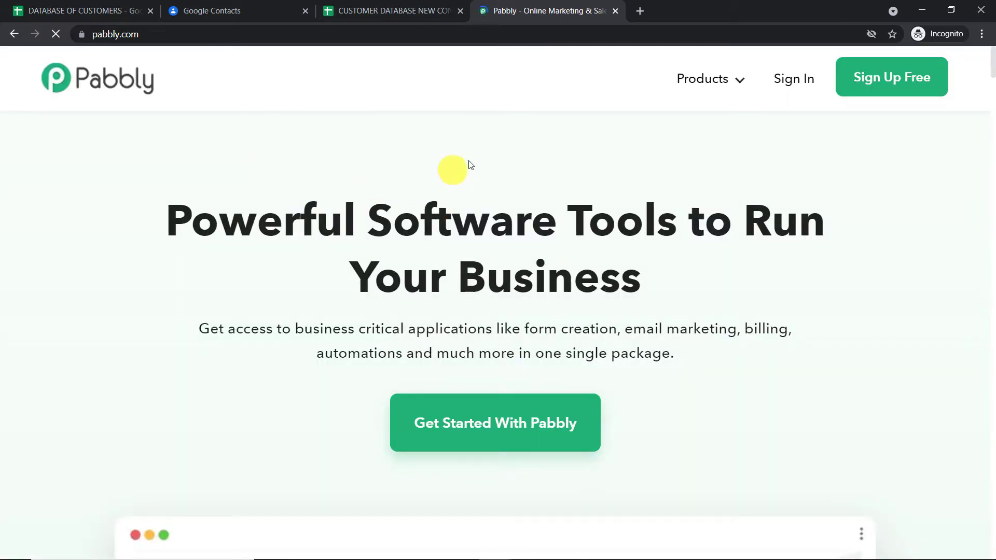
pyautogui.click(698, 85)
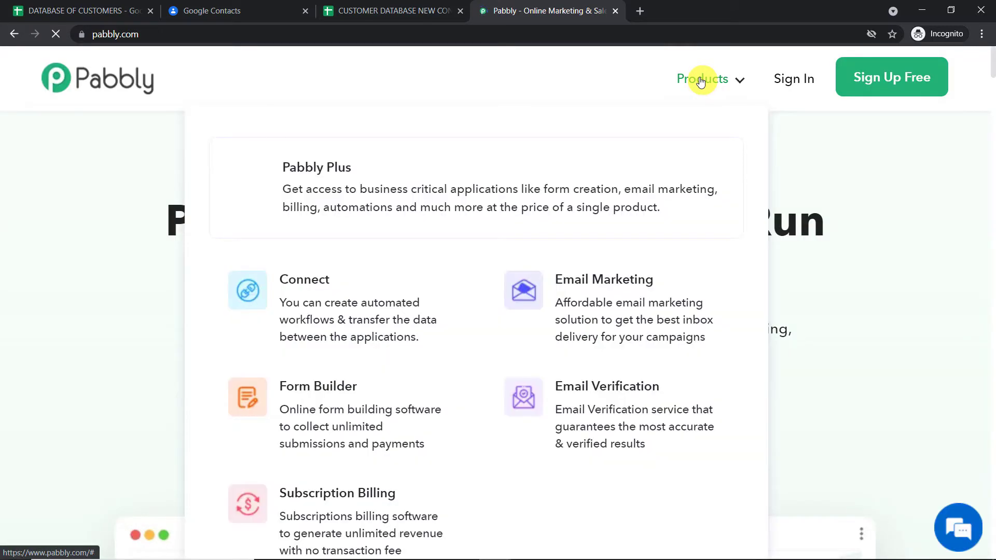
pyautogui.click(319, 304)
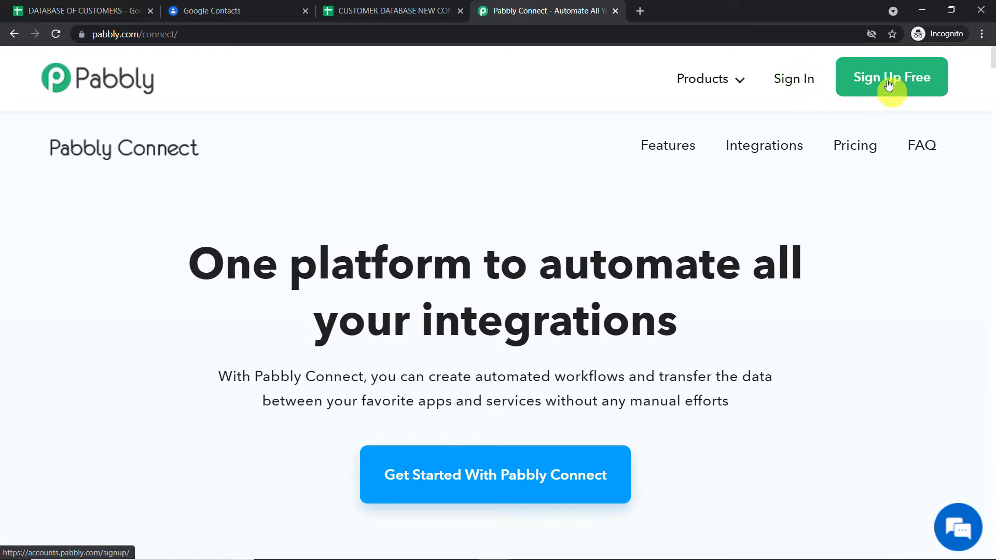
pyautogui.click(791, 80)
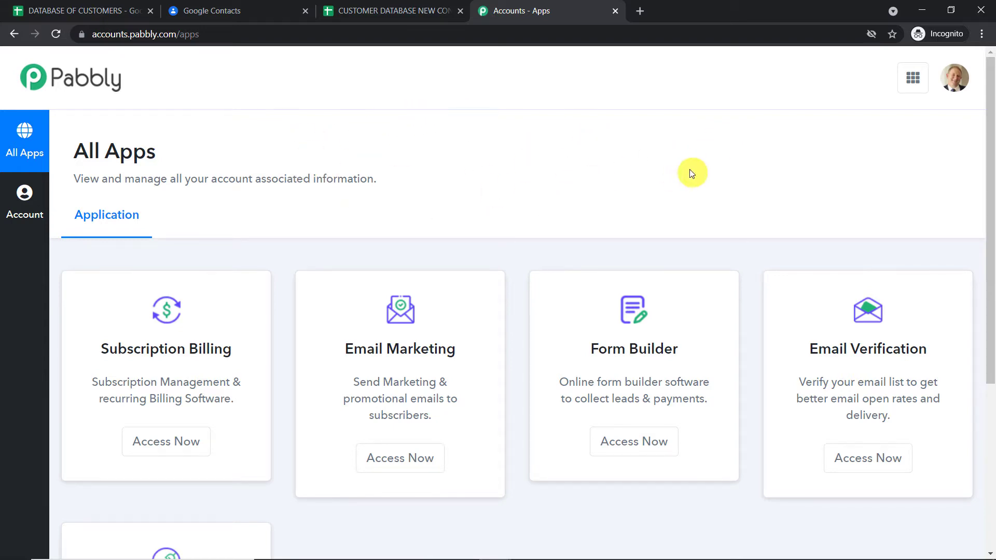
pyautogui.scroll(-5, 689, 171)
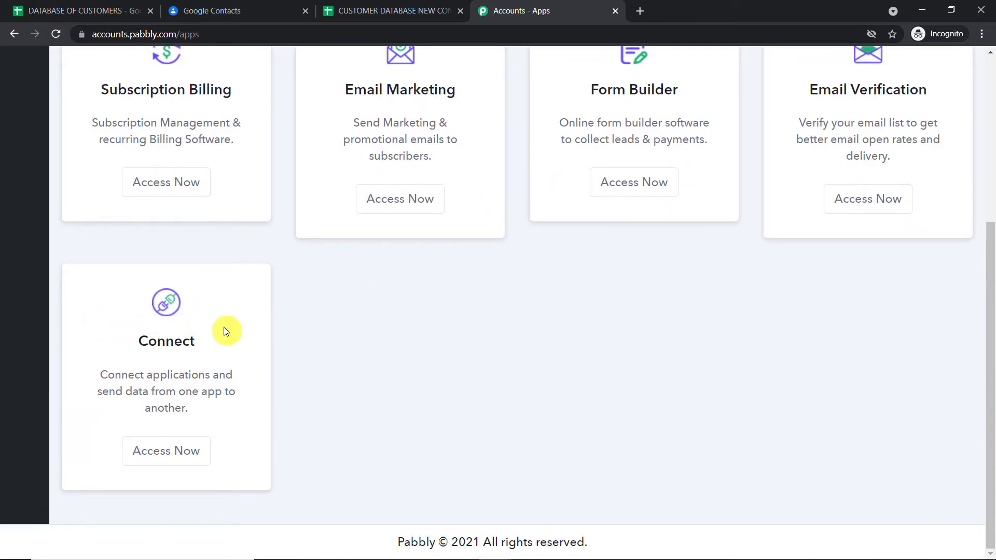
pyautogui.click(179, 449)
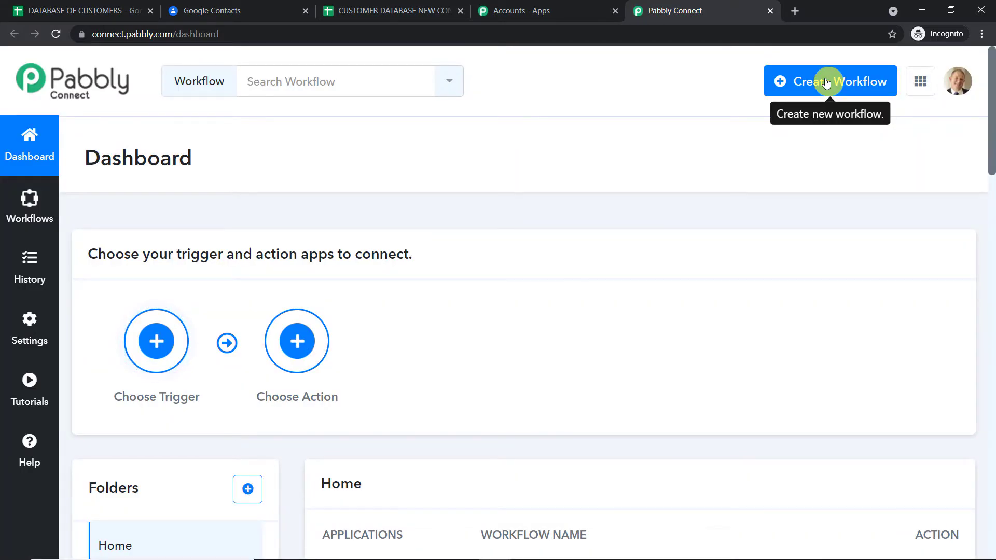
# - Create a new workflow named 'Google Sheets to Google Contacts'
pyautogui.click(826, 83)
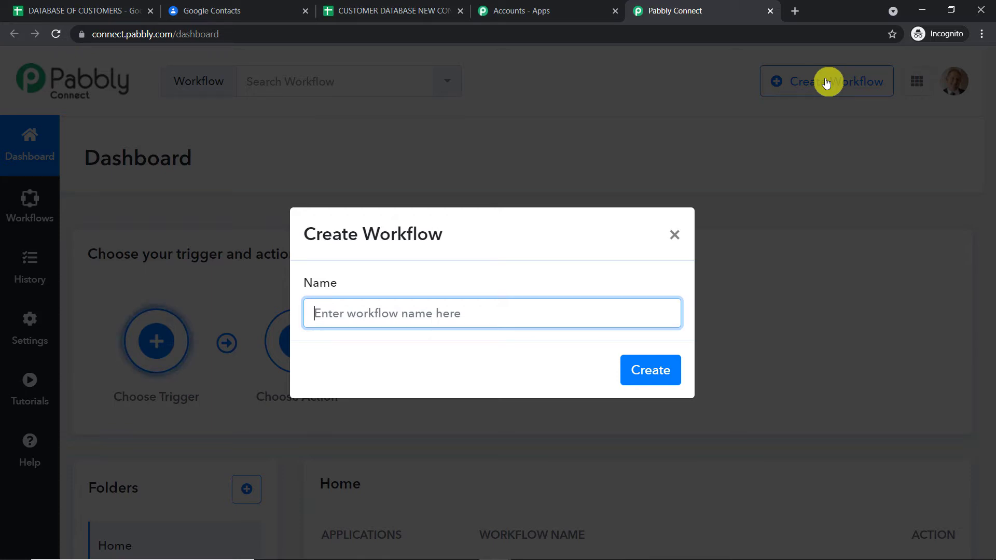
pyautogui.write('G')
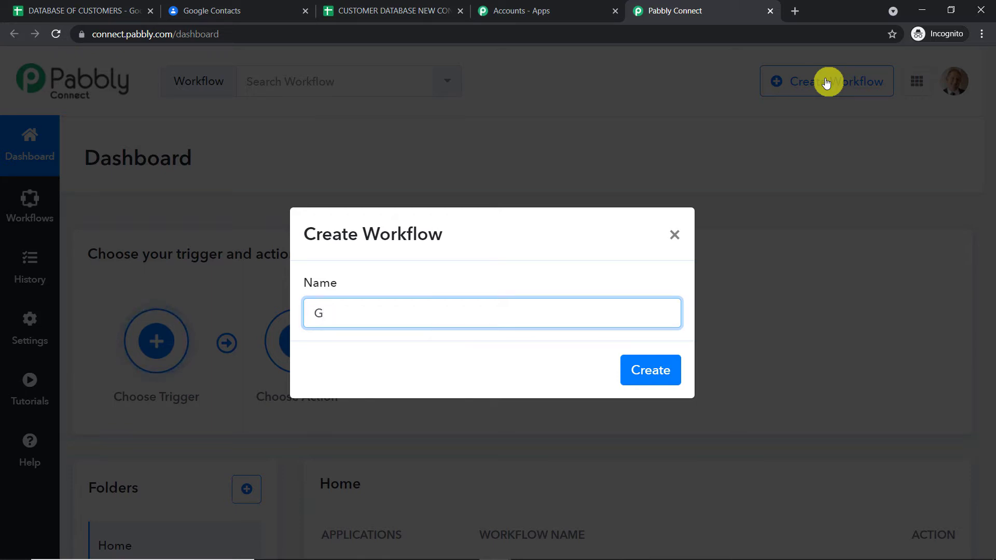
pyautogui.write('oogle Sh')
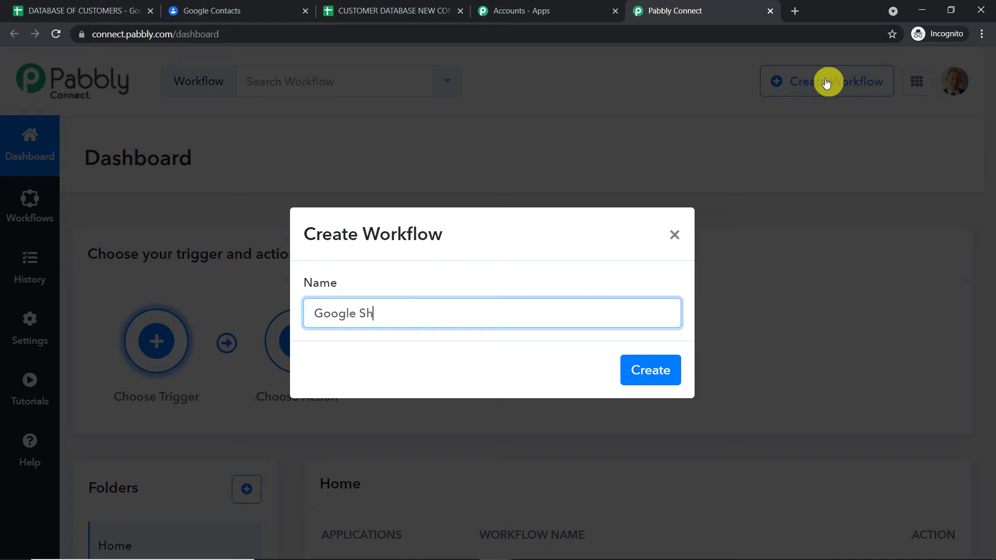
pyautogui.write('eets ')
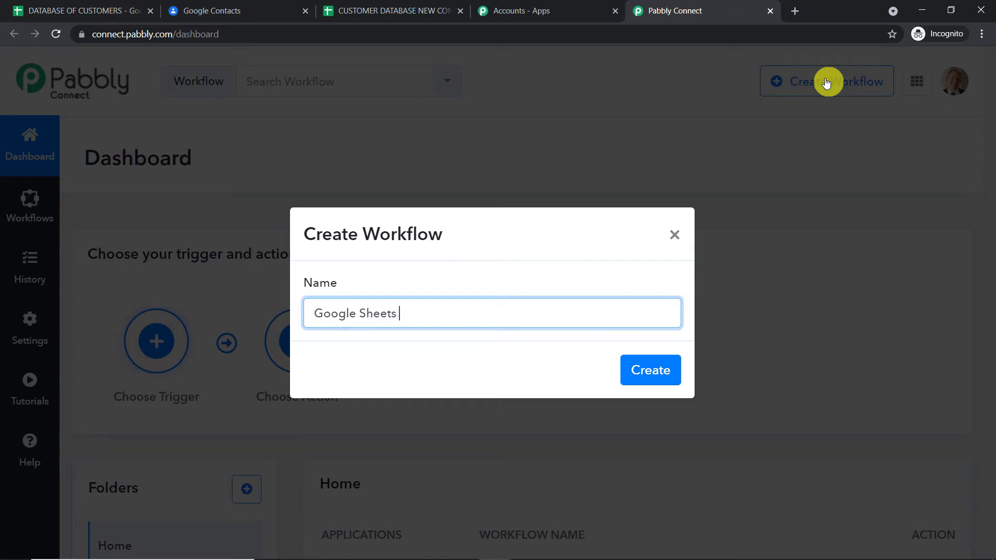
pyautogui.write('to Google ')
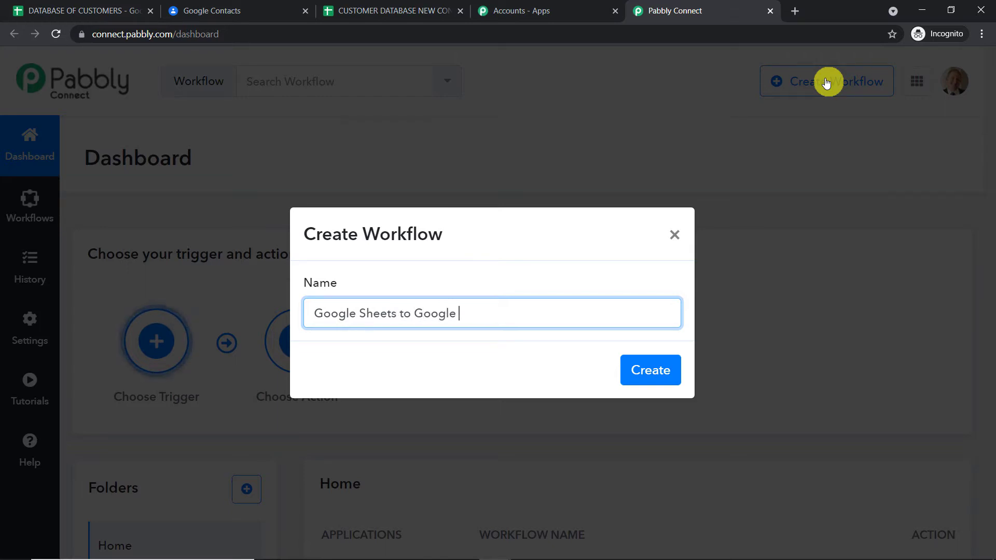
pyautogui.write('Contac')
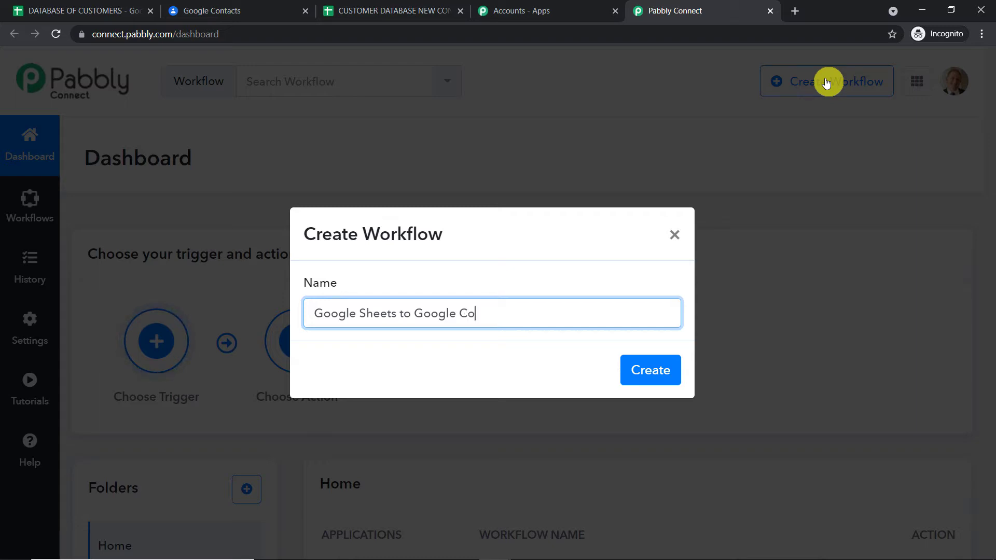
pyautogui.write('ts')
pyautogui.click(660, 372)
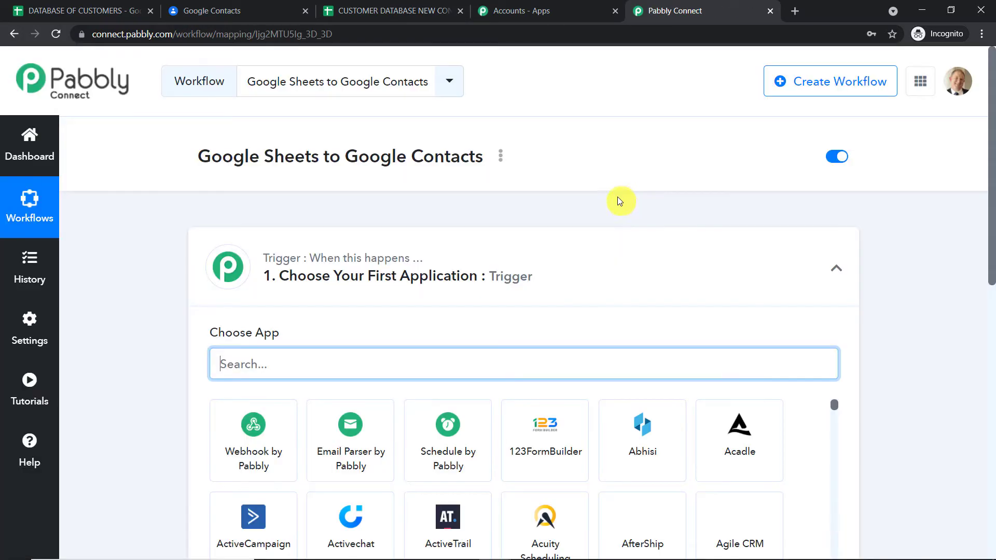
# - Collapse the Trigger step so the trigger and action steps appear together
pyautogui.click(489, 251)
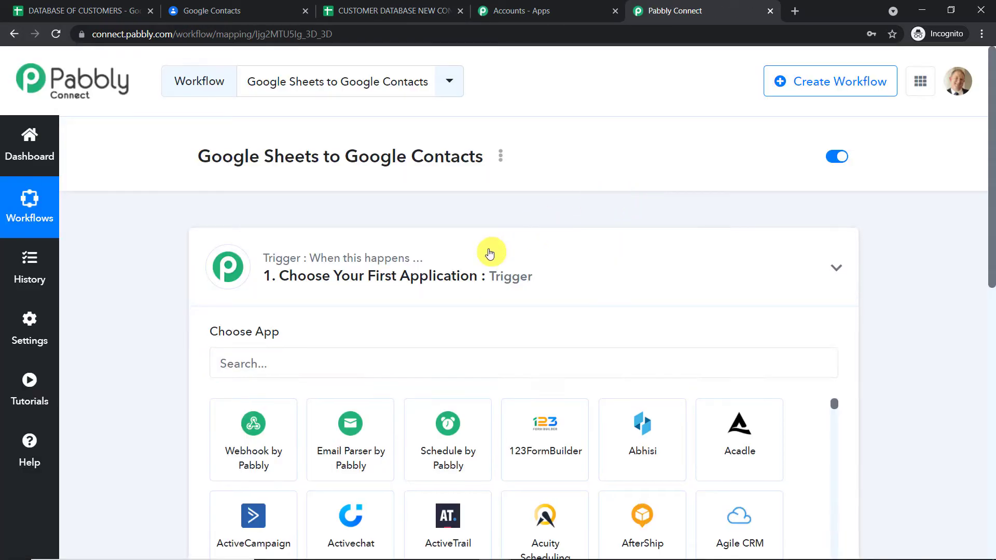
pyautogui.scroll(-1, 422, 236)
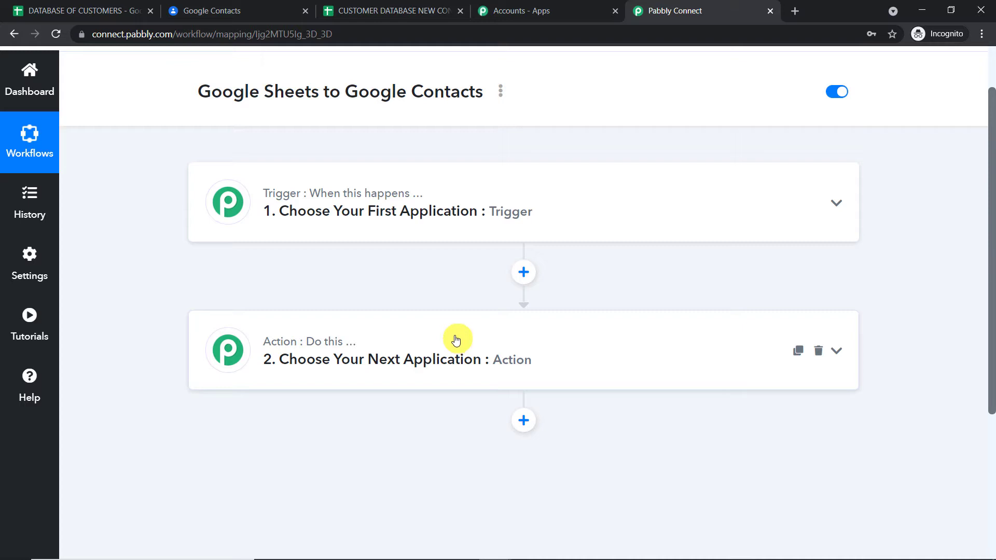
# - Set the trigger to Google Sheets with New Spreadsheet Row, then open the Help forum
pyautogui.click(452, 212)
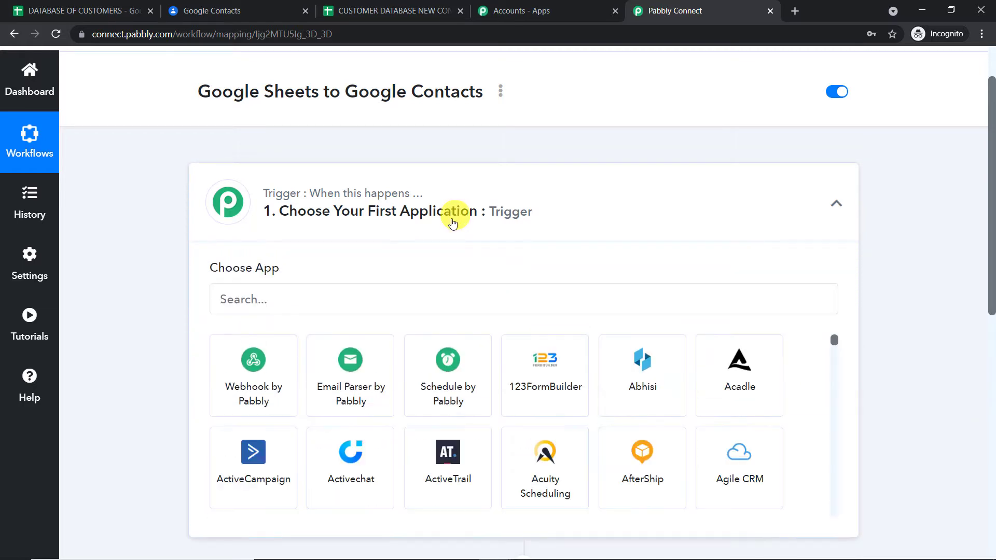
pyautogui.click(317, 298)
pyautogui.write('goog')
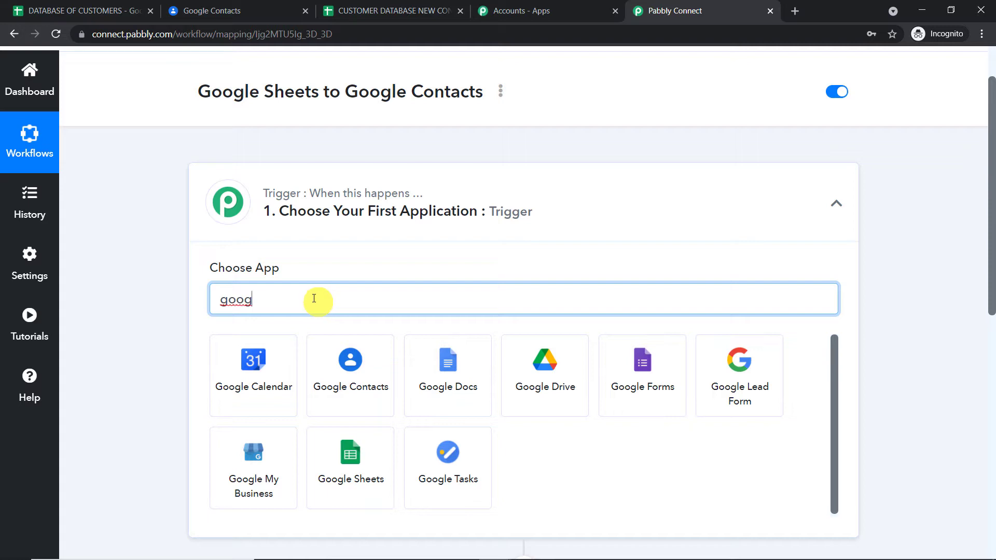
pyautogui.click(356, 454)
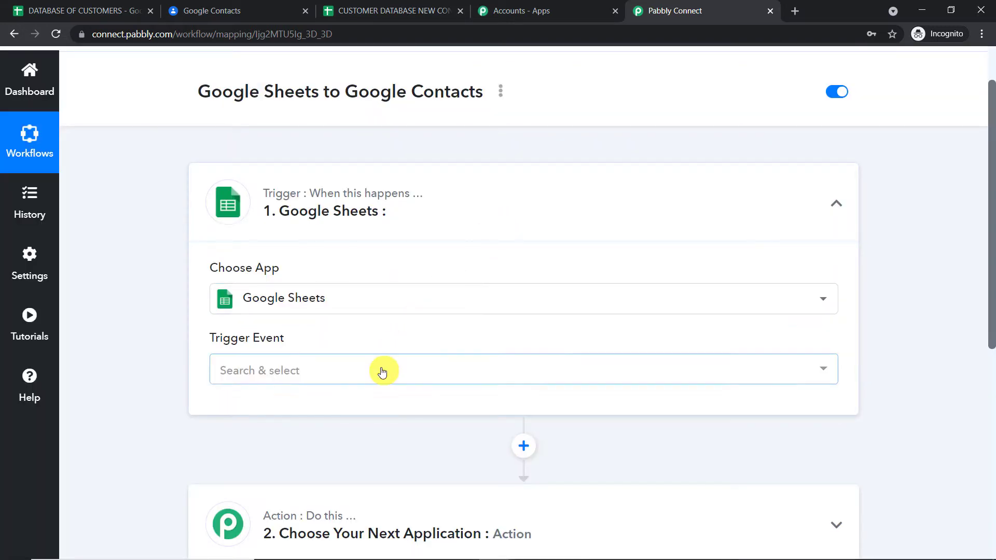
pyautogui.click(383, 369)
pyautogui.click(347, 450)
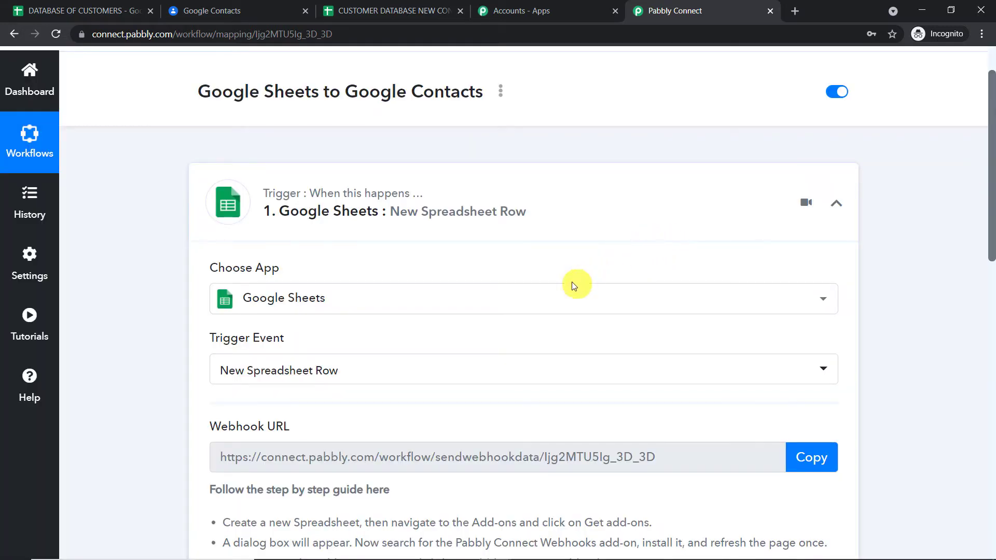
pyautogui.scroll(-3, 571, 286)
pyautogui.click(474, 240)
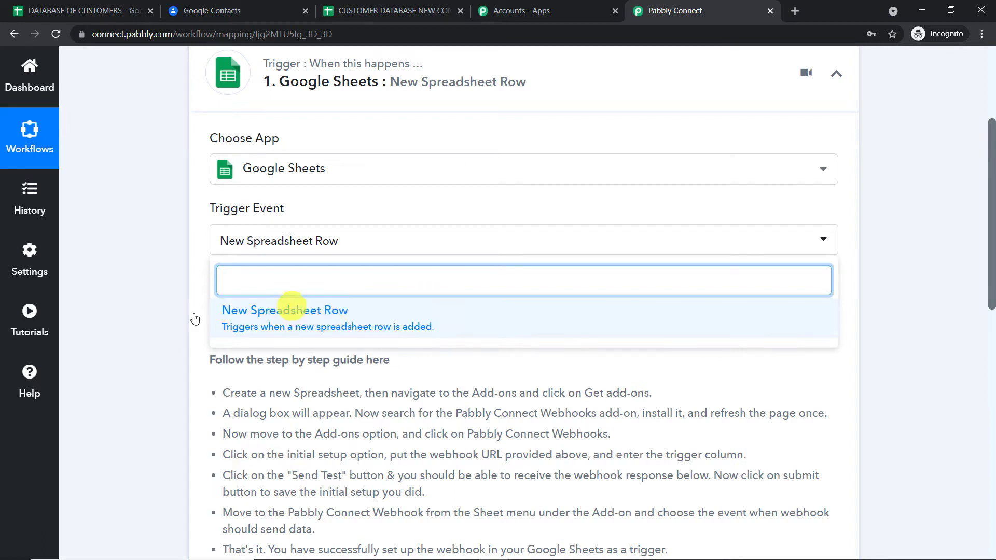
pyautogui.click(11, 380)
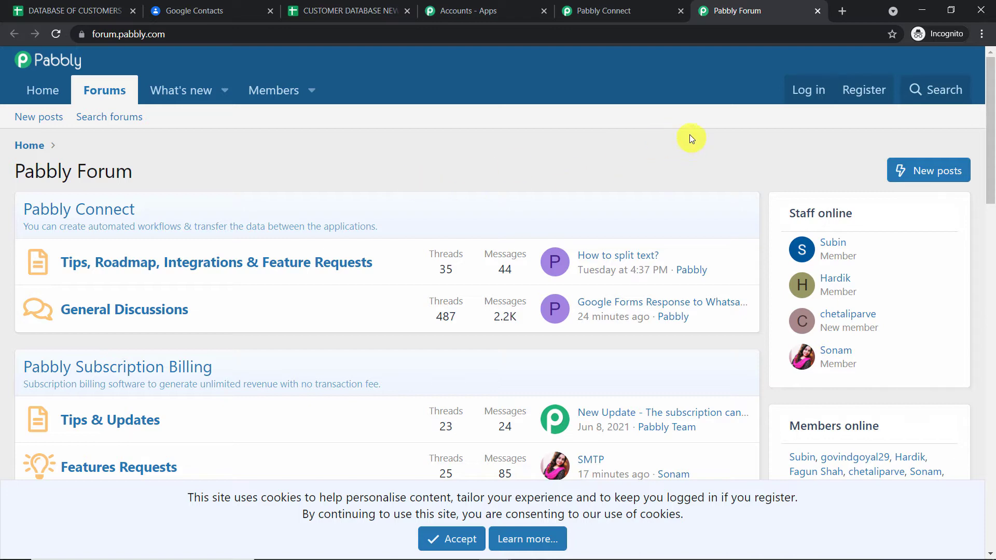
# - Close the Pabbly Forum tab to return to the Google Sheets trigger settings
pyautogui.click(817, 11)
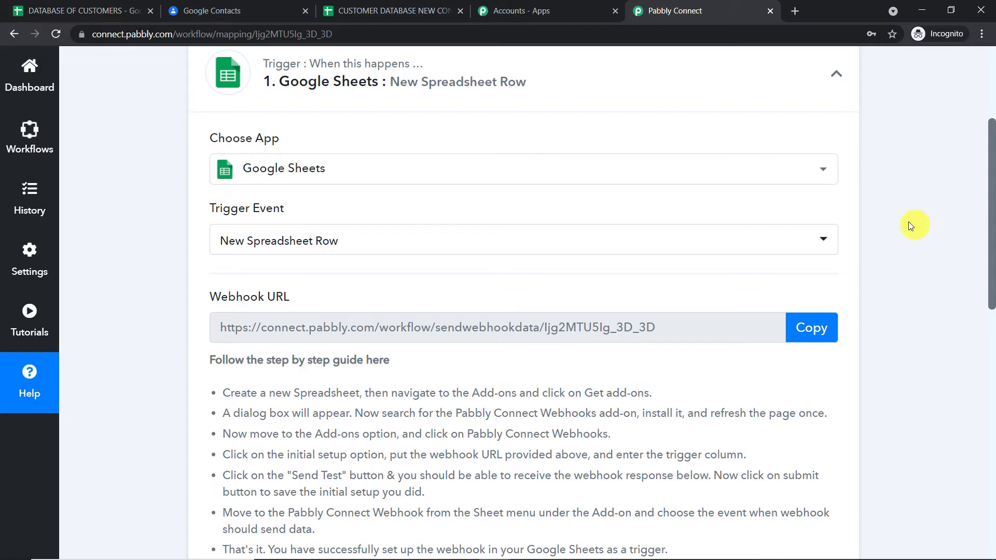
# - Switch to the CUSTOMER DATABASE NEW CONTACT spreadsheet
pyautogui.scroll(1, 908, 222)
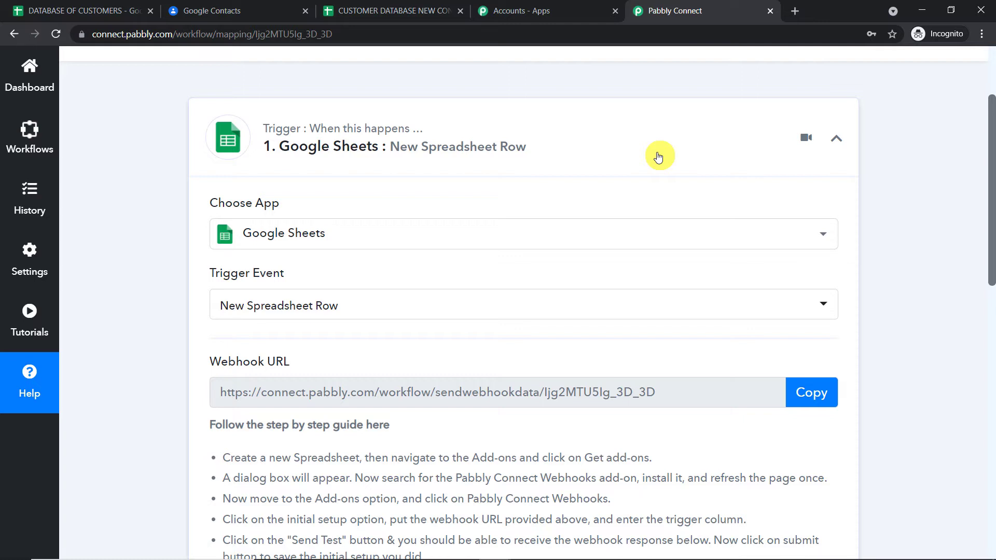
pyautogui.click(406, 11)
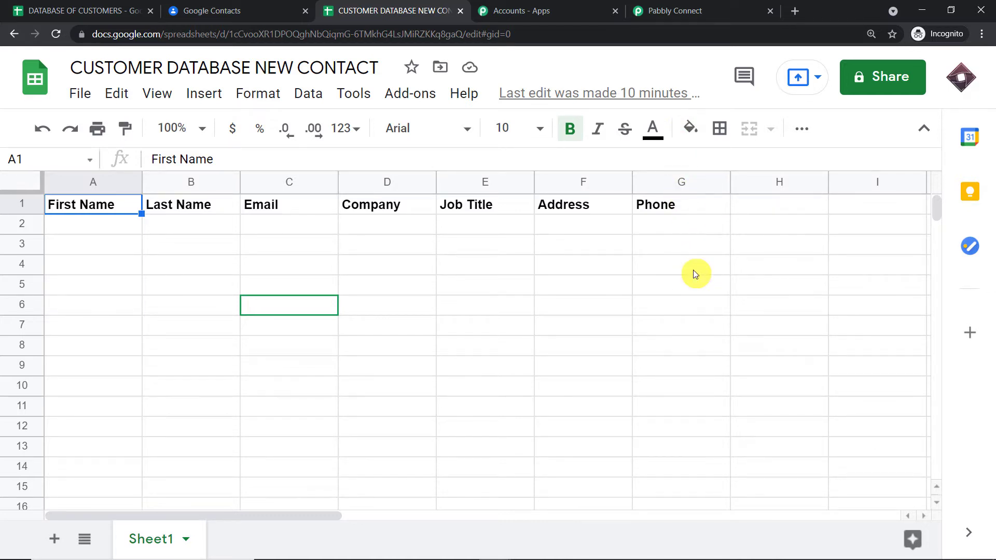
# - Search the add-on marketplace for 'pabbly' and open the Pabbly Connect Webhooks listing
pyautogui.click(419, 98)
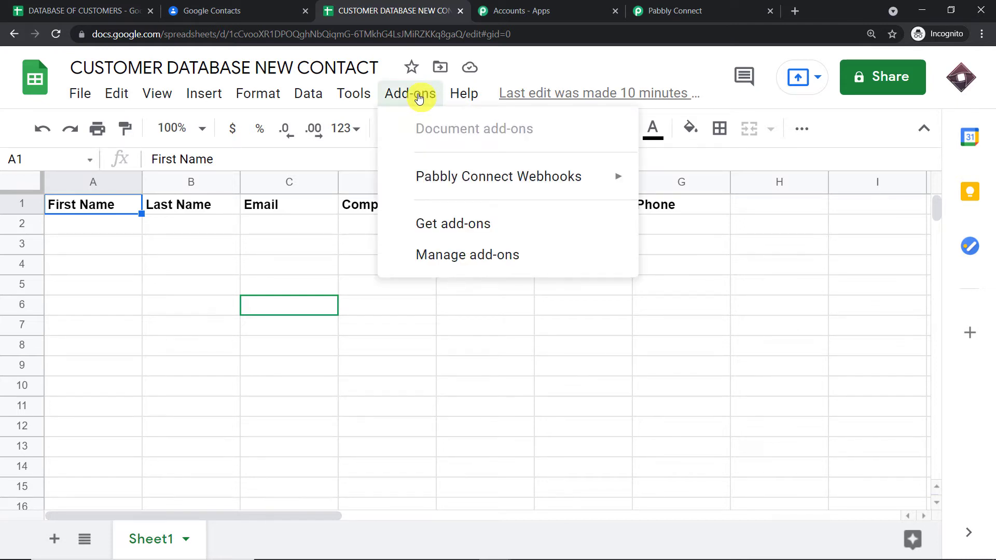
pyautogui.moveTo(415, 170)
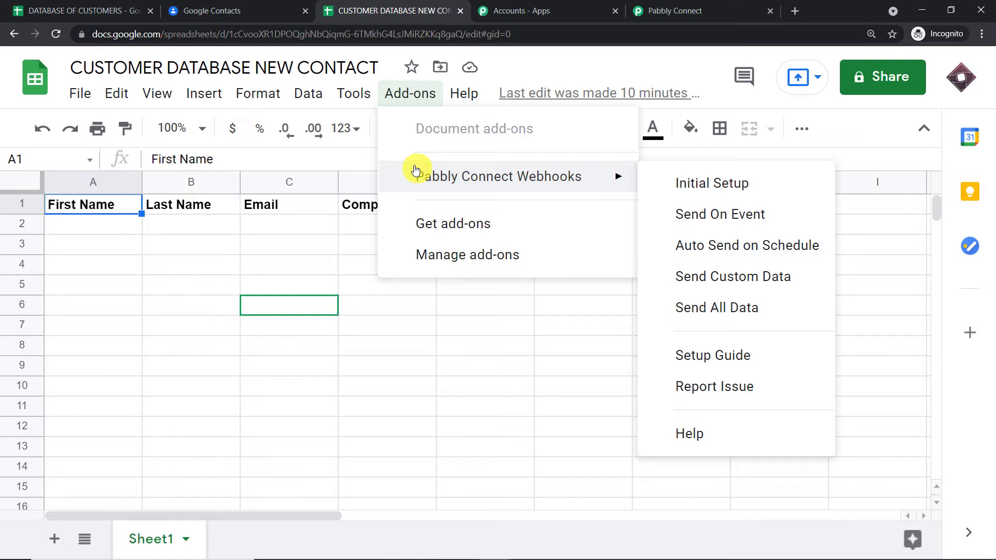
pyautogui.click(430, 233)
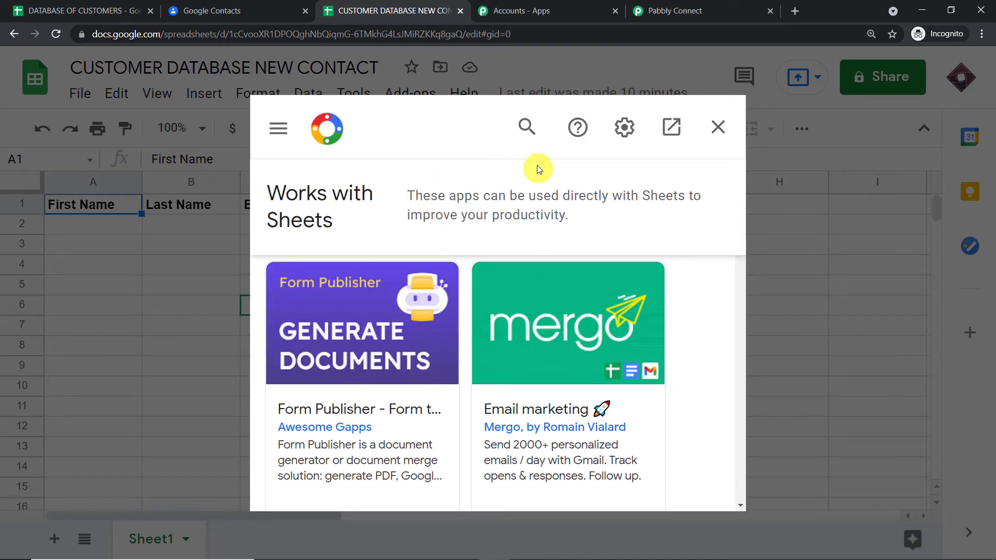
pyautogui.click(527, 127)
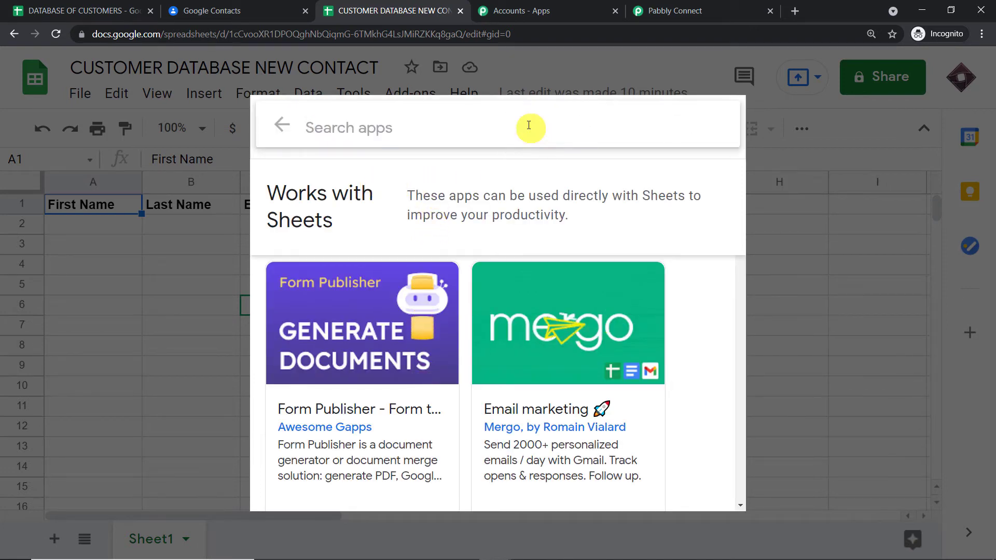
pyautogui.write('pa')
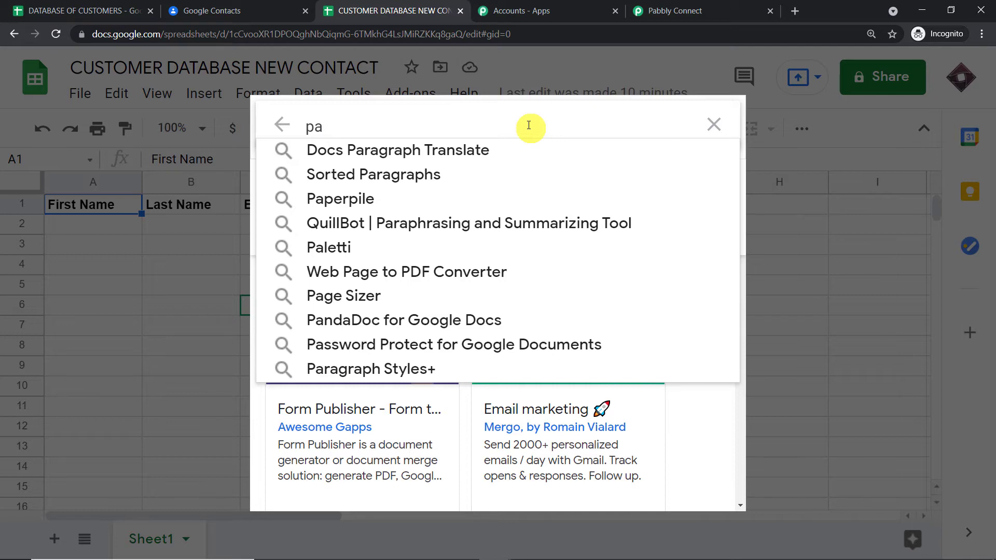
pyautogui.write('bbly')
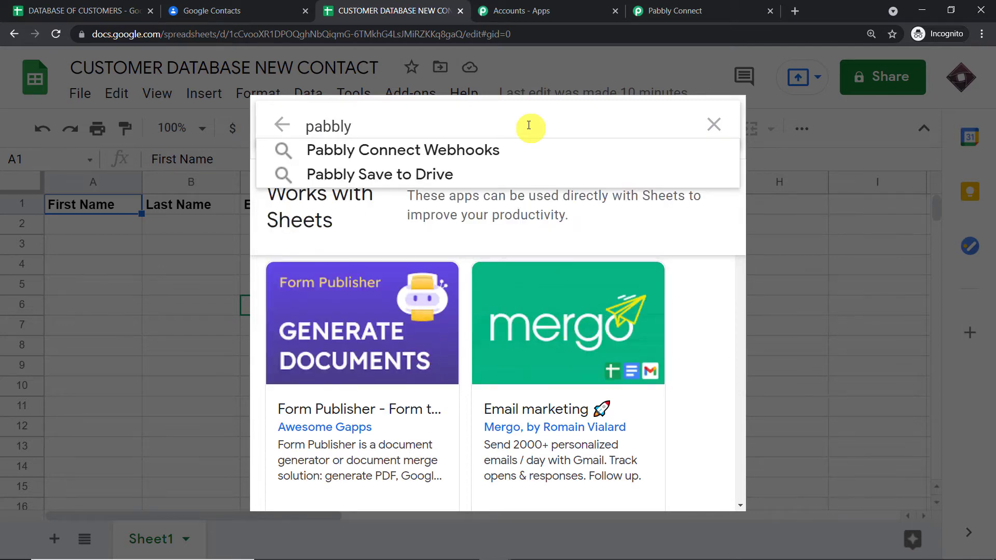
pyautogui.click(489, 150)
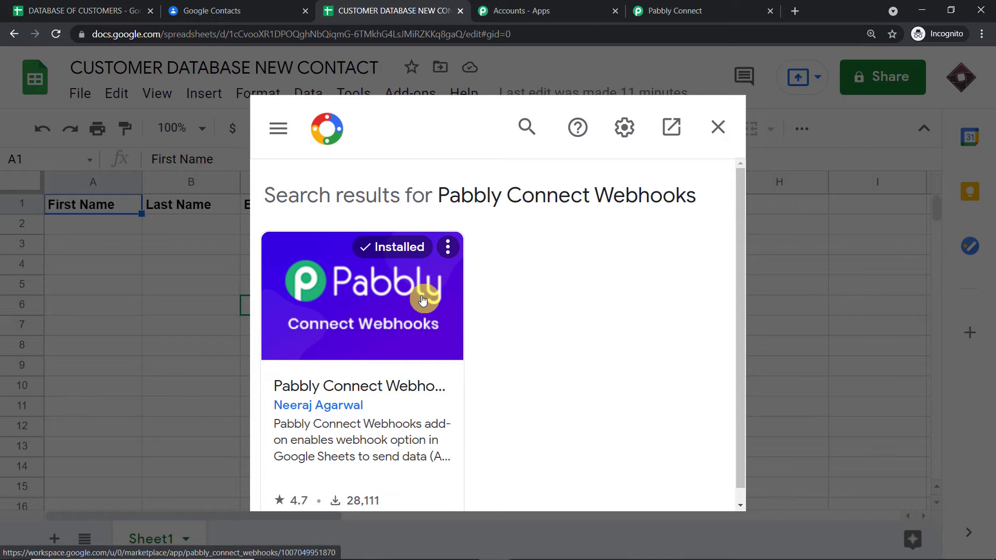
# - Close the marketplace and start the Pabbly Connect Webhooks initial setup
pyautogui.click(718, 127)
pyautogui.click(411, 94)
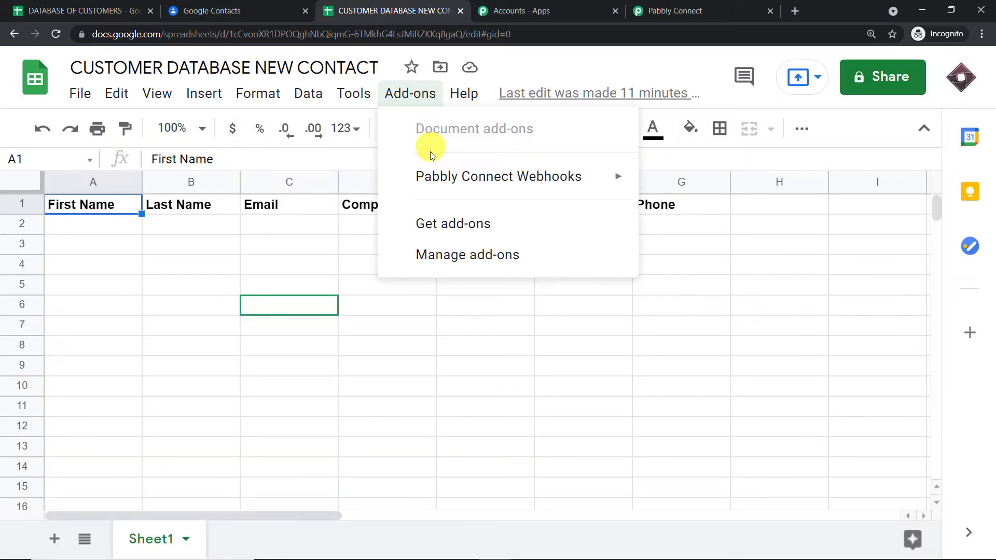
pyautogui.moveTo(438, 186)
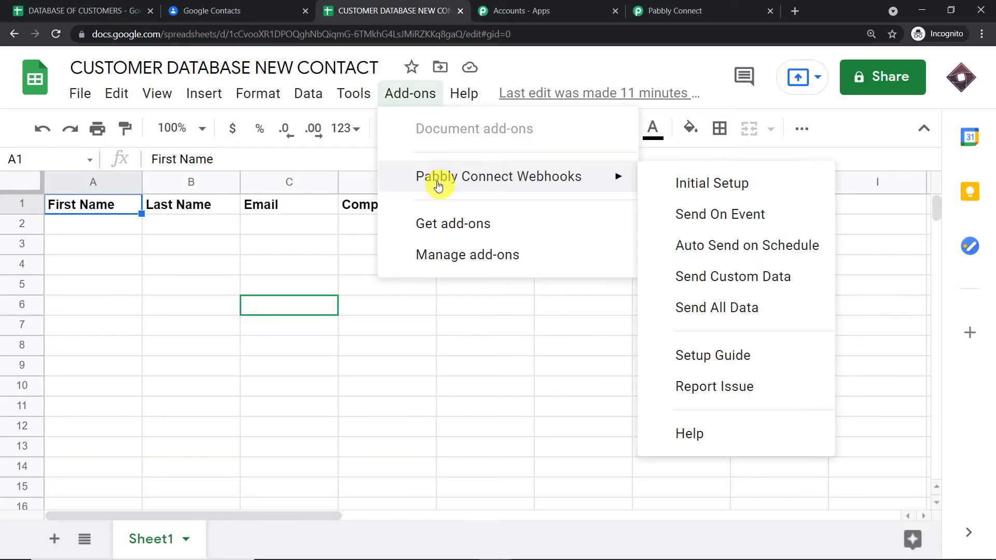
pyautogui.click(695, 184)
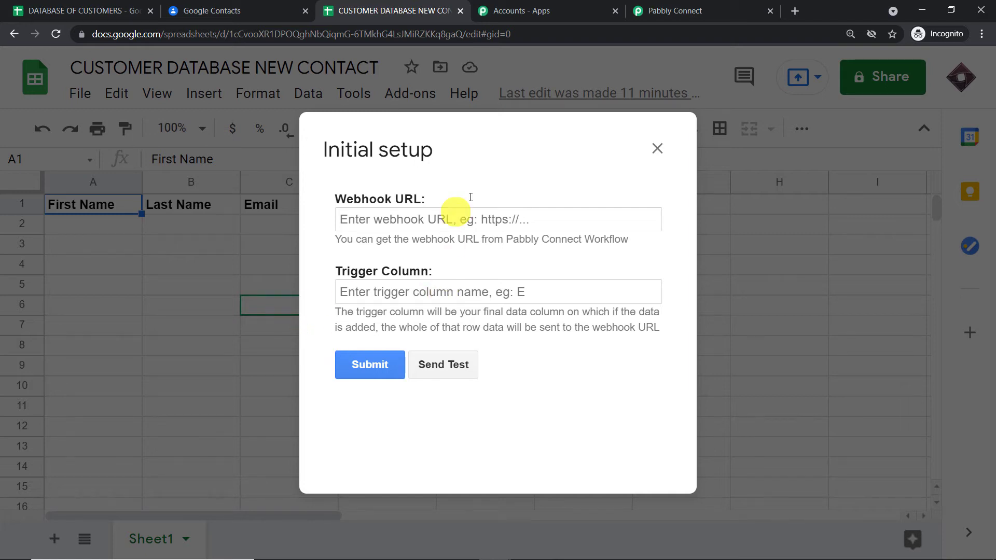
# - Paste the workflow's webhook URL, set trigger column G, and submit the setup
pyautogui.click(672, 11)
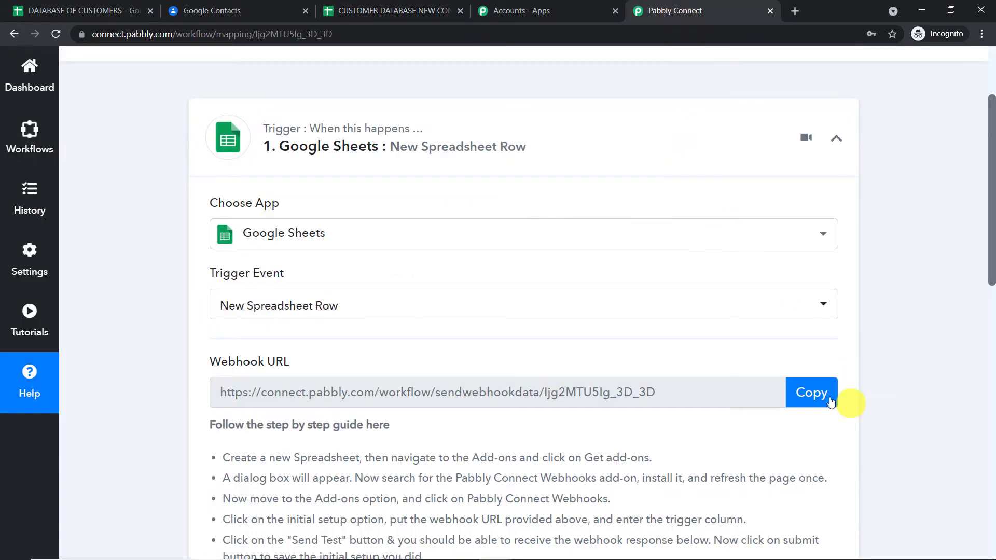
pyautogui.click(811, 392)
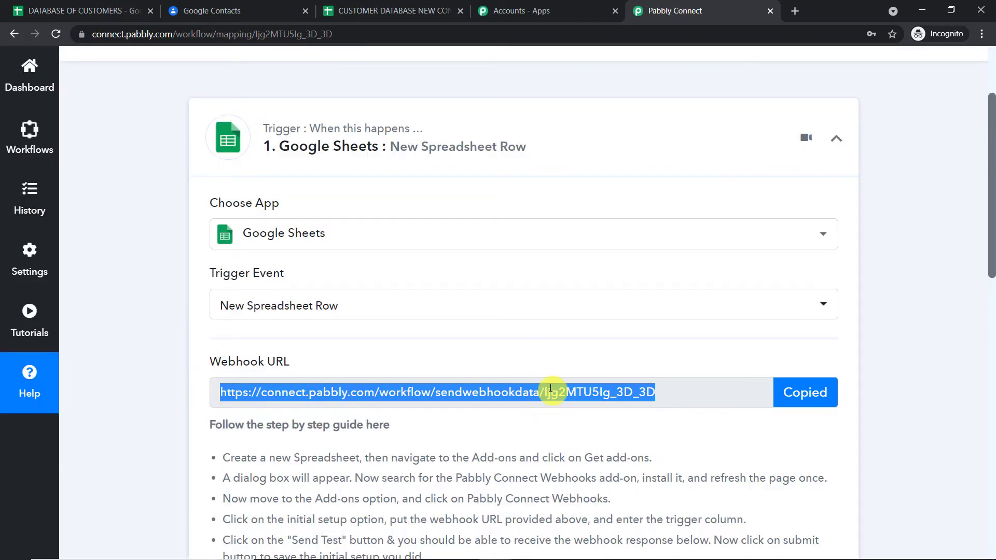
pyautogui.click(398, 11)
pyautogui.click(406, 213)
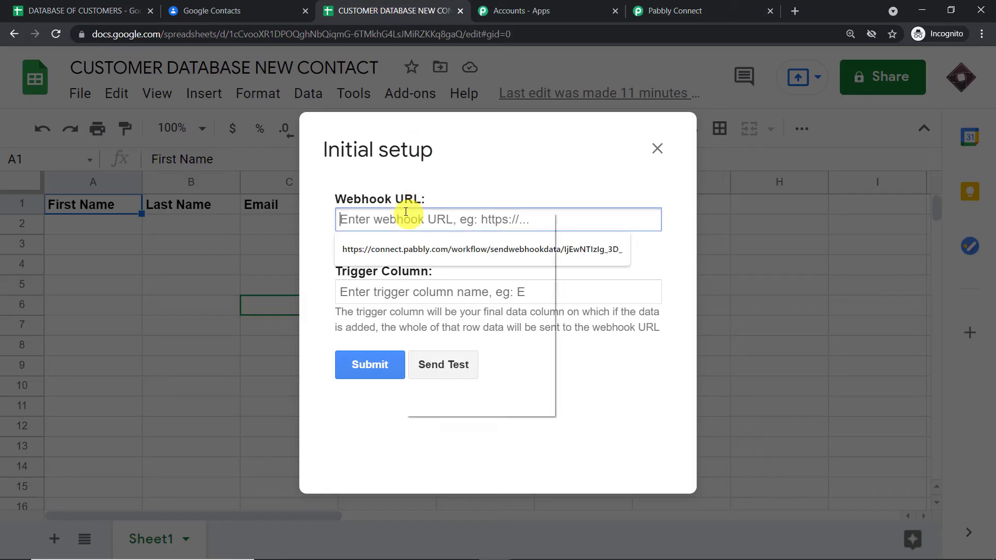
pyautogui.rightClick(409, 213)
pyautogui.click(445, 311)
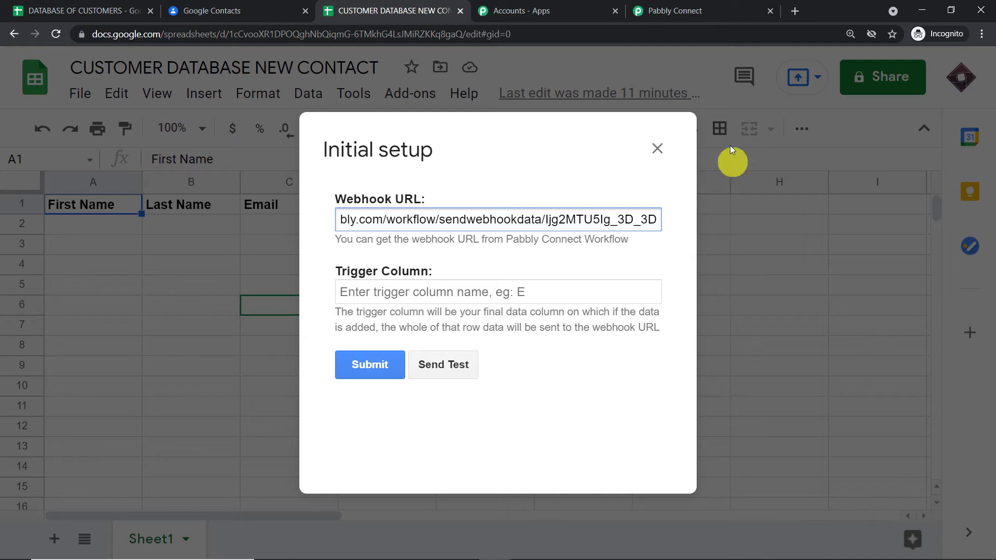
pyautogui.click(354, 292)
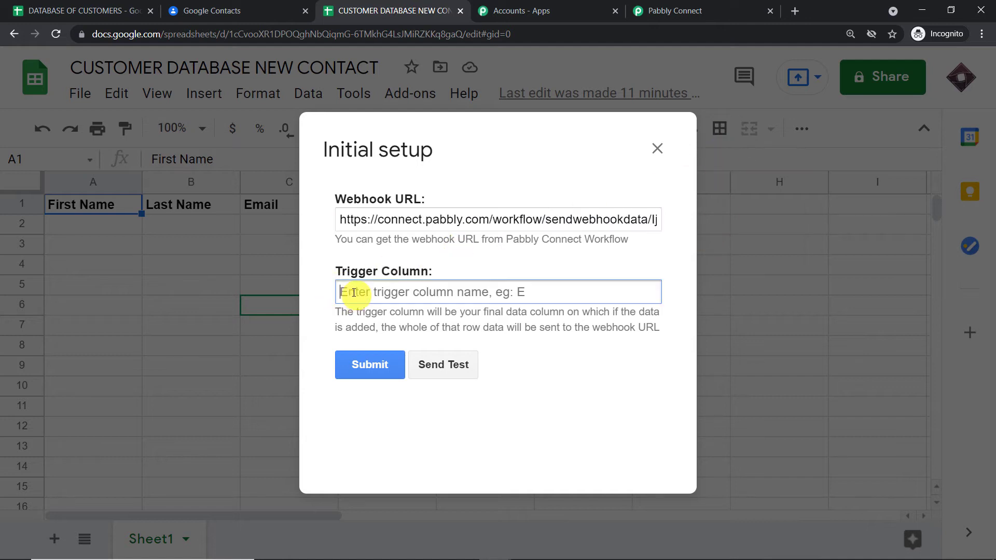
pyautogui.write('G')
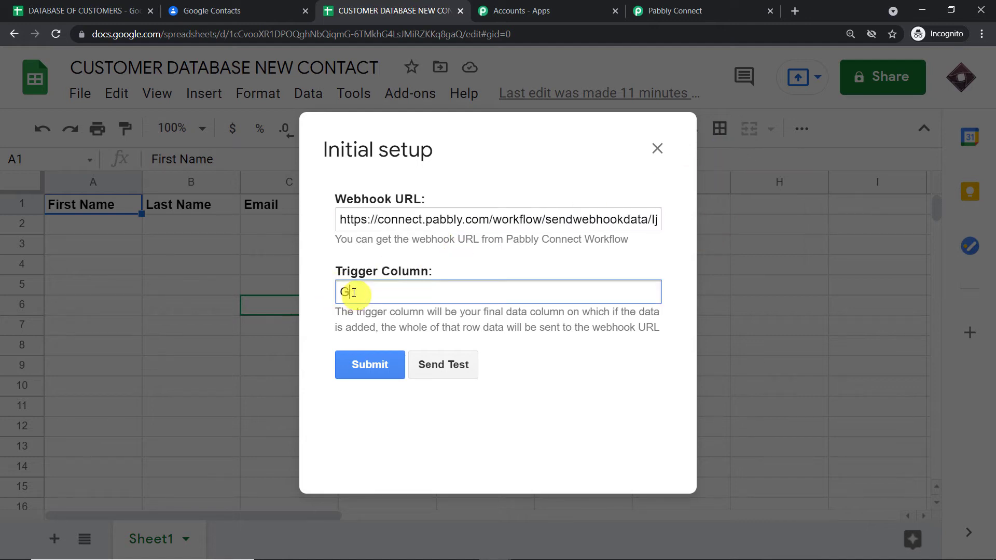
pyautogui.click(361, 366)
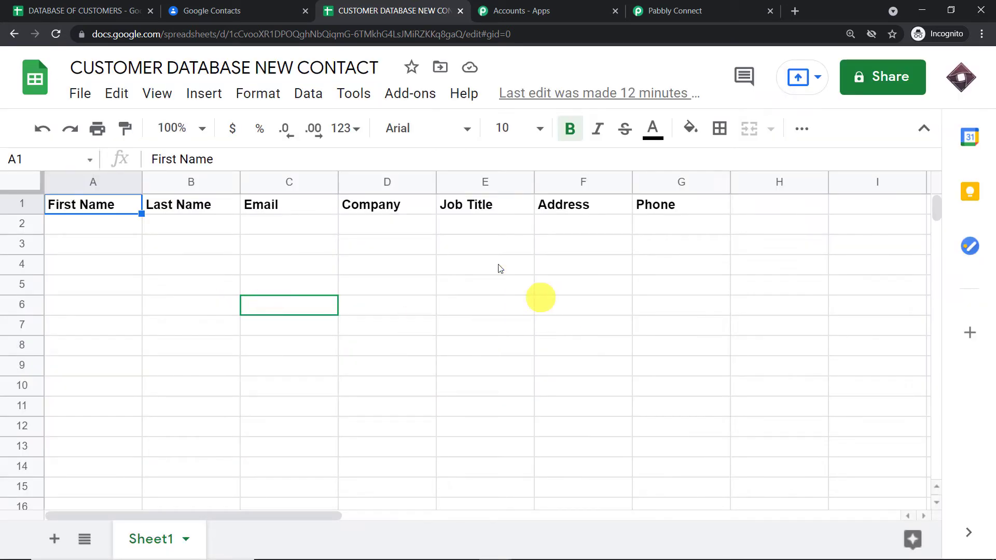
# - Choose Send On Event in the Pabbly Connect Webhooks add-on
pyautogui.click(413, 98)
pyautogui.moveTo(434, 176)
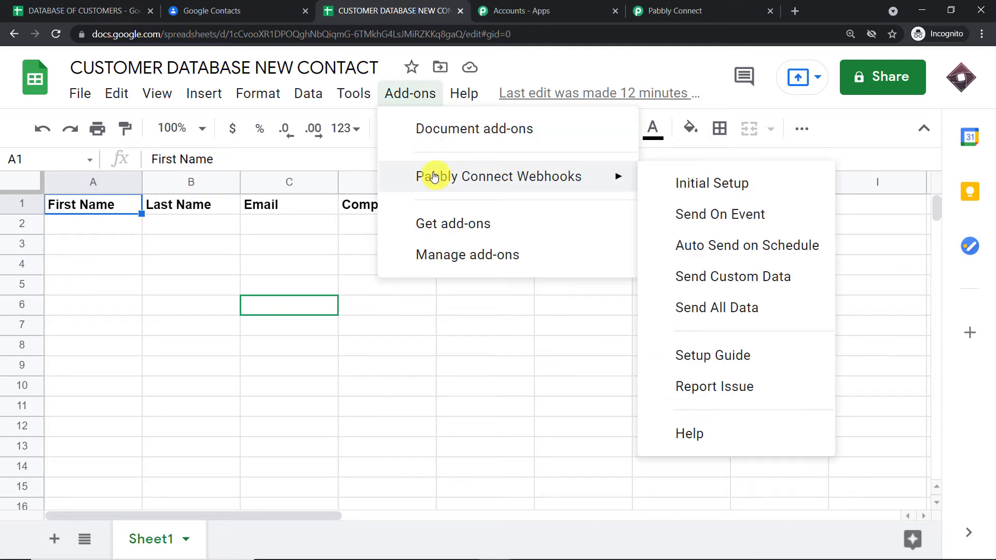
pyautogui.click(724, 218)
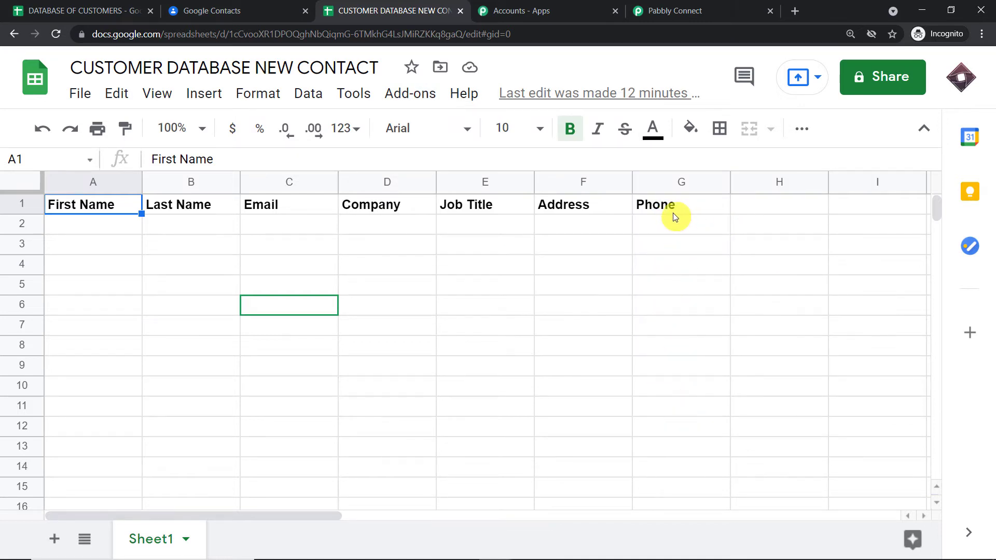
pyautogui.click(677, 13)
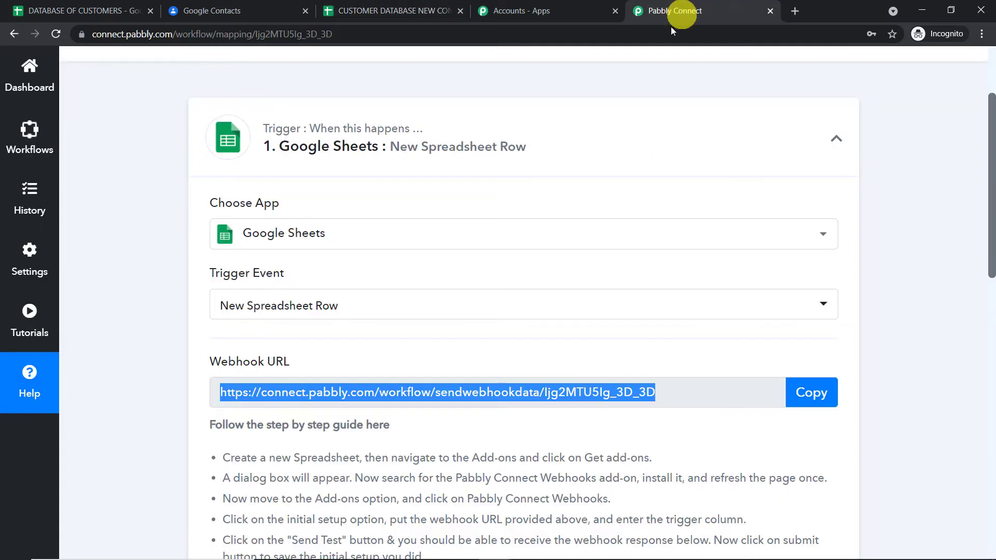
pyautogui.scroll(-5, 633, 257)
pyautogui.scroll(-2, 632, 255)
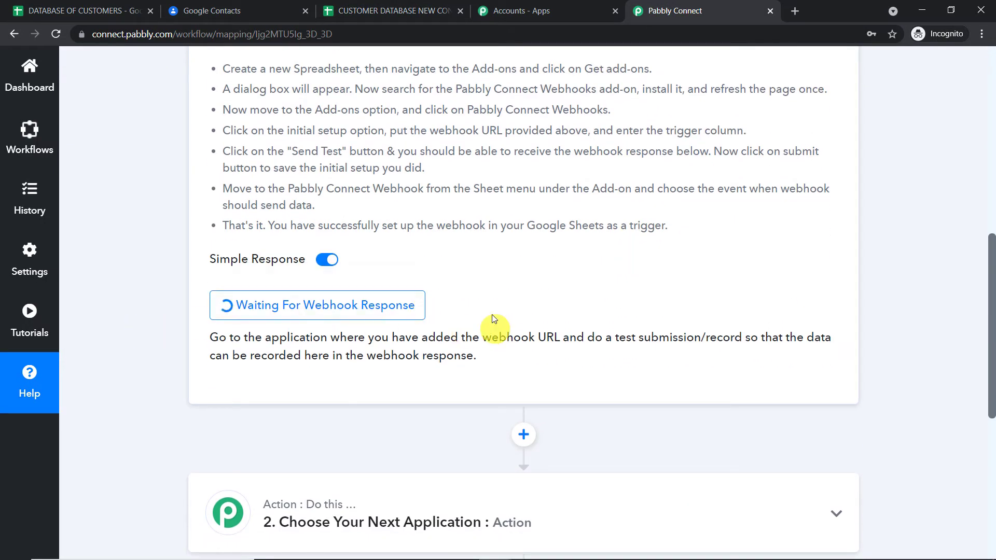
pyautogui.click(431, 10)
pyautogui.click(78, 224)
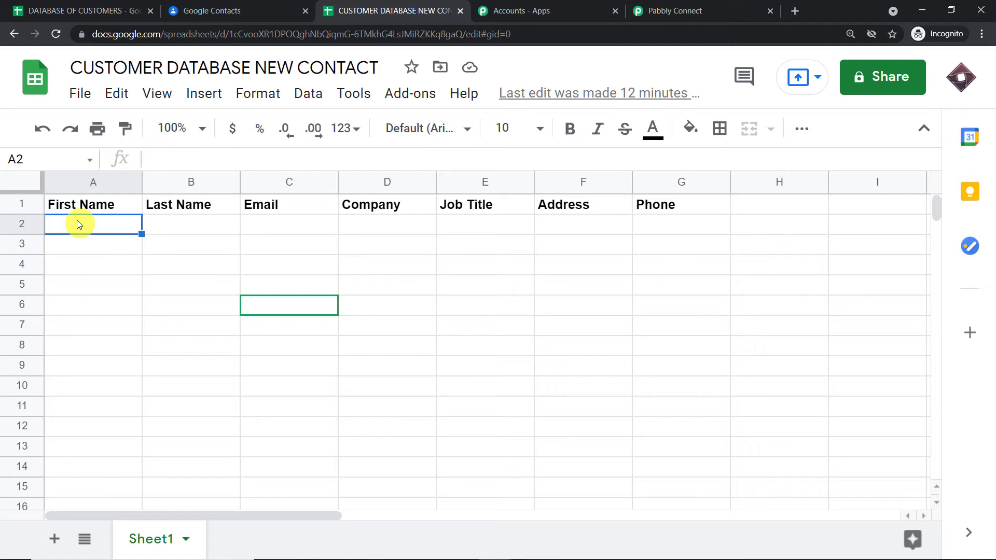
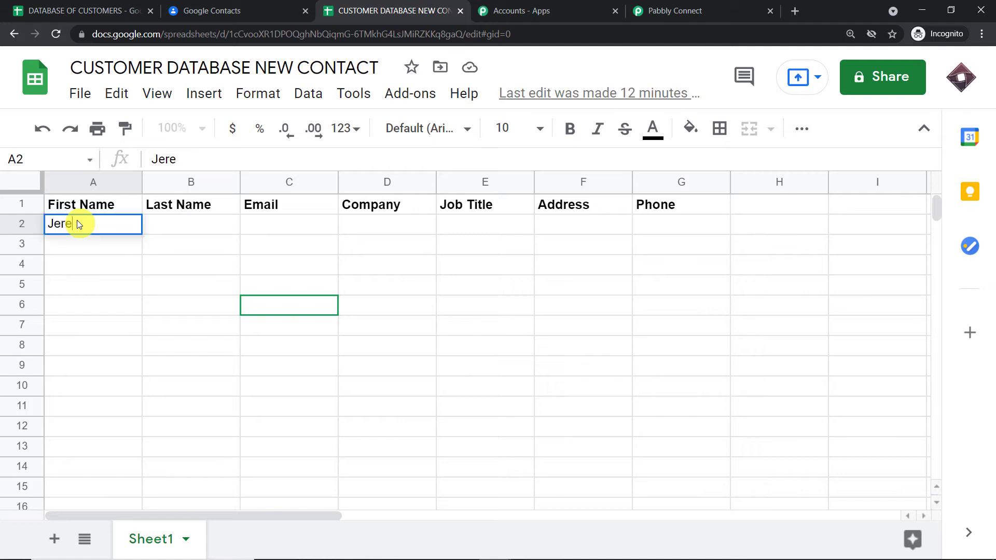
# - Enter the sample contact's first name, last name and email in A2:C2, widening column C
pyautogui.click(183, 224)
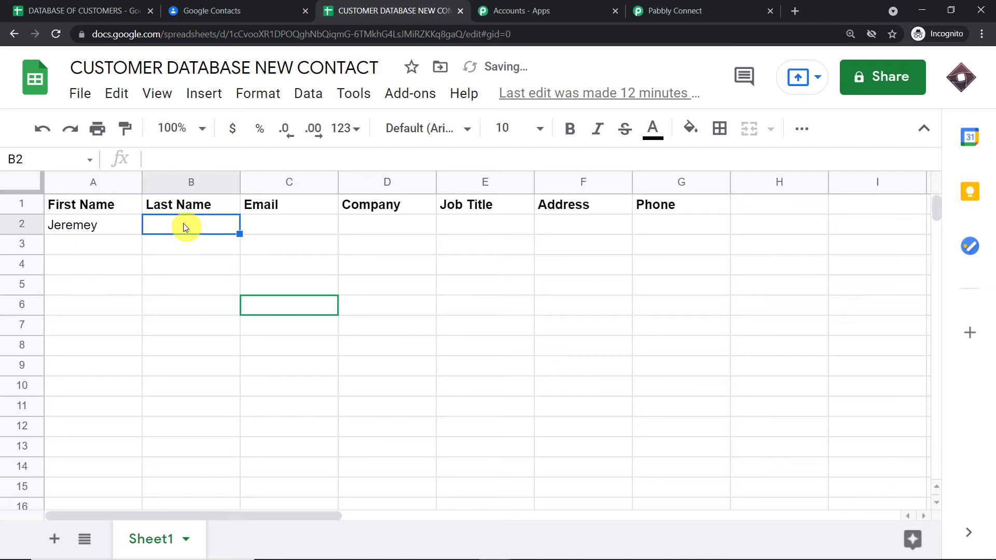
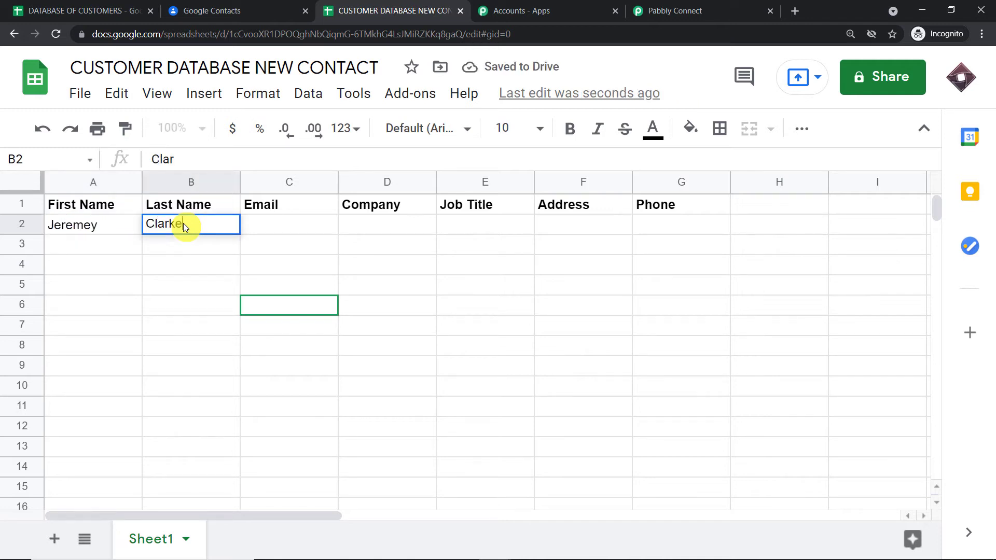
pyautogui.click(267, 222)
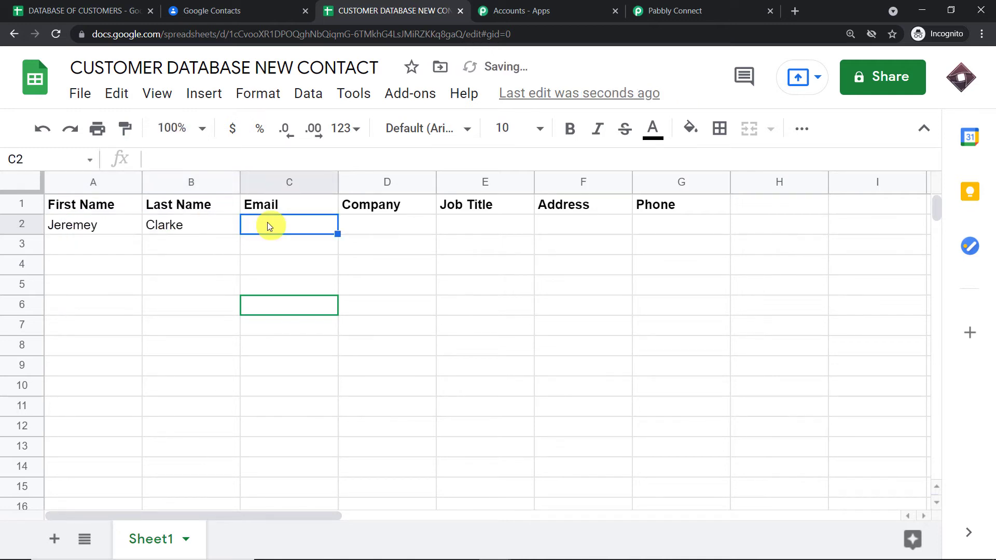
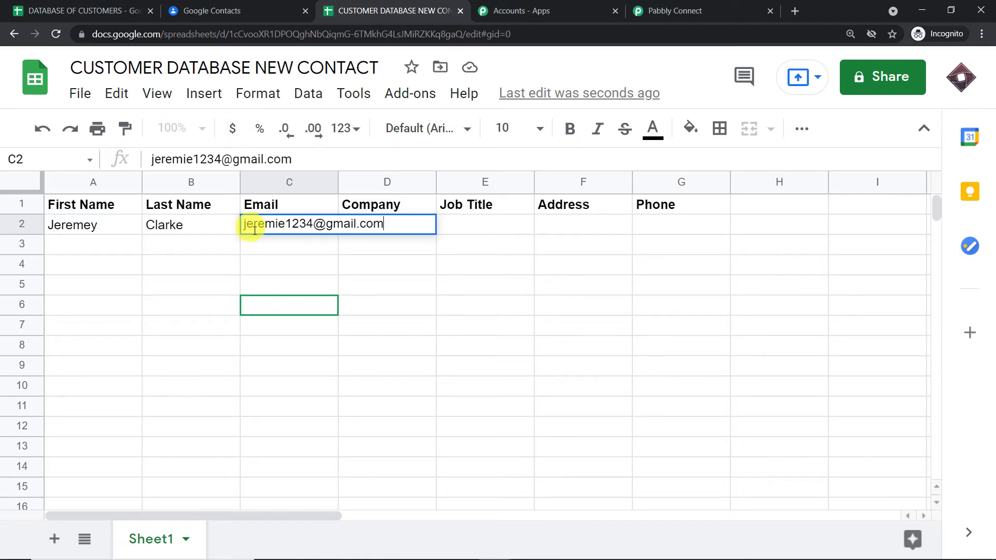
pyautogui.click(284, 264)
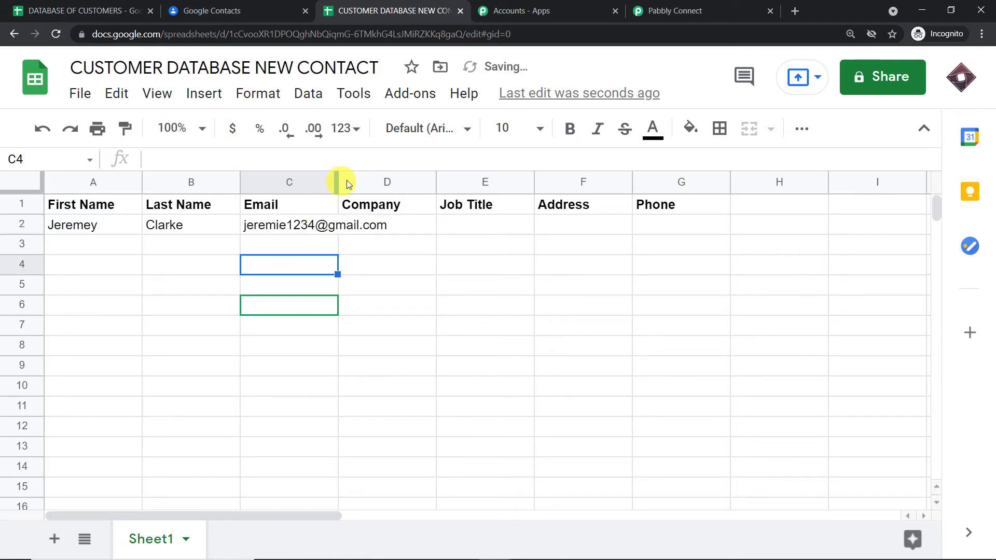
pyautogui.moveTo(347, 183); pyautogui.dragTo(391, 206)
# - Fill D2:G2 with company Tesla, job title Manager, a street address and a phone number
pyautogui.click(404, 226)
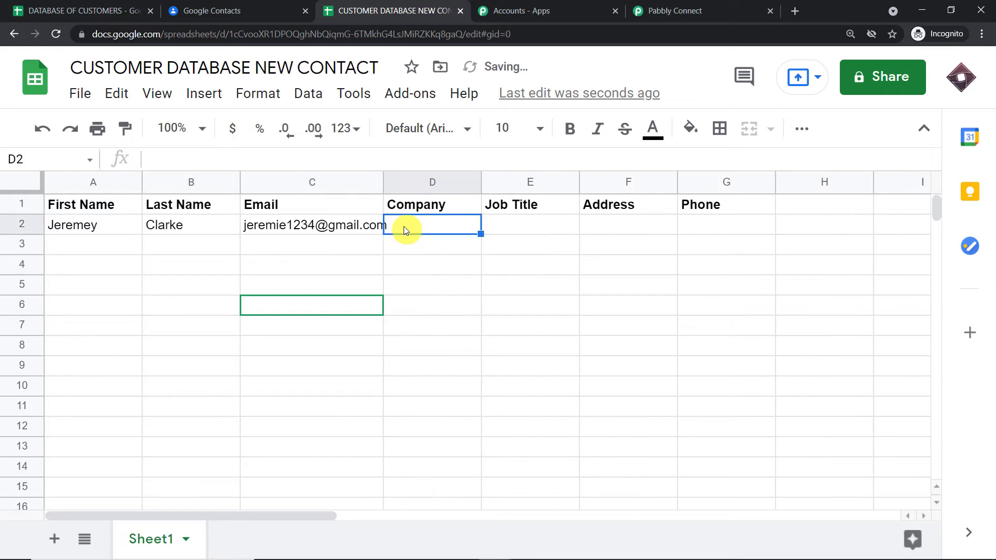
pyautogui.write('Tesla')
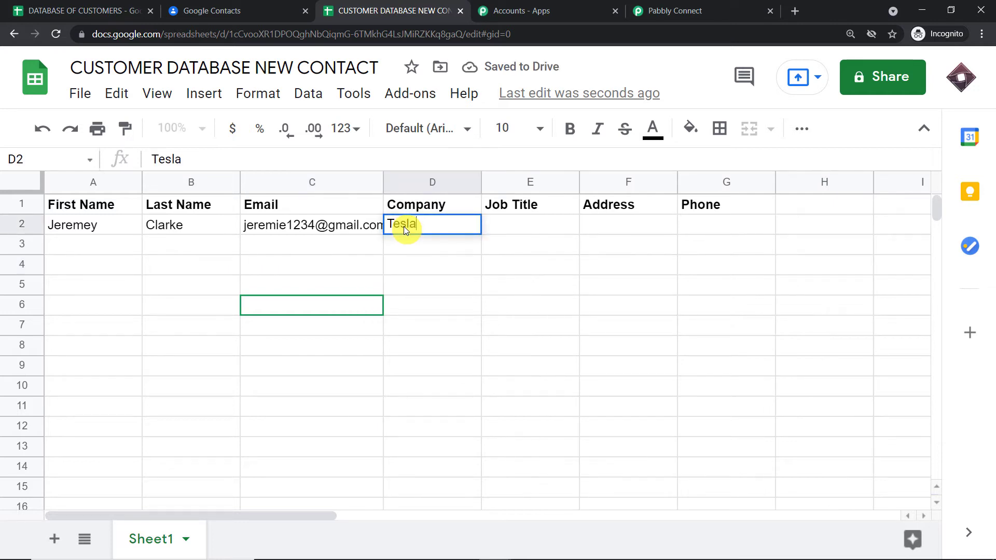
pyautogui.click(525, 226)
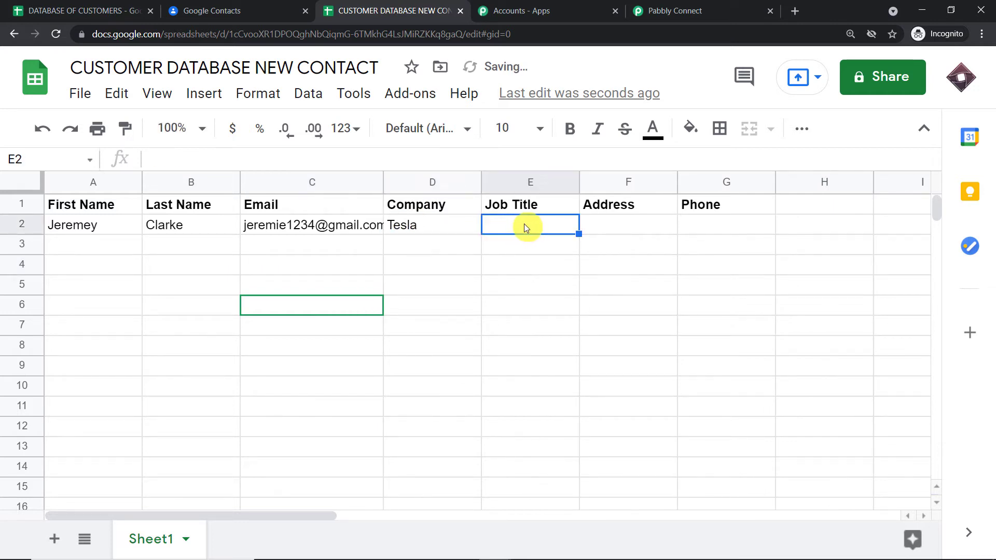
pyautogui.write('Manager')
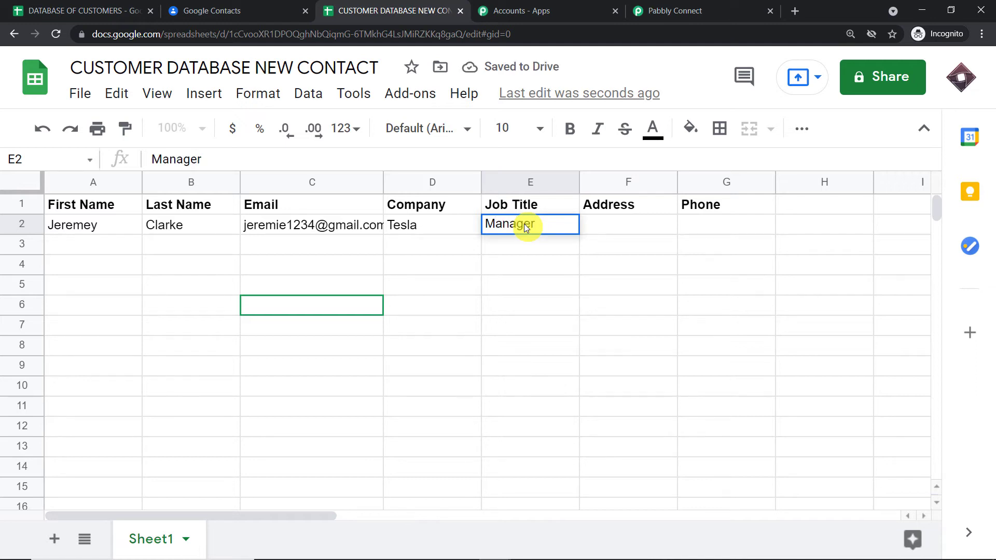
pyautogui.click(611, 225)
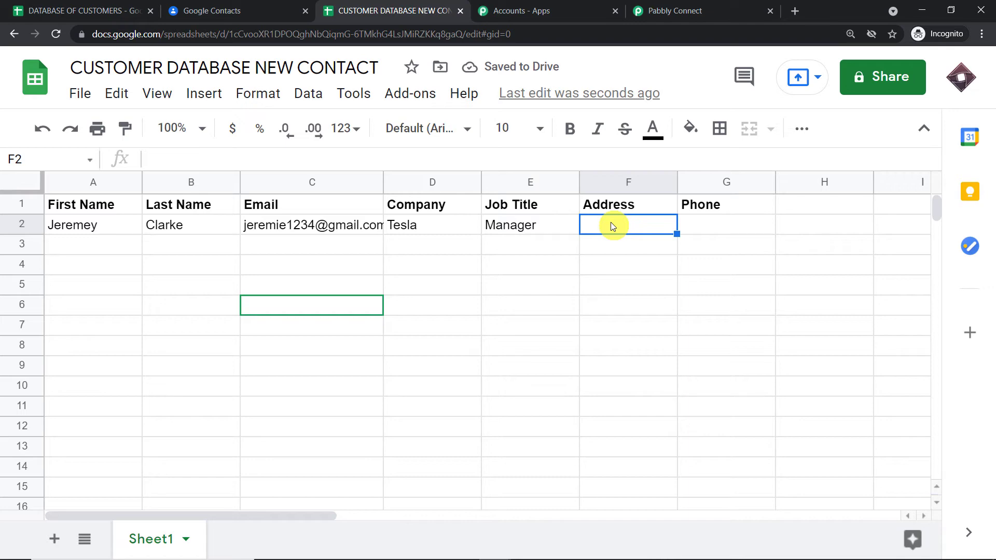
pyautogui.write('Coffe')
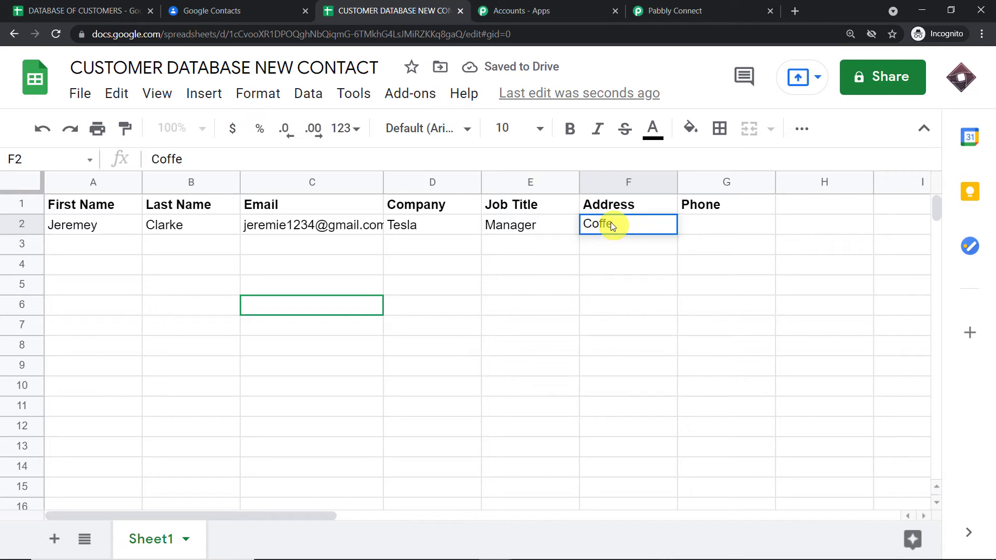
pyautogui.write(' Street')
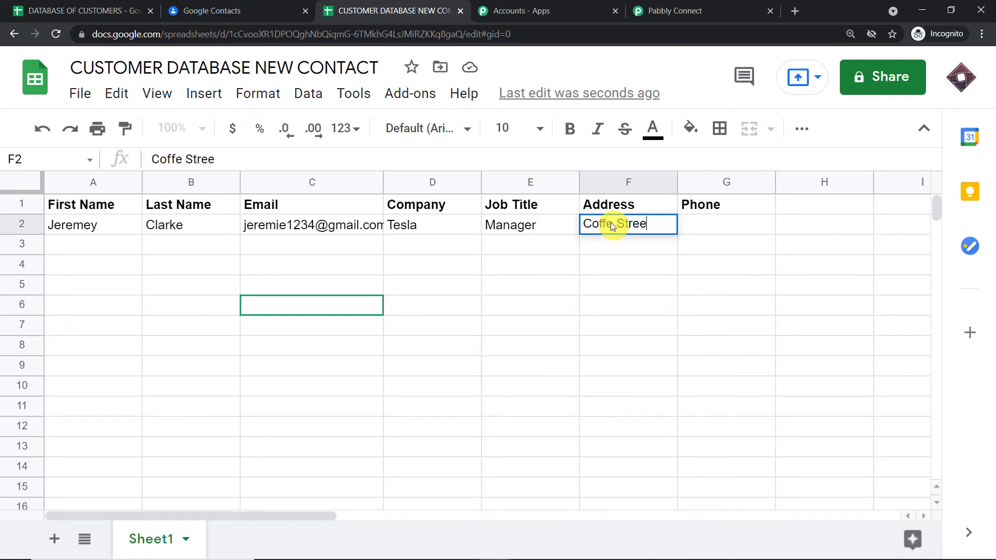
pyautogui.click(703, 228)
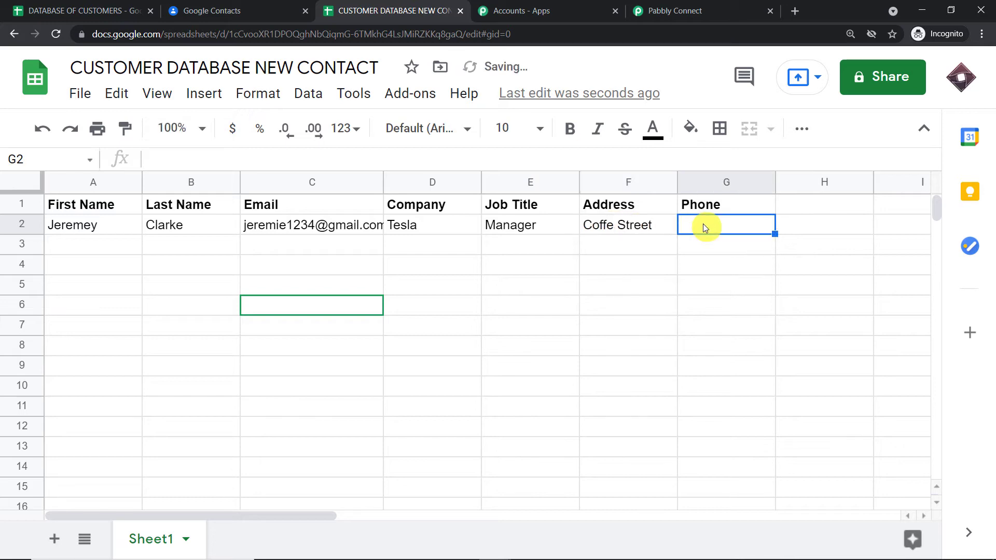
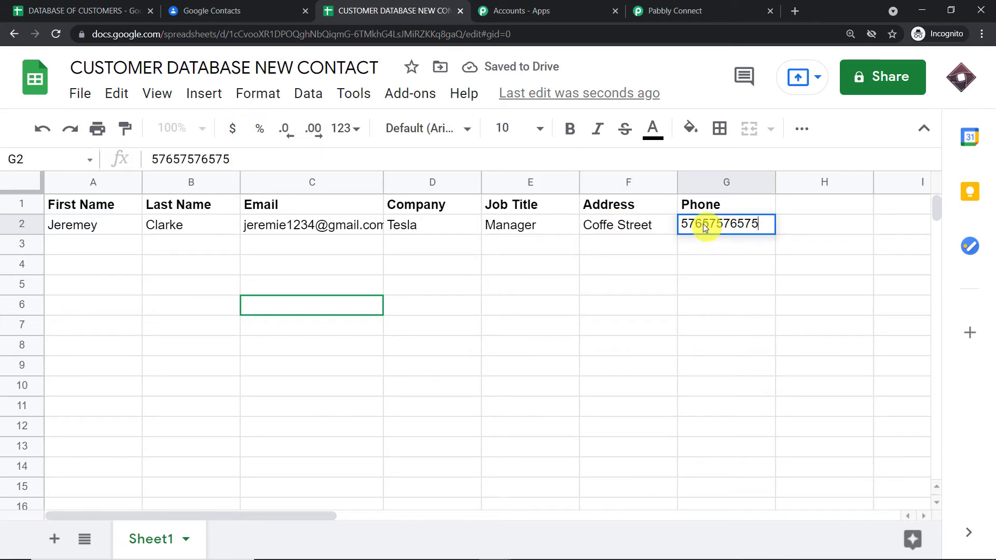
pyautogui.click(628, 295)
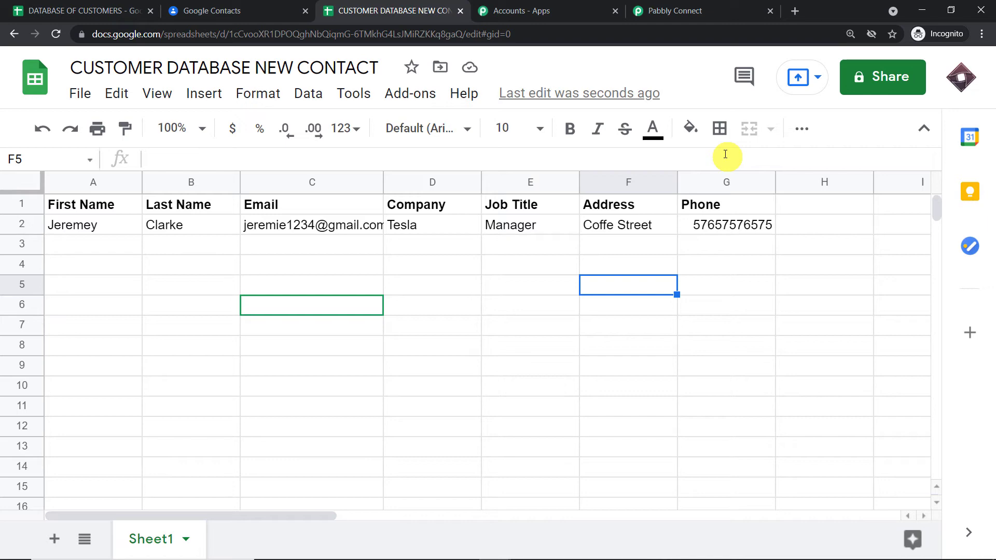
# - Check the trigger's captured row 2 webhook response, then expand the second action step
pyautogui.click(681, 4)
pyautogui.scroll(-5, 714, 236)
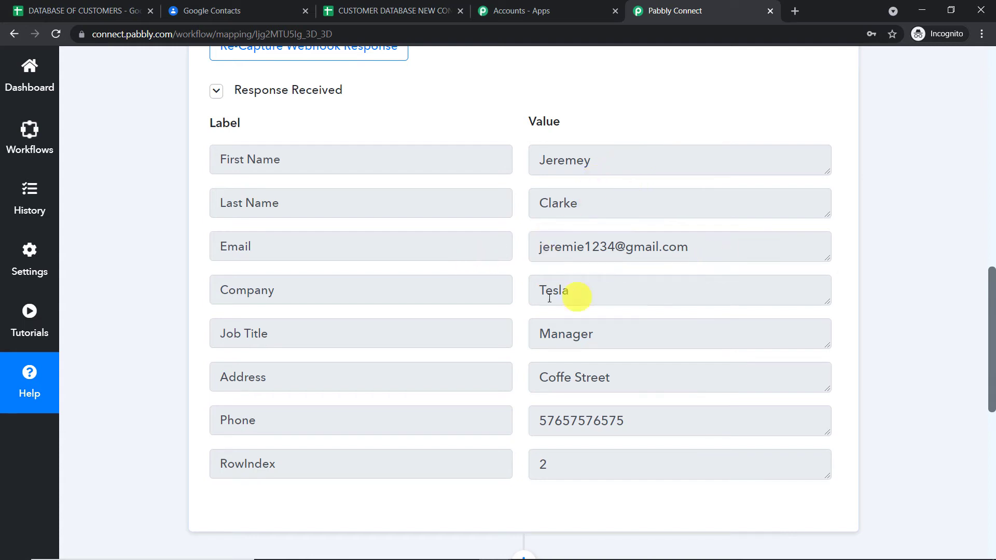
pyautogui.scroll(-1, 695, 293)
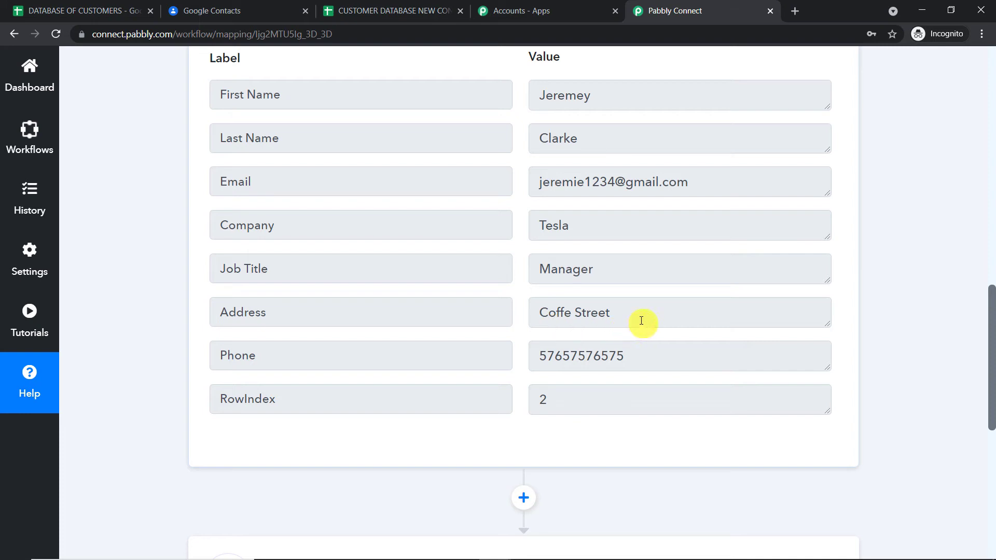
pyautogui.scroll(-1, 641, 321)
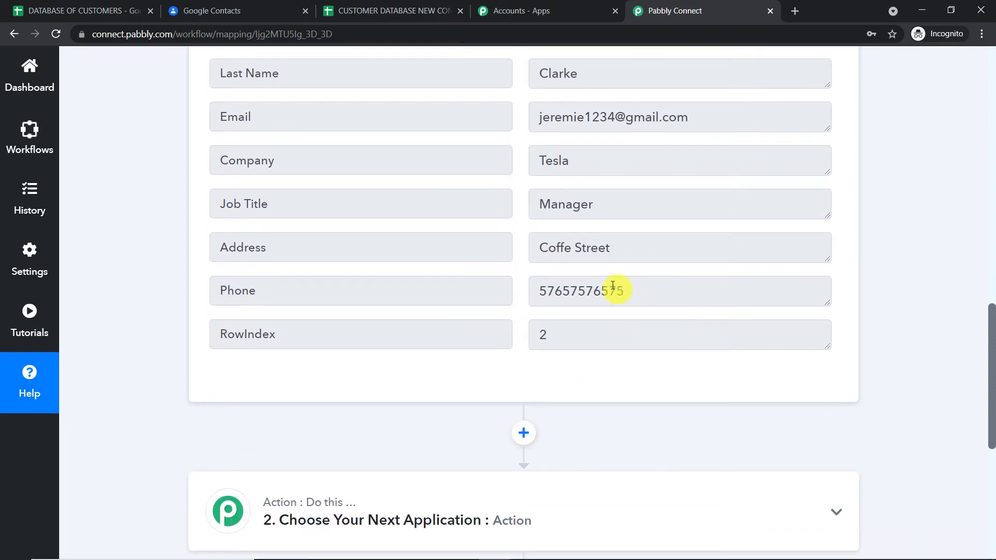
pyautogui.moveTo(565, 332); pyautogui.dragTo(517, 338)
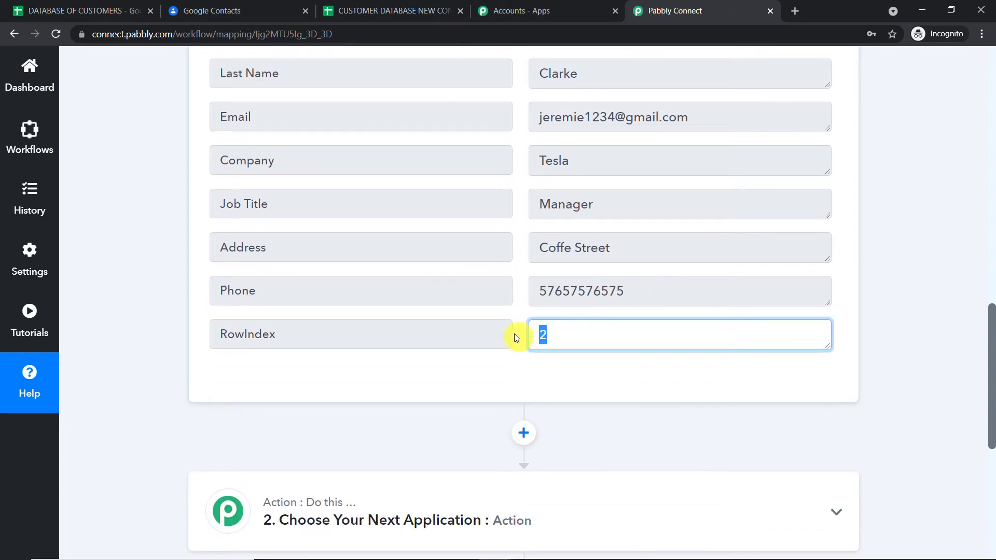
pyautogui.click(420, 11)
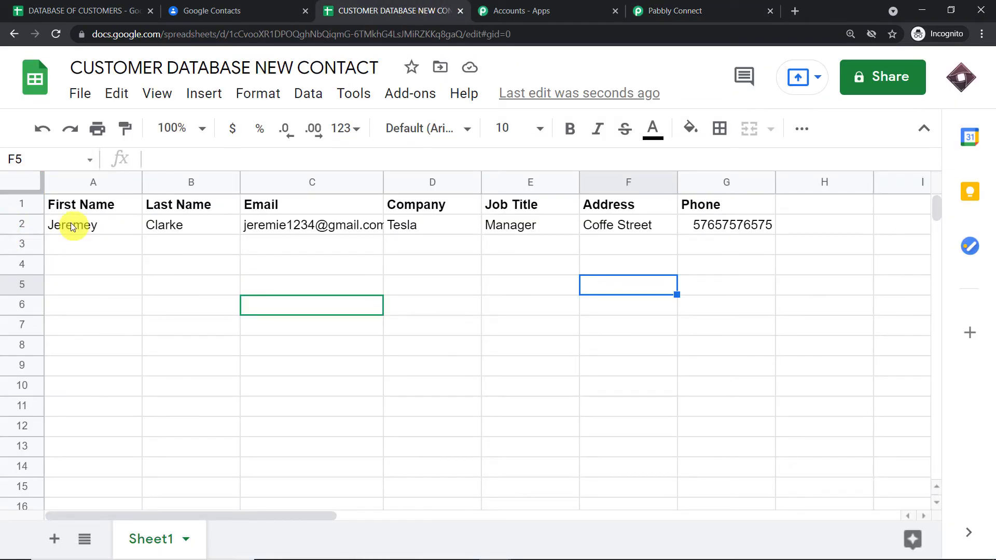
pyautogui.click(704, 6)
pyautogui.scroll(4, 753, 187)
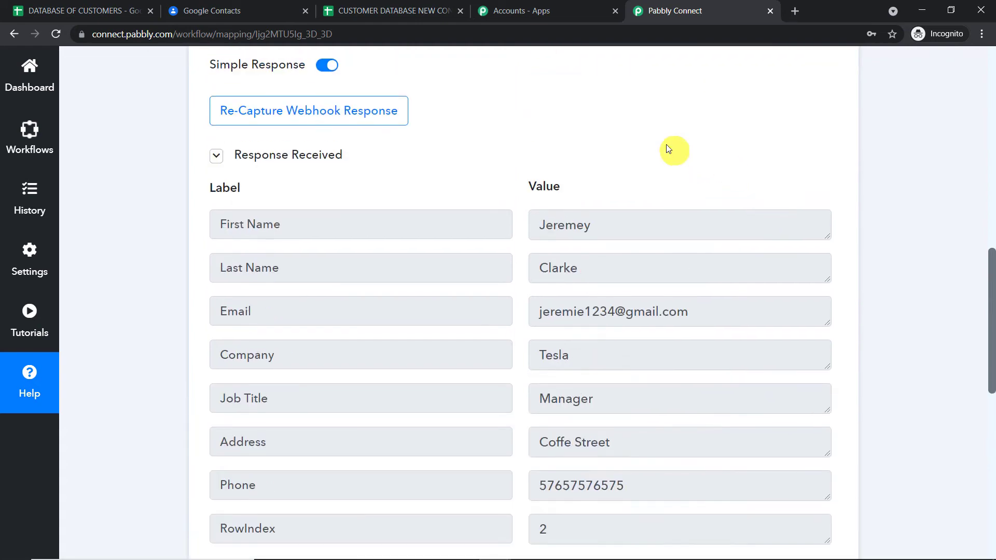
pyautogui.scroll(-8, 637, 388)
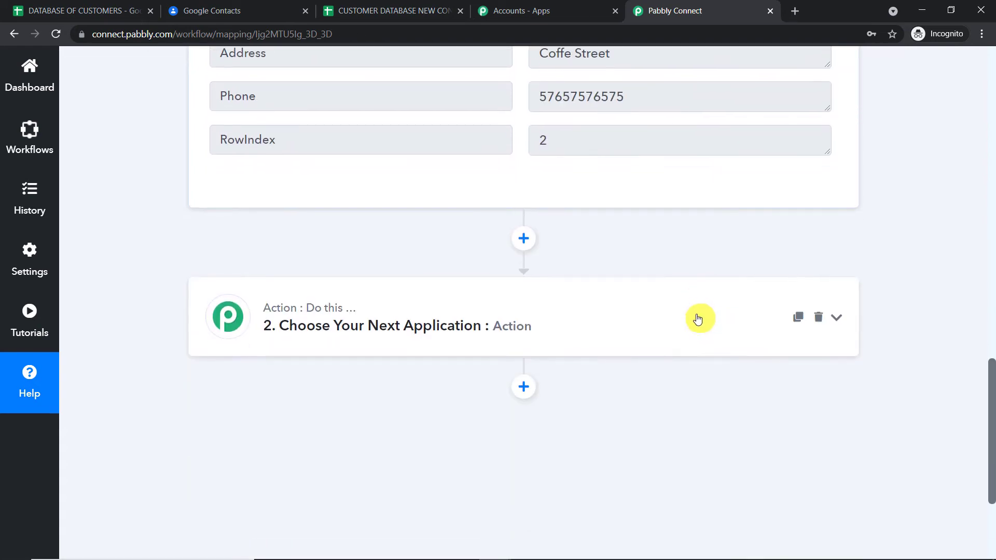
pyautogui.click(514, 325)
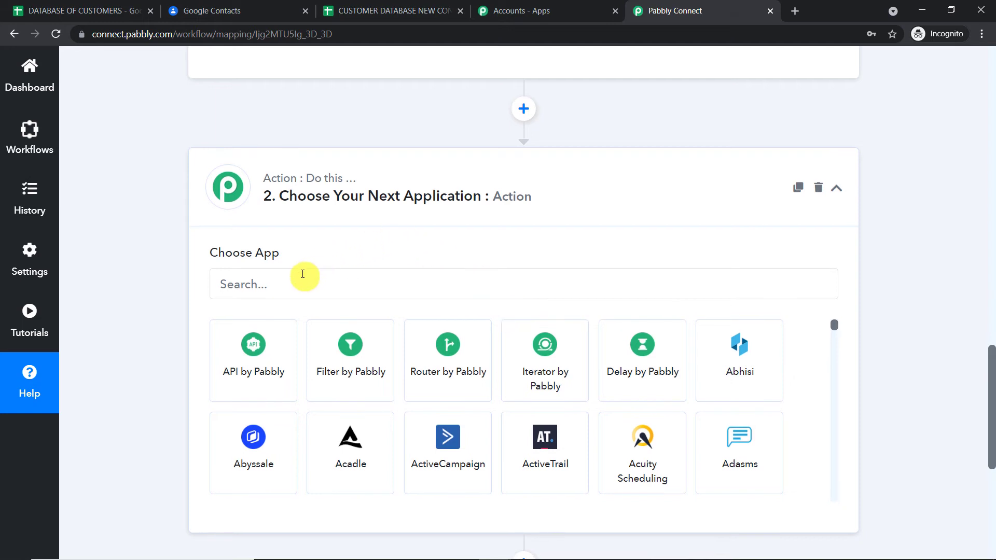
# - Search 'google c', choose Google Contacts with the Create Contact event, and start connecting an account
pyautogui.click(303, 273)
pyautogui.write('g')
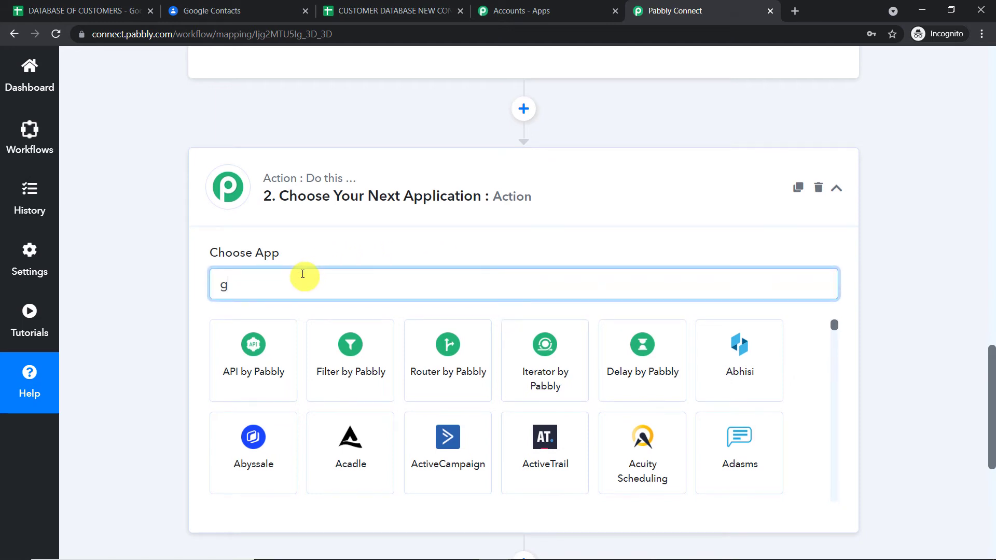
pyautogui.write('oogle c')
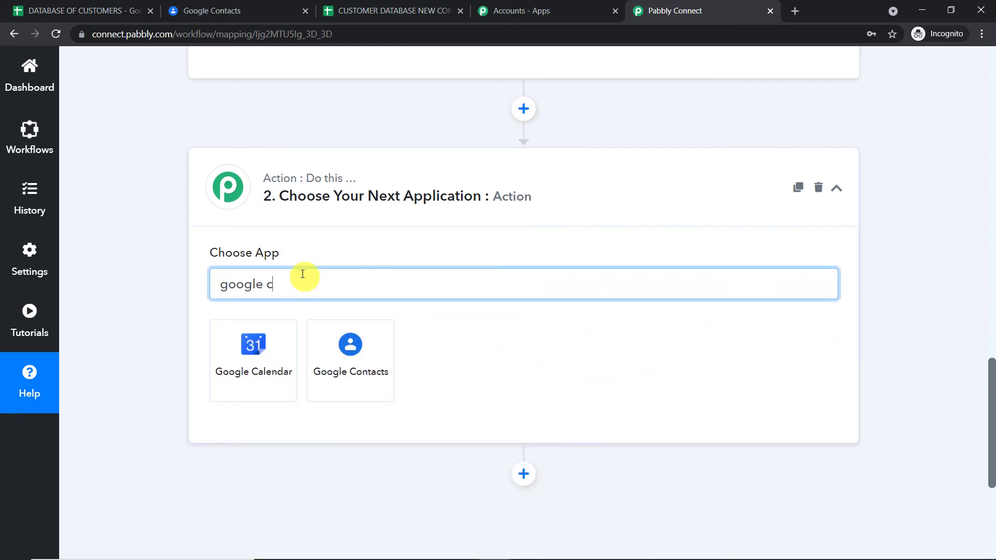
pyautogui.click(347, 351)
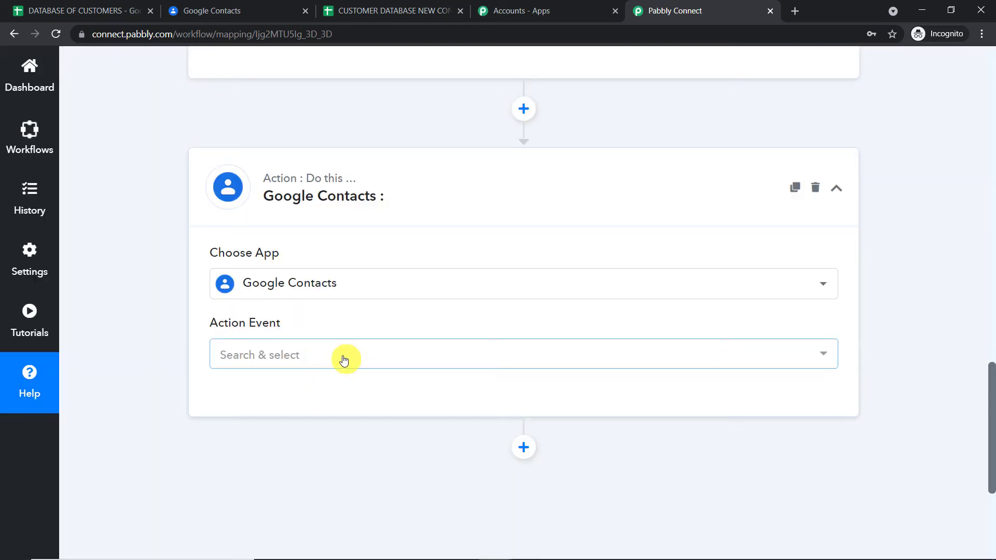
pyautogui.click(345, 356)
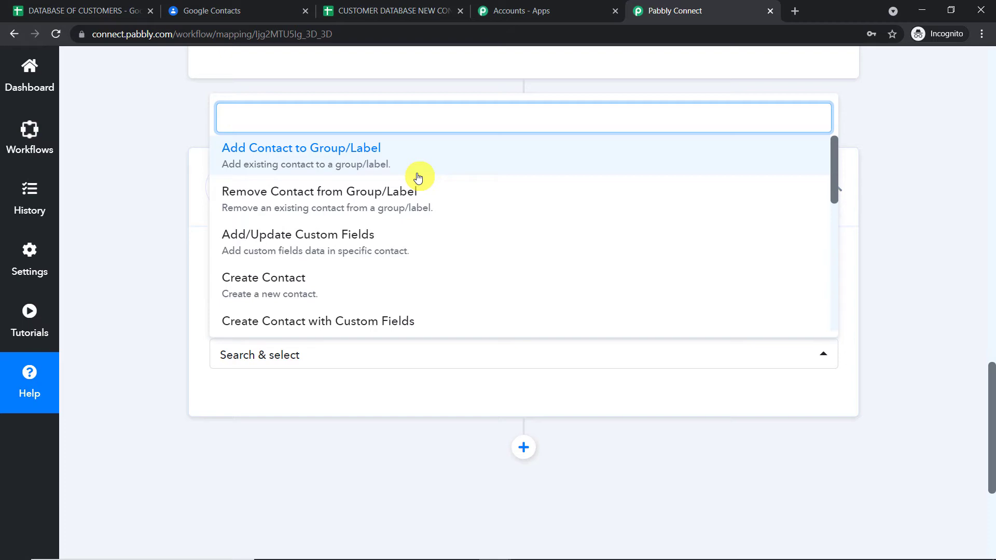
pyautogui.scroll(-2, 363, 249)
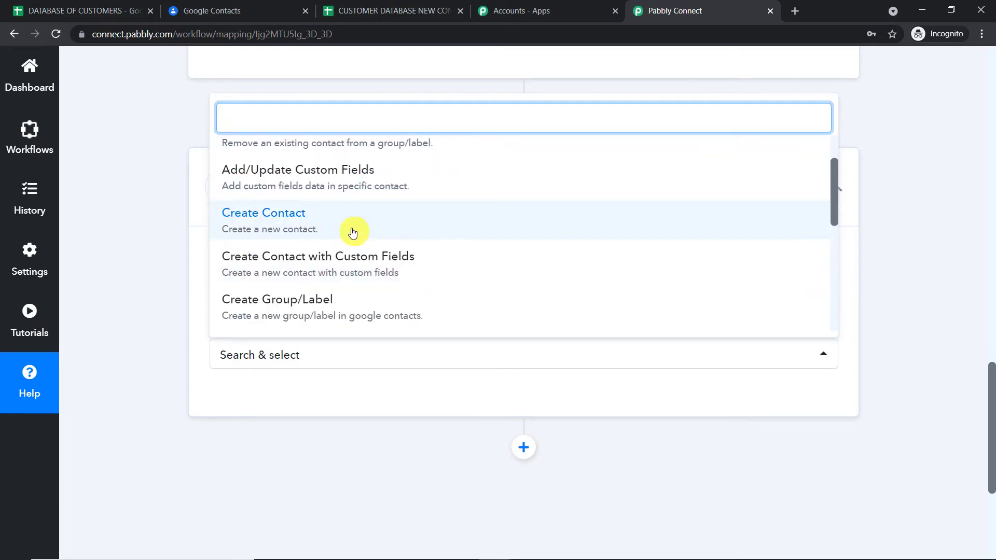
pyautogui.click(352, 233)
pyautogui.click(247, 406)
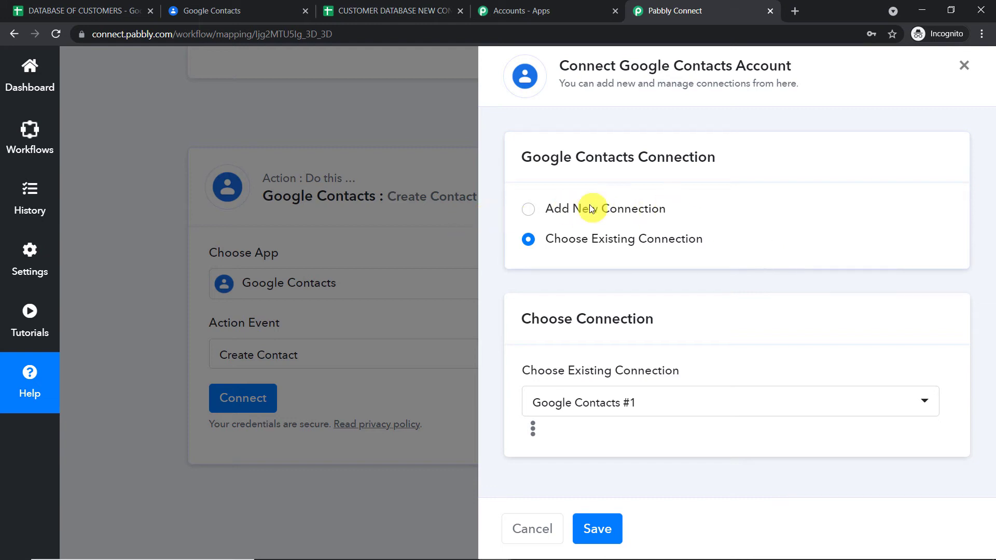
# - Add a new Google Contacts connection, selecting the Google account and allowing access
pyautogui.click(528, 210)
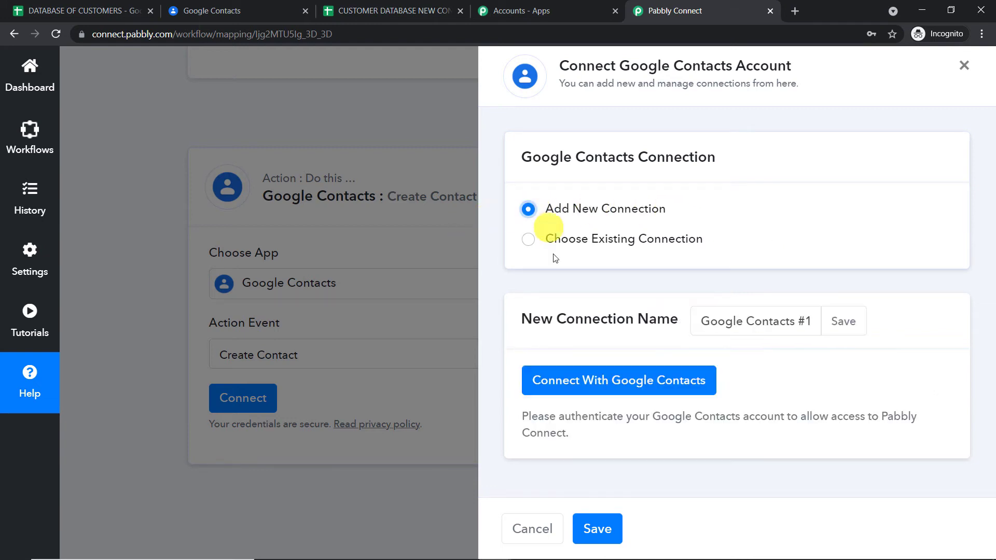
pyautogui.click(584, 380)
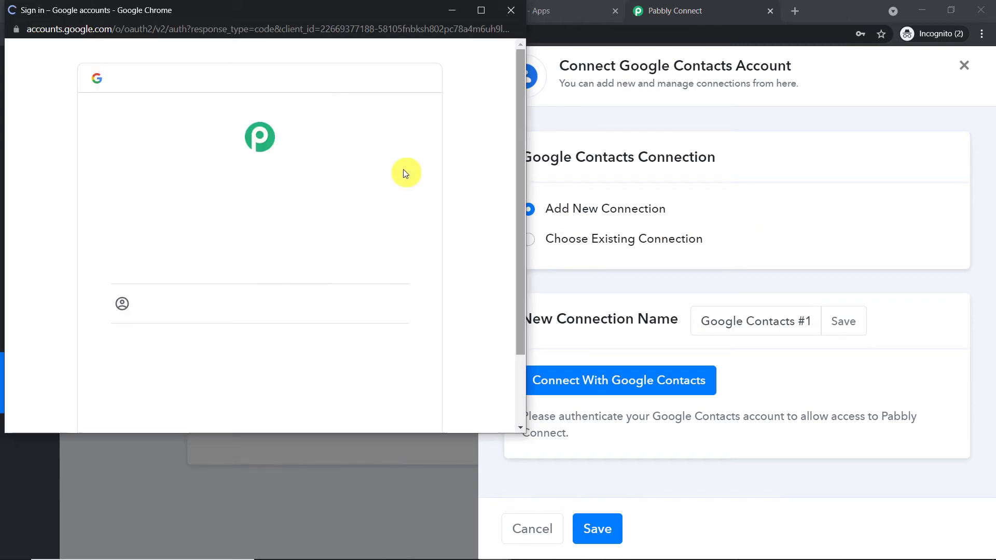
pyautogui.moveTo(267, 17); pyautogui.dragTo(773, 87)
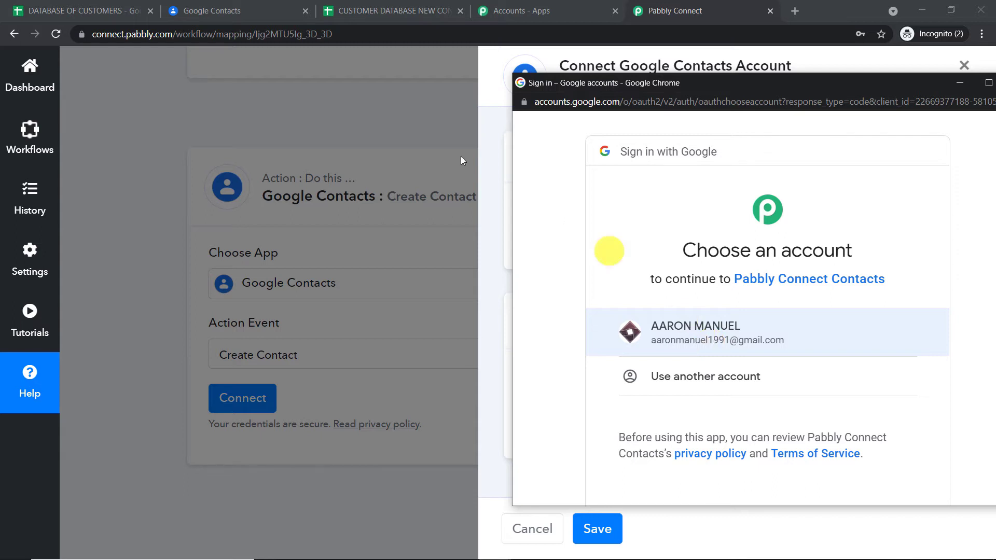
pyautogui.click(708, 333)
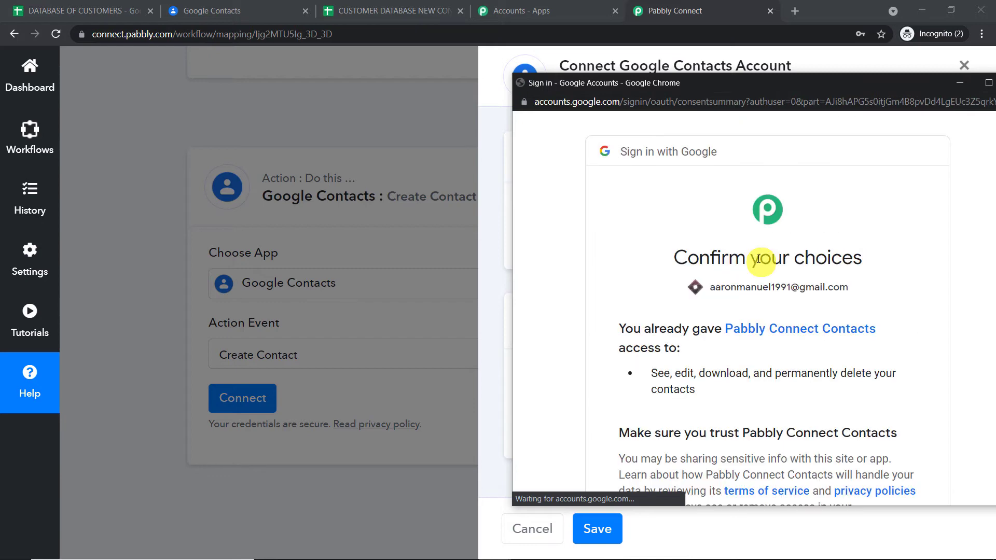
pyautogui.moveTo(761, 85); pyautogui.dragTo(667, 32)
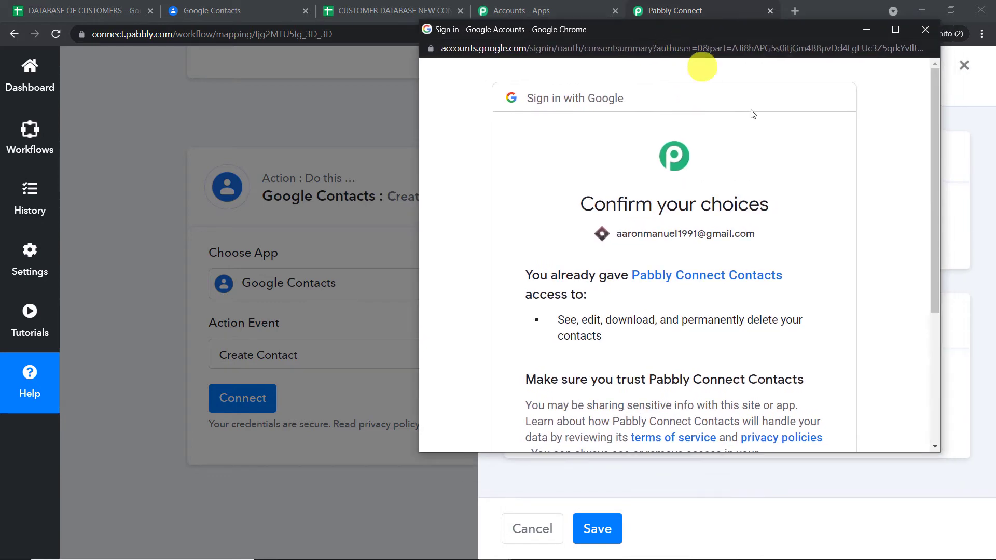
pyautogui.scroll(-4, 792, 229)
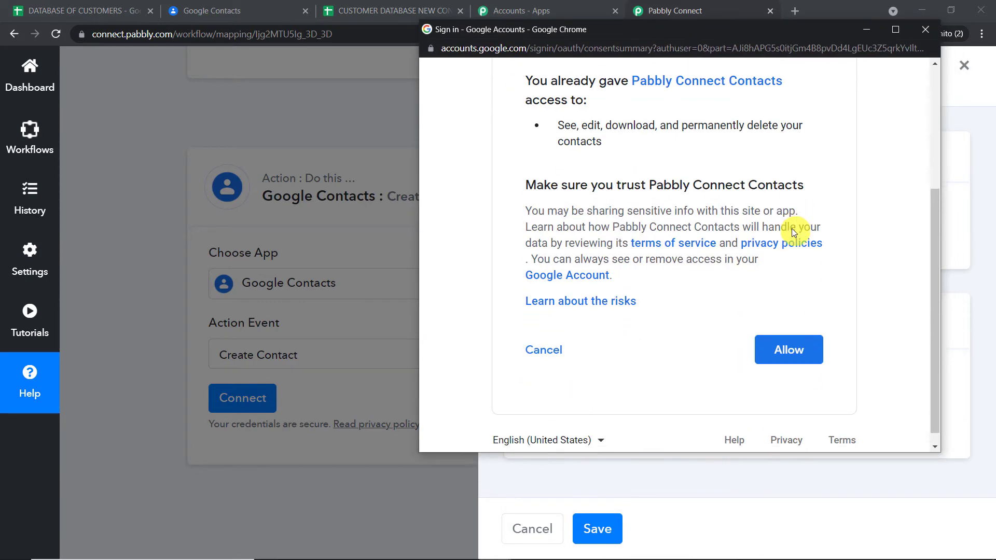
pyautogui.click(782, 348)
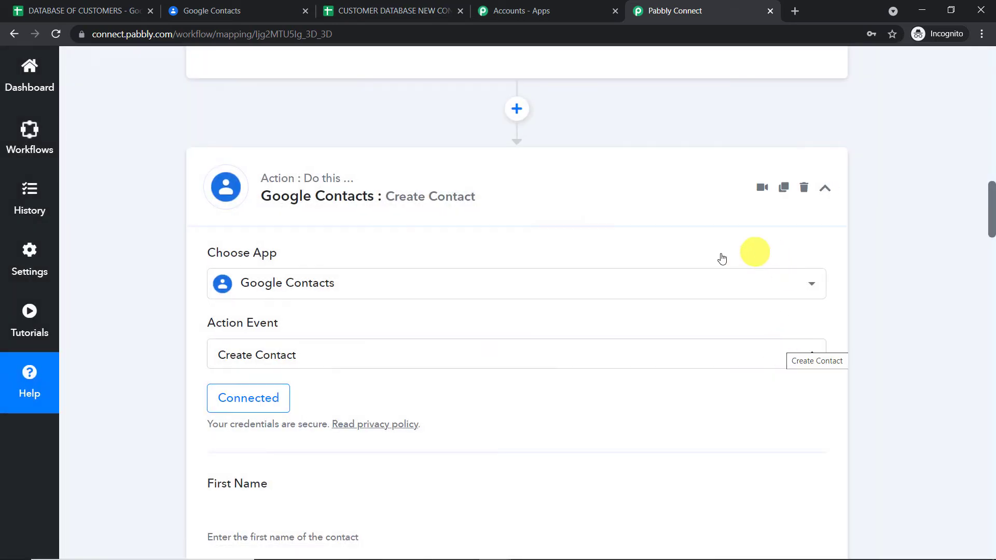
pyautogui.scroll(-5, 651, 279)
pyautogui.scroll(-20, 650, 279)
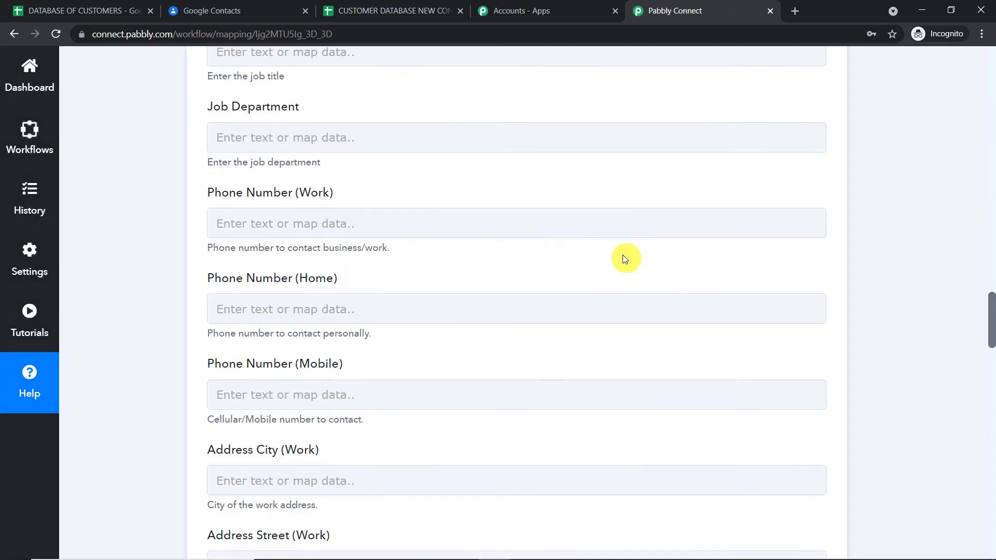
pyautogui.scroll(-13, 624, 261)
pyautogui.scroll(12, 632, 269)
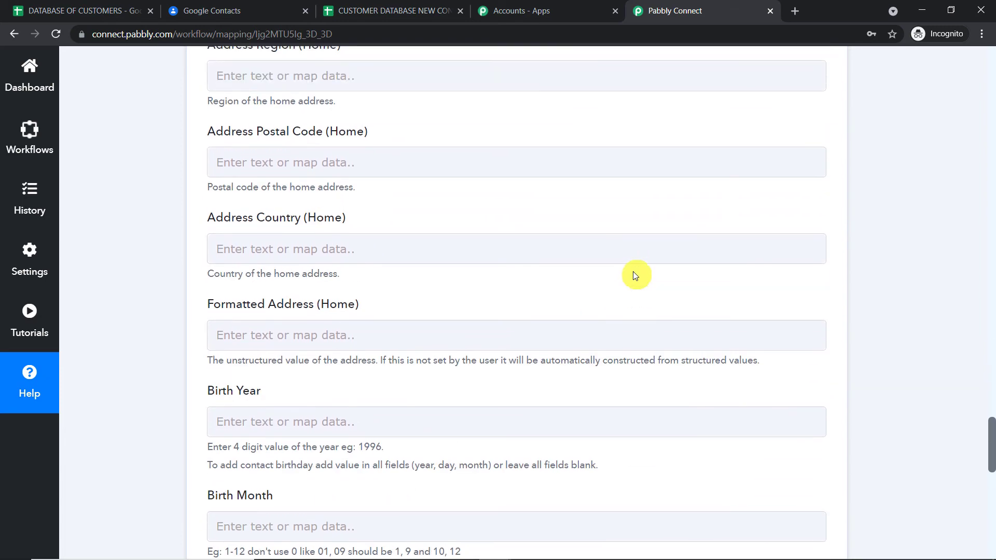
pyautogui.scroll(20, 636, 275)
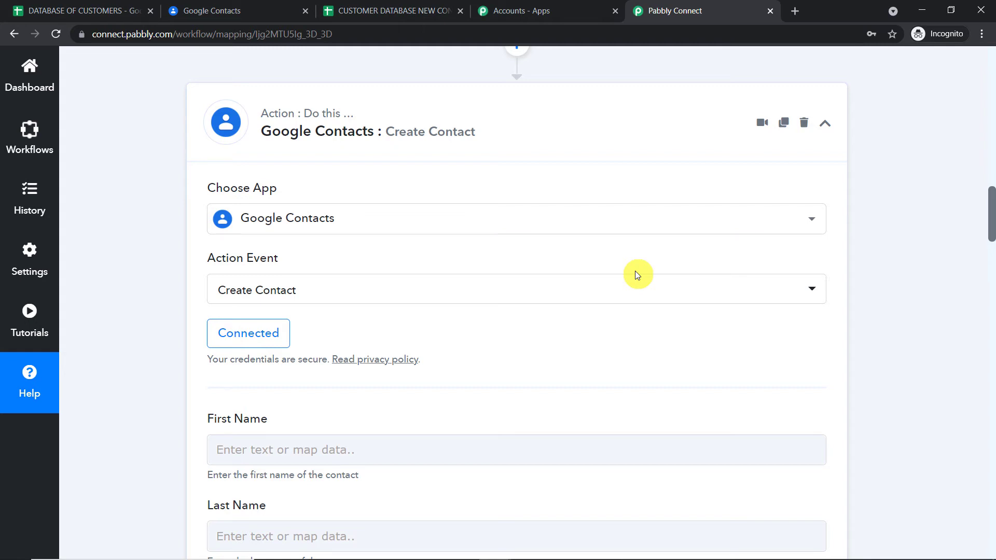
pyautogui.scroll(-3, 637, 275)
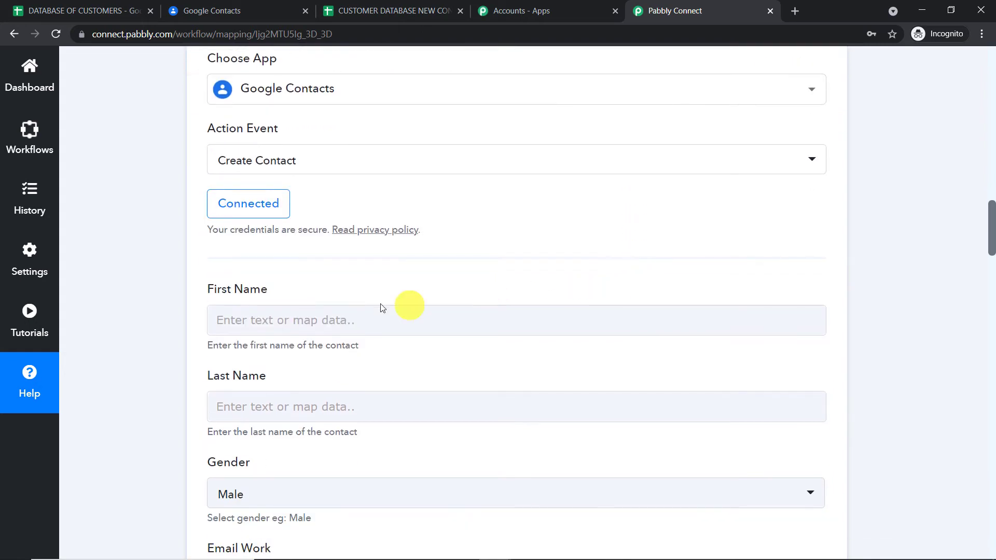
pyautogui.click(320, 310)
pyautogui.scroll(15, 835, 187)
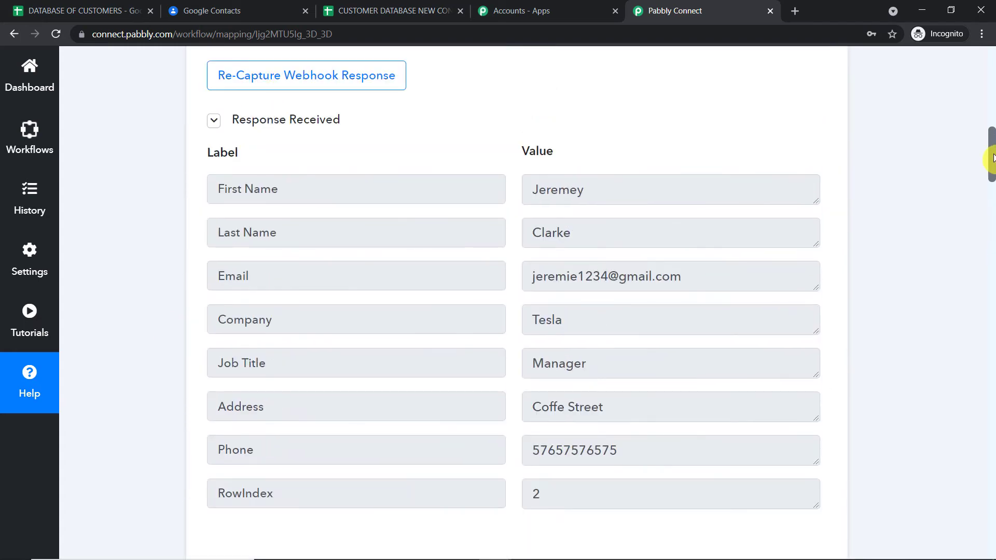
pyautogui.moveTo(606, 227); pyautogui.dragTo(519, 231)
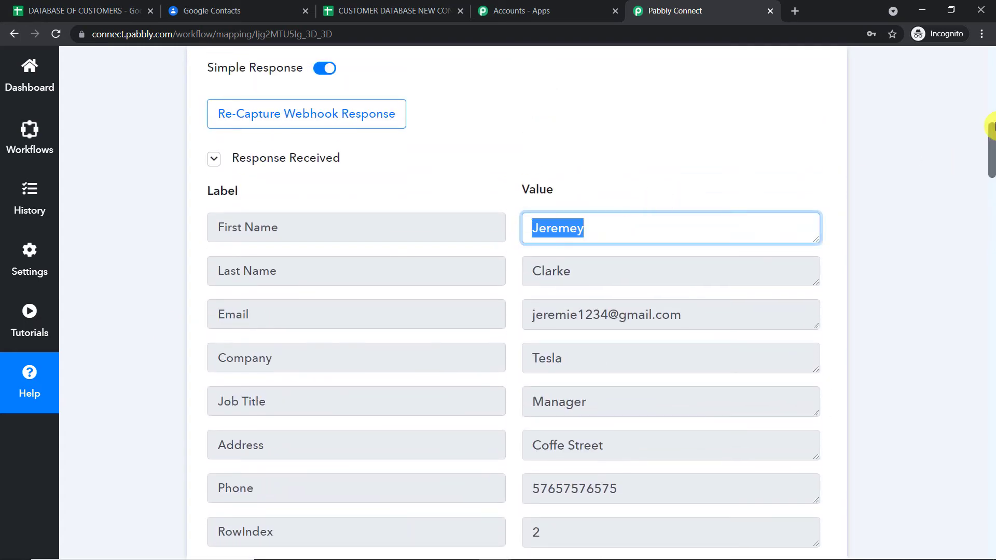
pyautogui.scroll(8, 991, 156)
pyautogui.scroll(5, 995, 181)
pyautogui.click(994, 184)
pyautogui.moveTo(994, 185); pyautogui.dragTo(995, 249)
# - Map the spreadsheet row's First Name into the contact's First Name field
pyautogui.click(251, 263)
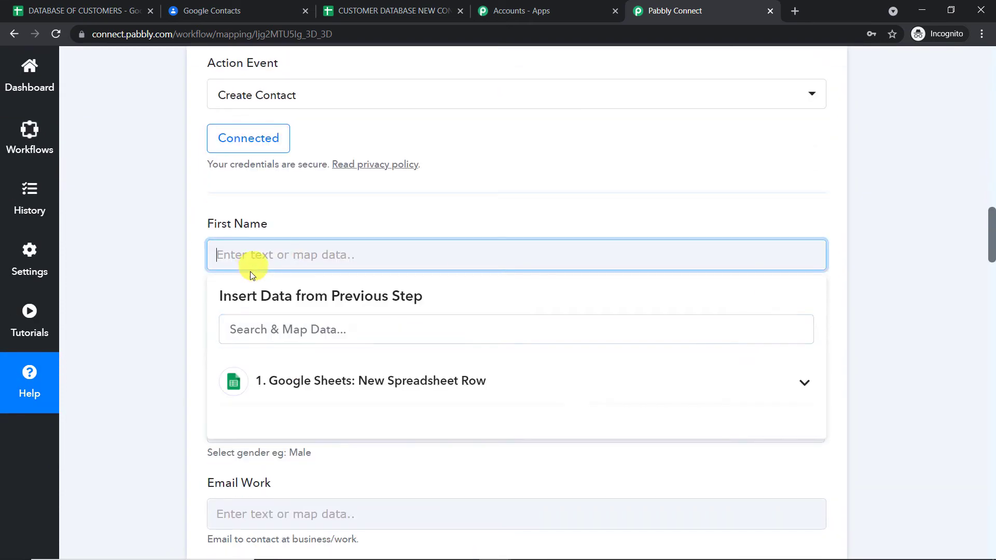
pyautogui.click(288, 375)
pyautogui.scroll(-1, 355, 384)
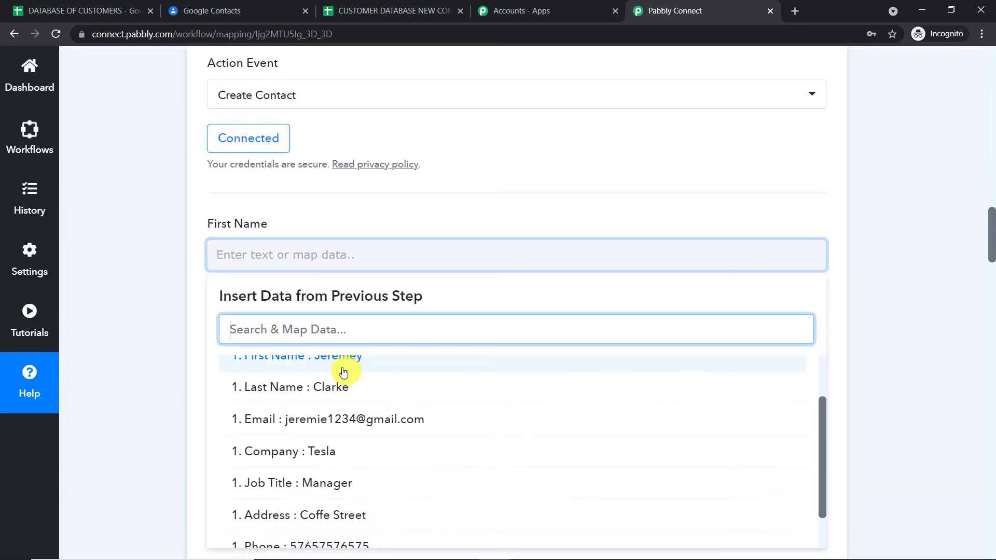
pyautogui.click(345, 363)
pyautogui.click(923, 178)
pyautogui.scroll(-3, 878, 202)
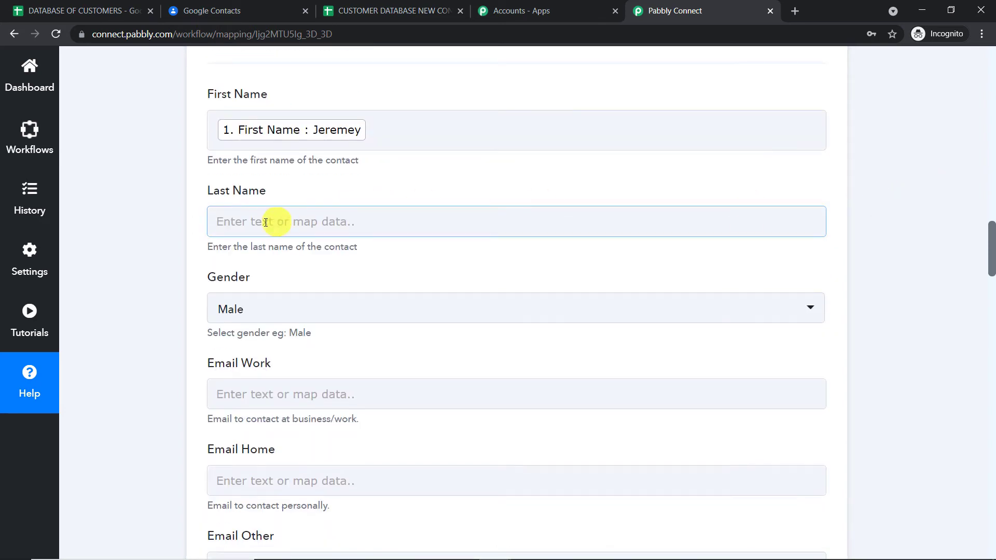
# - Map the row's Last Name into Last Name and set gender to Unspecified
pyautogui.click(264, 222)
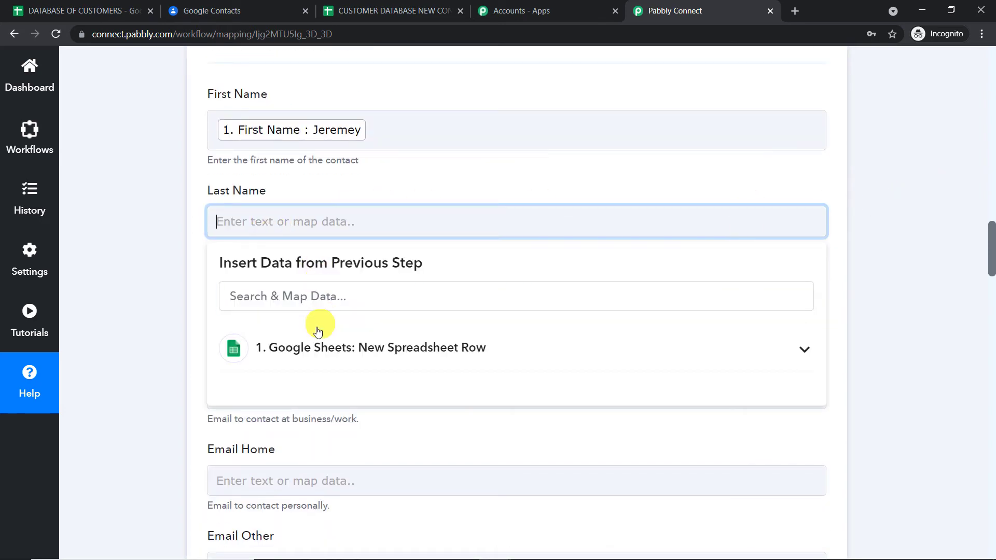
pyautogui.click(318, 346)
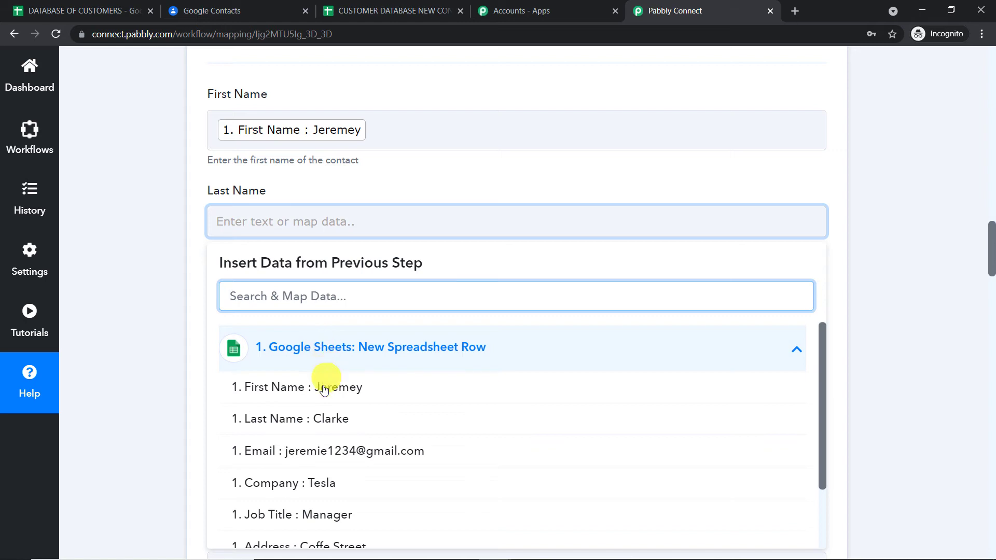
pyautogui.click(323, 420)
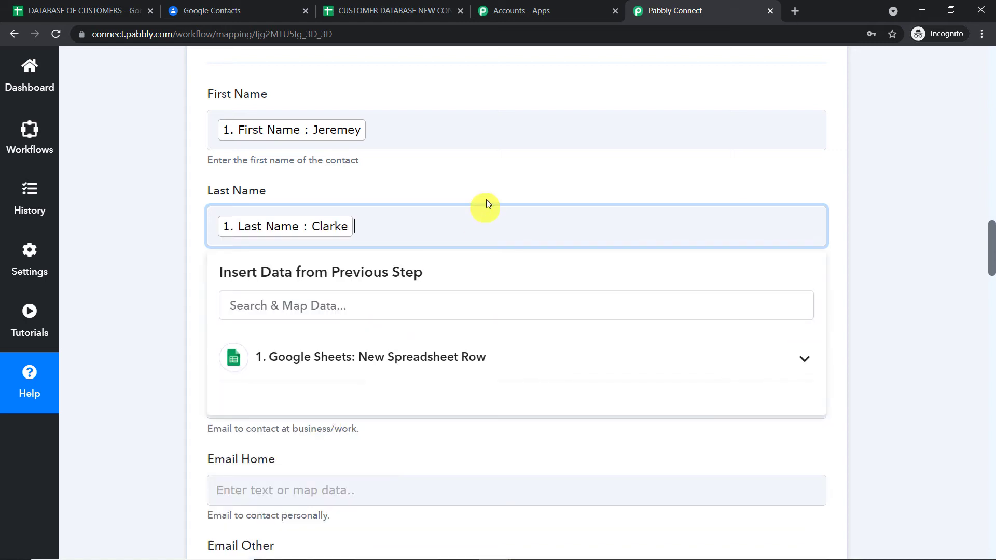
pyautogui.click(510, 166)
pyautogui.scroll(-1, 512, 178)
pyautogui.scroll(-1, 512, 178)
pyautogui.click(503, 192)
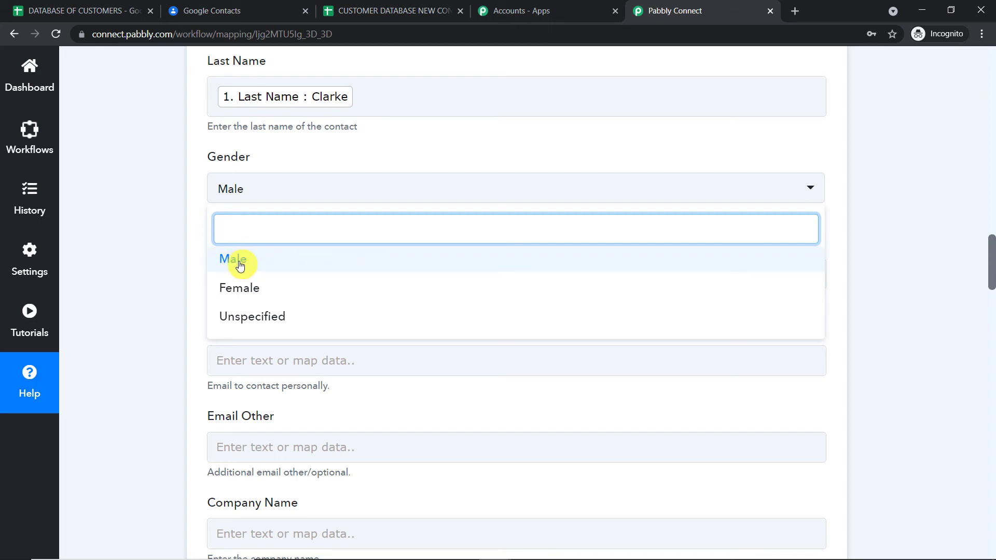
pyautogui.click(247, 319)
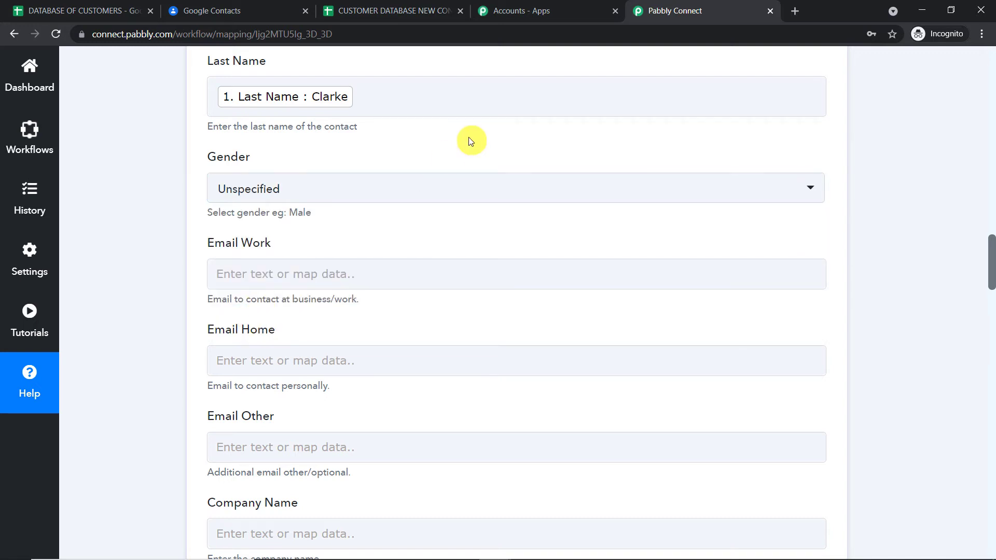
pyautogui.scroll(-1, 376, 154)
# - Map the row's Email value into the Email Work field
pyautogui.click(282, 151)
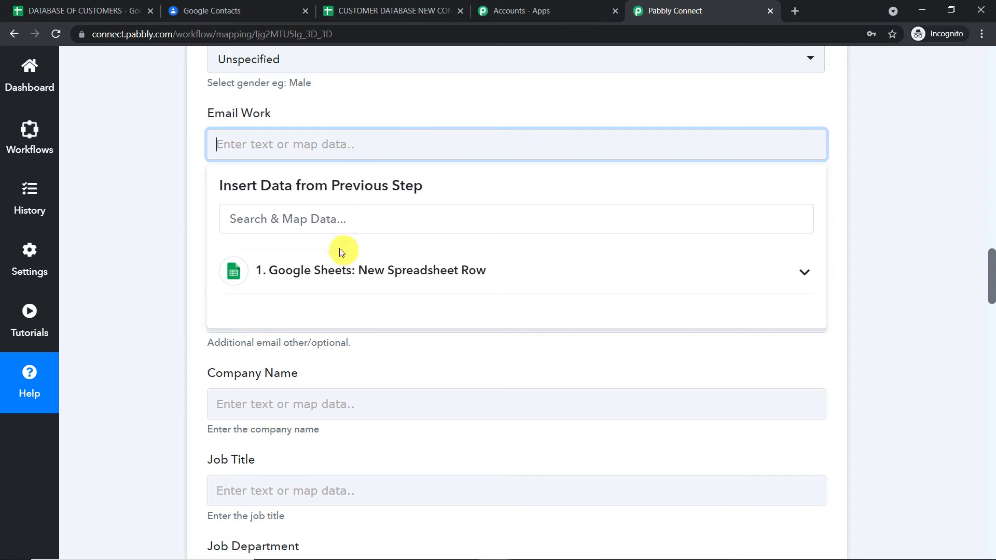
pyautogui.click(343, 271)
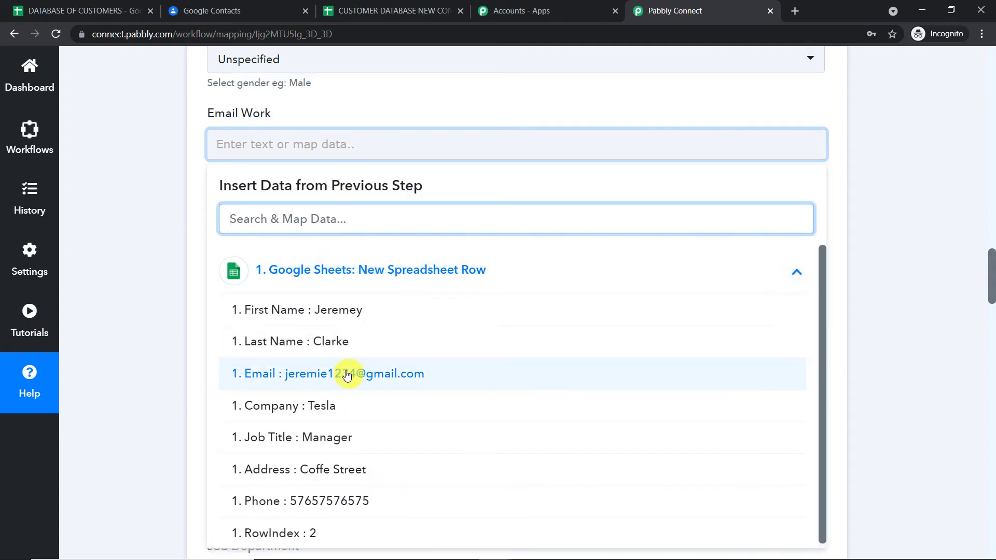
pyautogui.click(413, 373)
pyautogui.click(507, 97)
pyautogui.scroll(-4, 503, 101)
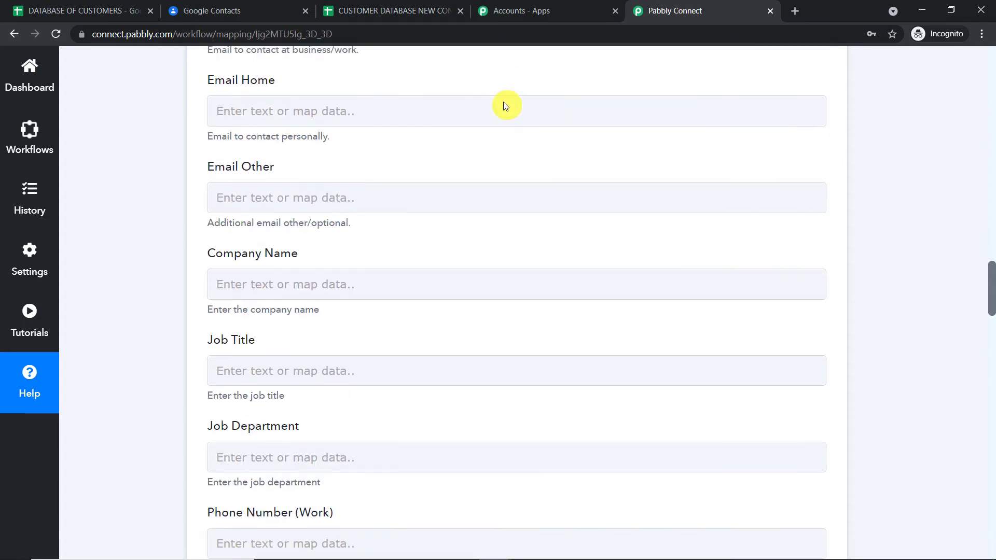
pyautogui.scroll(-1, 339, 125)
pyautogui.scroll(4, 349, 132)
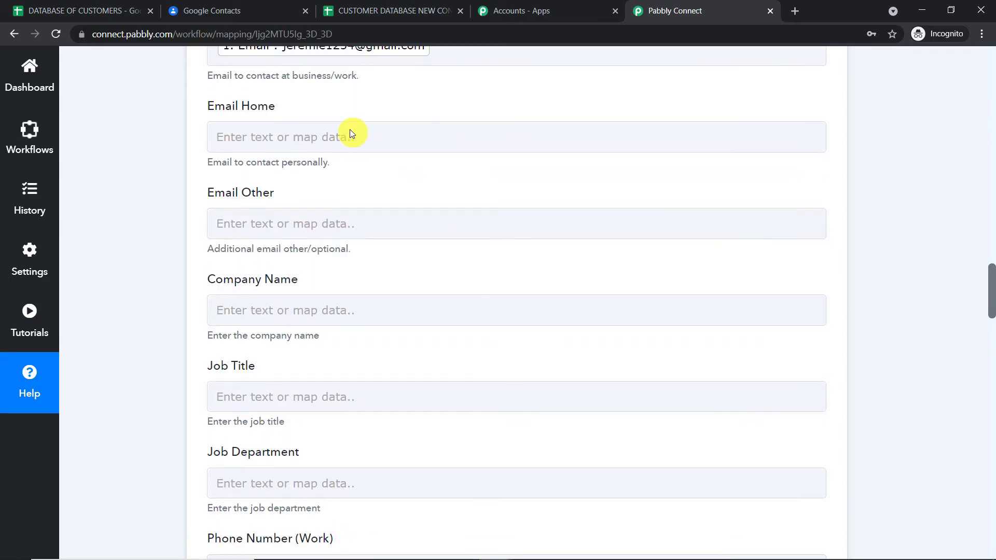
pyautogui.scroll(-4, 342, 265)
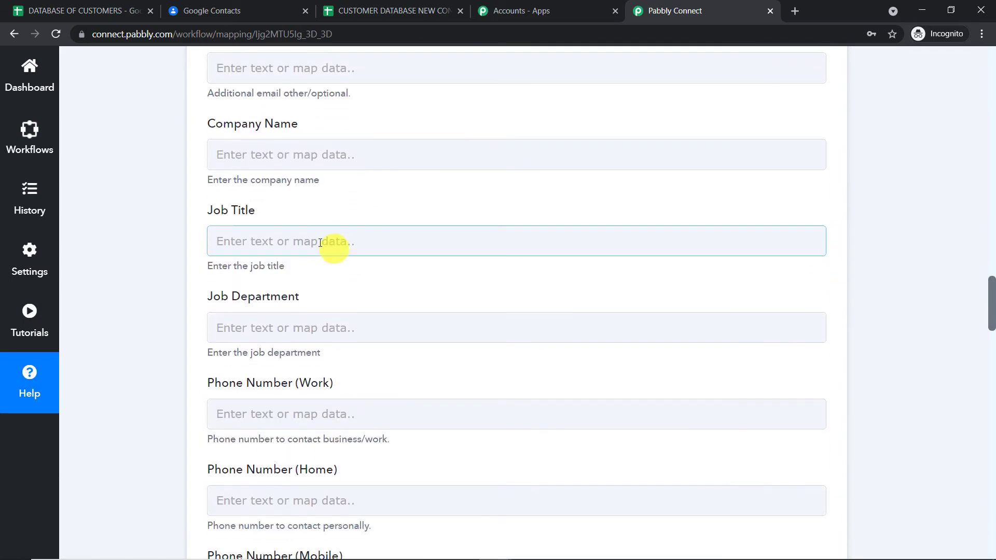
# - Map Company (Tesla) into Company Name and Job Title (Manager) into Job Title
pyautogui.click(304, 146)
pyautogui.click(260, 279)
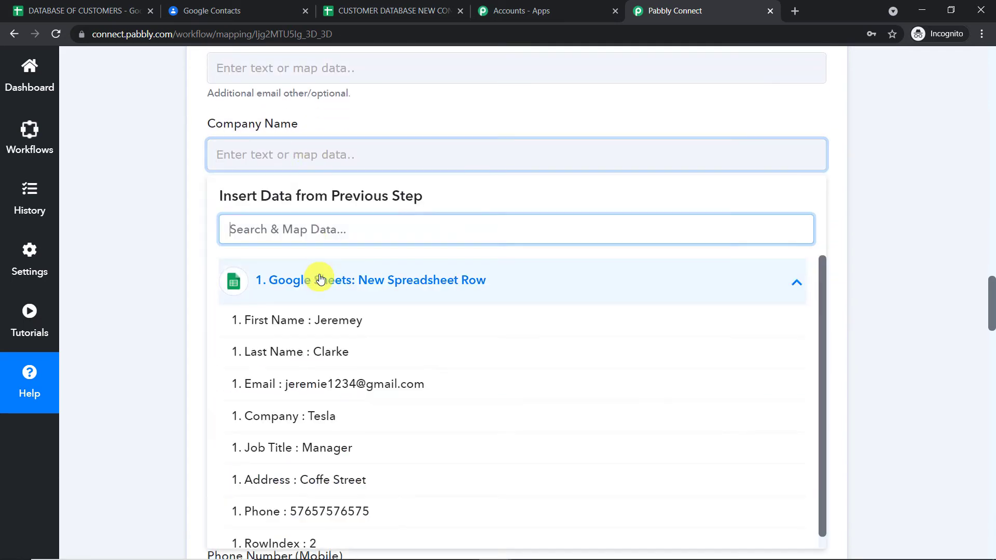
pyautogui.click(326, 430)
pyautogui.click(437, 107)
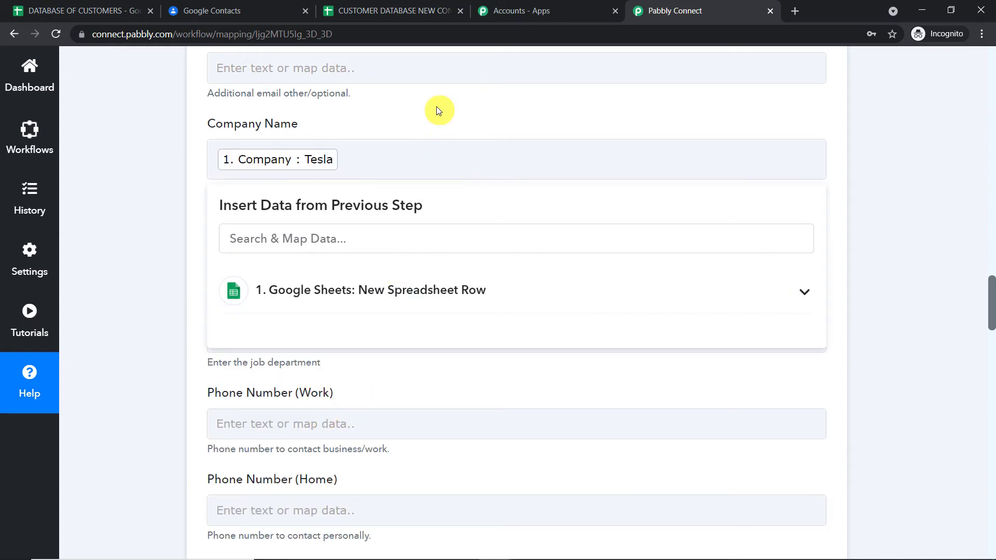
pyautogui.scroll(-3, 420, 129)
pyautogui.click(299, 124)
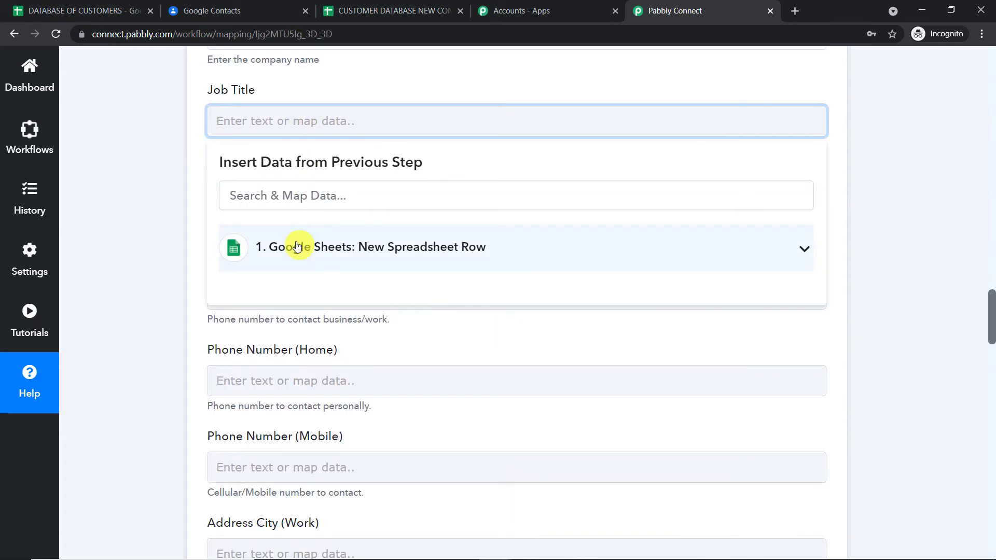
pyautogui.click(295, 248)
pyautogui.click(328, 413)
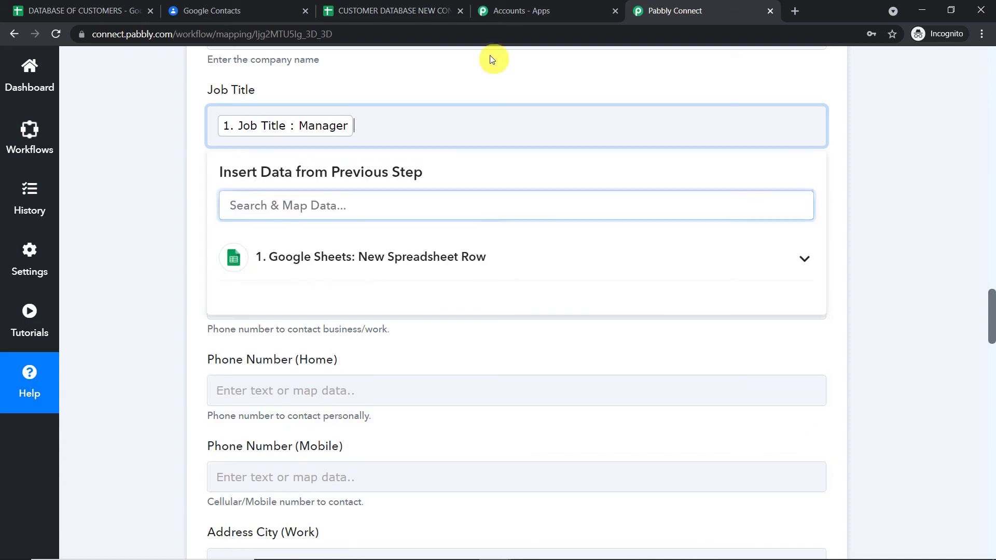
pyautogui.click(481, 74)
pyautogui.scroll(-3, 482, 76)
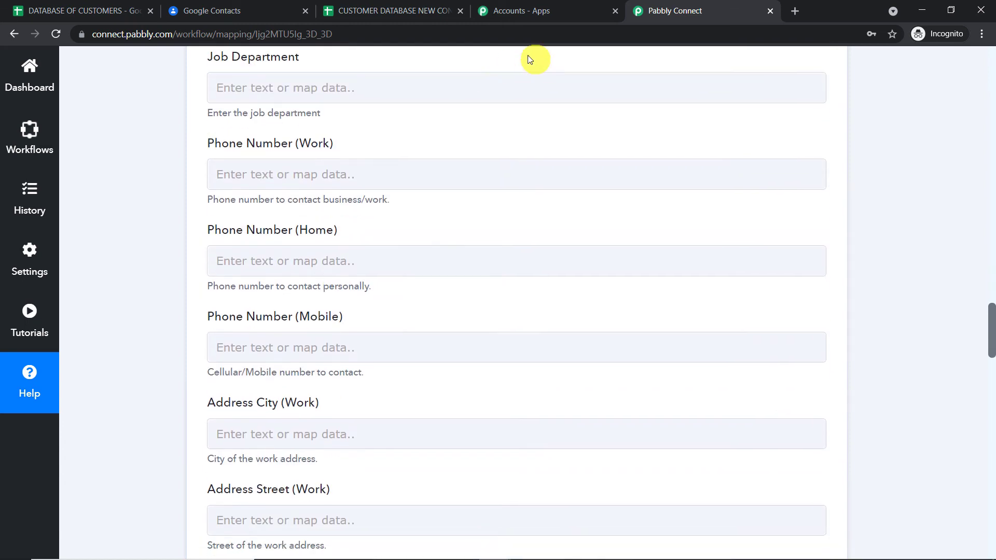
# - Map the row's Phone value into Phone Number (Work), leaving Job Department and Mobile blank
pyautogui.click(500, 87)
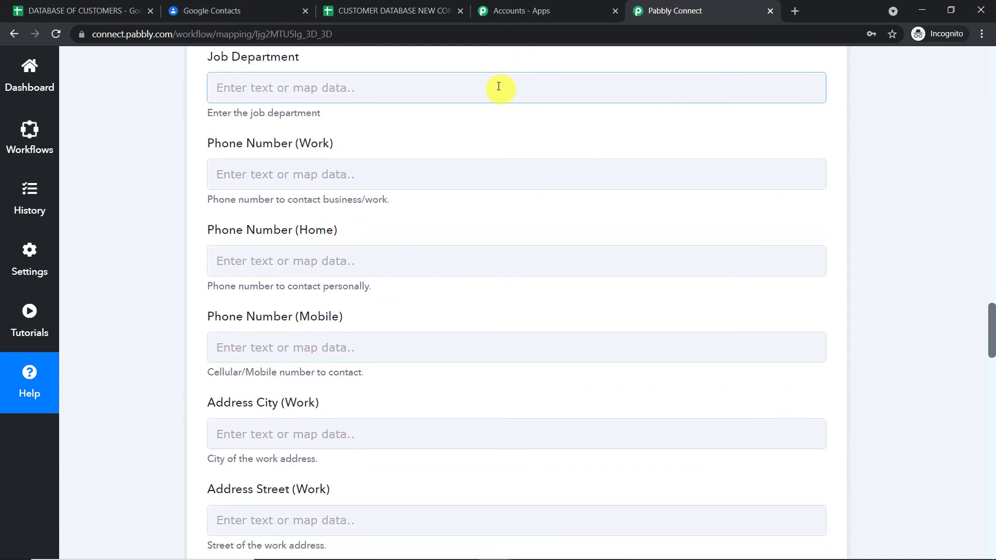
pyautogui.click(337, 165)
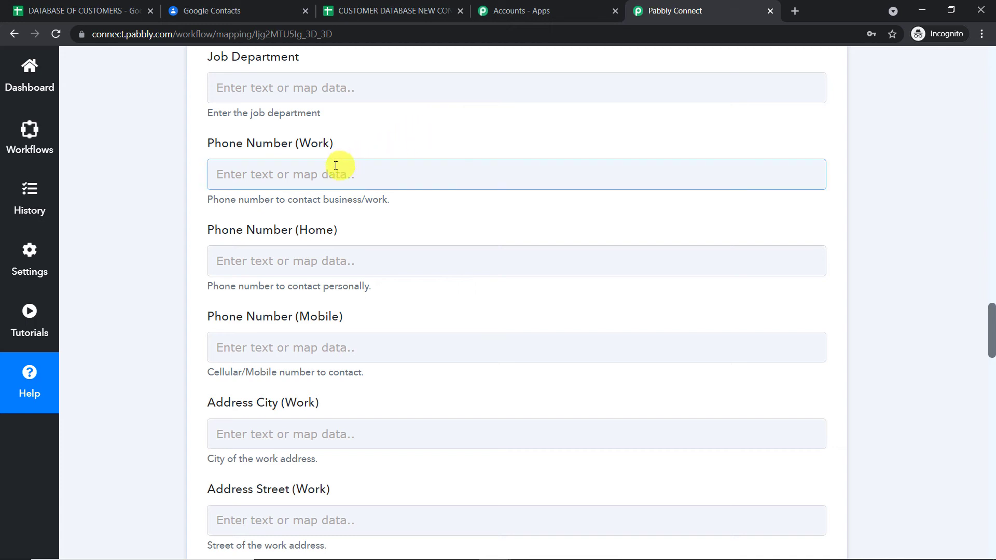
pyautogui.scroll(-1, 336, 177)
pyautogui.click(337, 180)
pyautogui.scroll(-1, 338, 179)
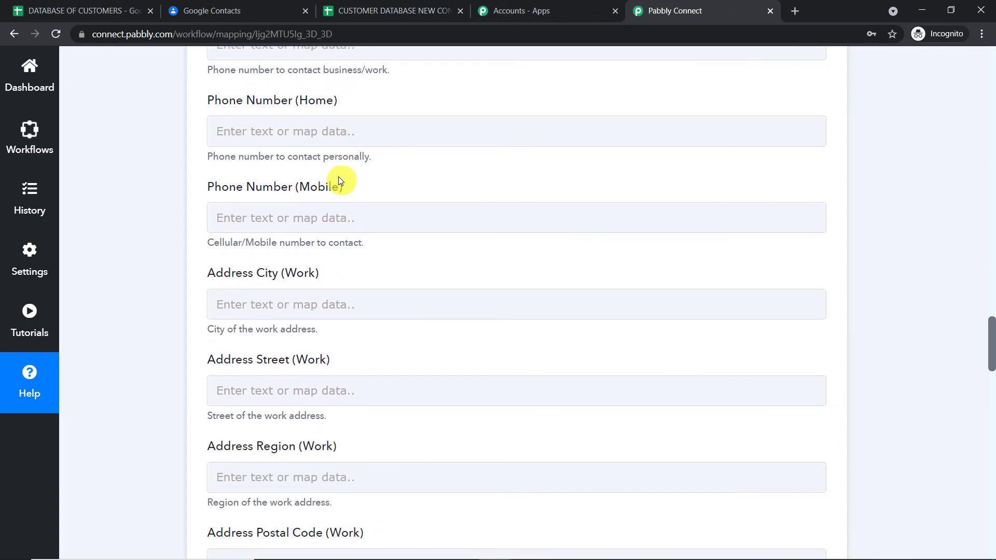
pyautogui.scroll(1, 338, 179)
pyautogui.scroll(-2, 338, 179)
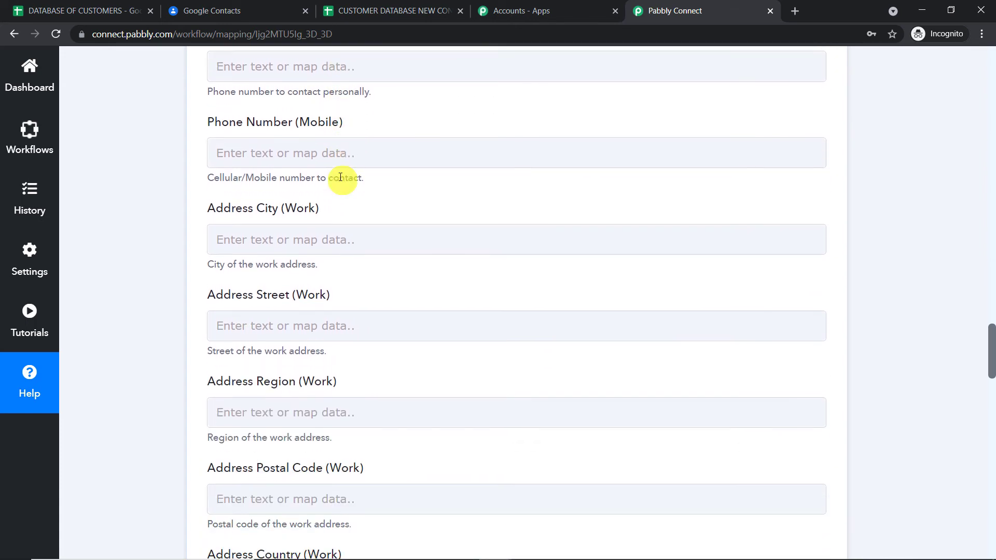
pyautogui.scroll(1, 311, 190)
pyautogui.click(272, 206)
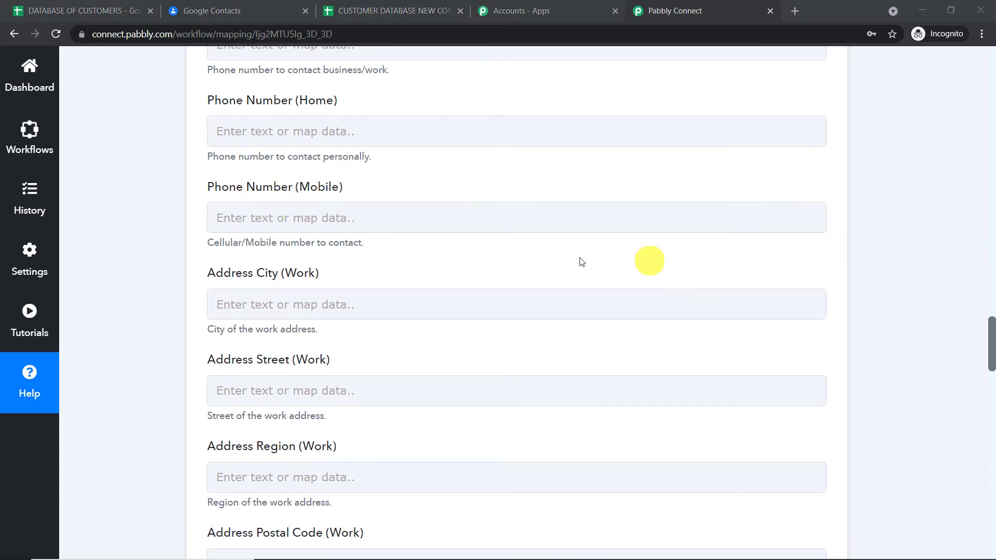
pyautogui.scroll(1, 526, 195)
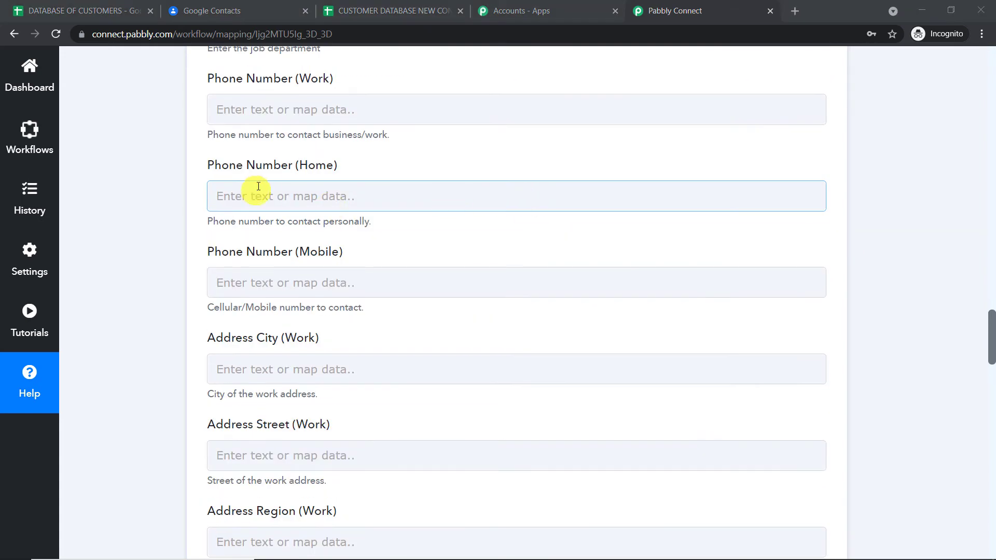
pyautogui.scroll(-1, 292, 207)
pyautogui.scroll(2, 299, 226)
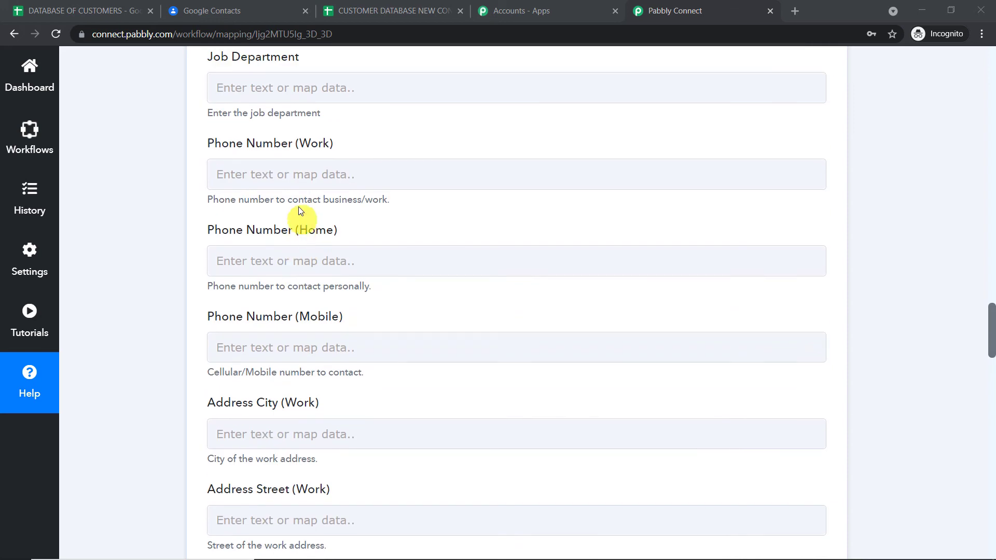
pyautogui.click(299, 185)
pyautogui.click(336, 311)
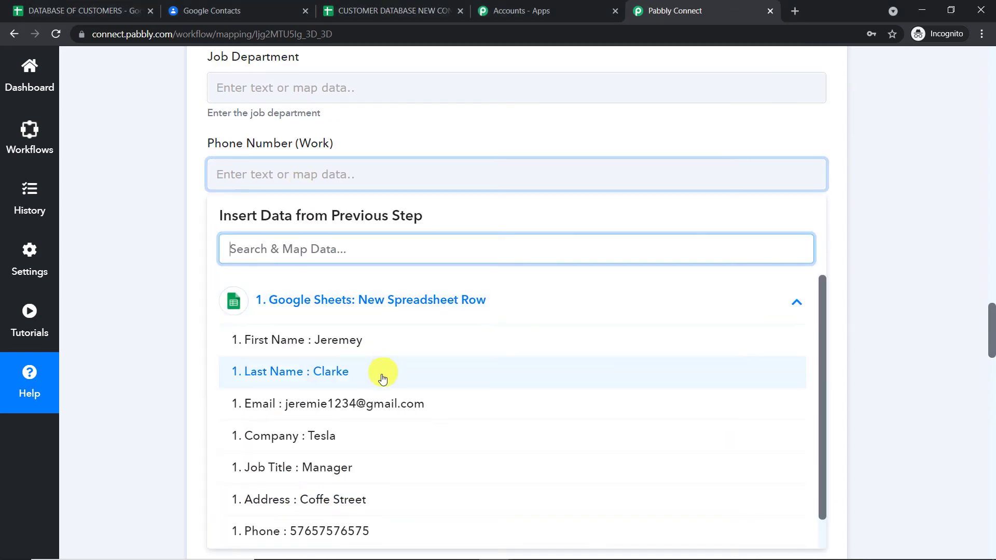
pyautogui.scroll(-1, 382, 378)
pyautogui.click(332, 498)
pyautogui.click(527, 132)
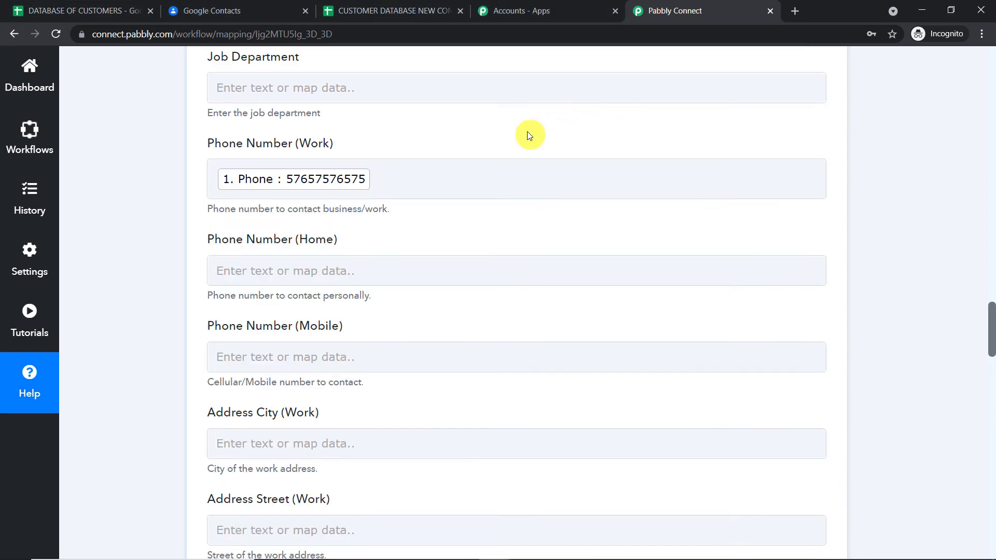
pyautogui.scroll(-1, 488, 176)
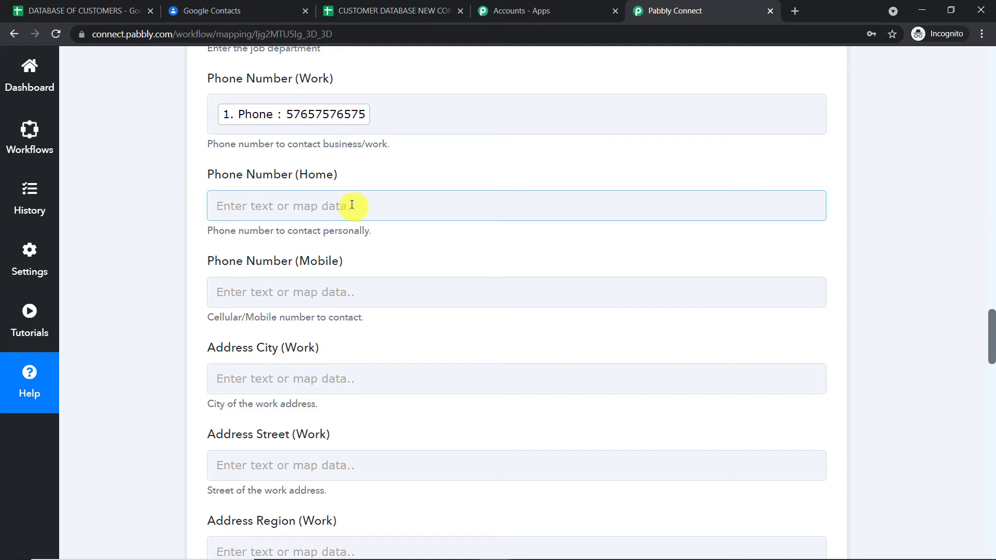
pyautogui.click(111, 10)
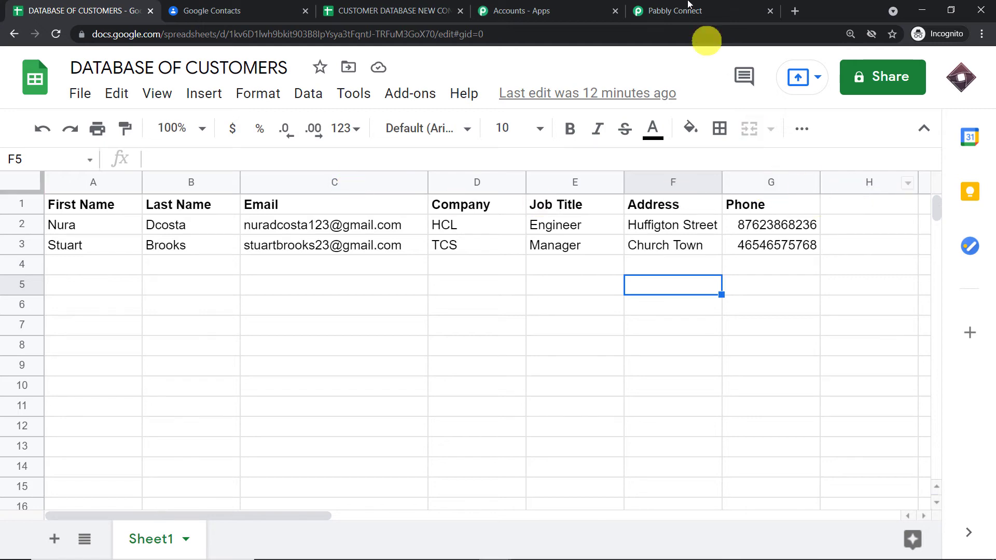
pyautogui.click(658, 12)
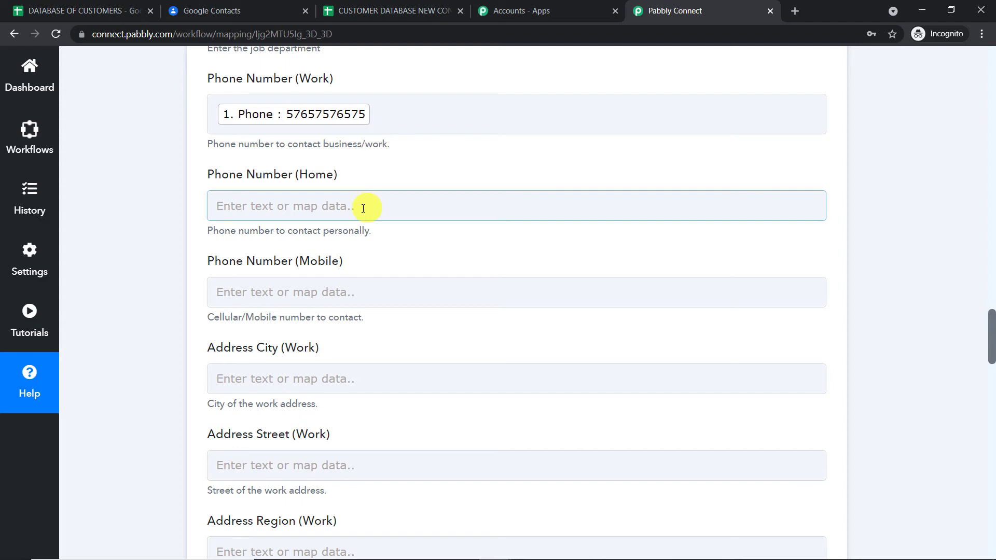
# - Map the row's Address into Address Street (Work), leaving the custom field key and value empty
pyautogui.scroll(-3, 363, 210)
pyautogui.scroll(-1, 349, 218)
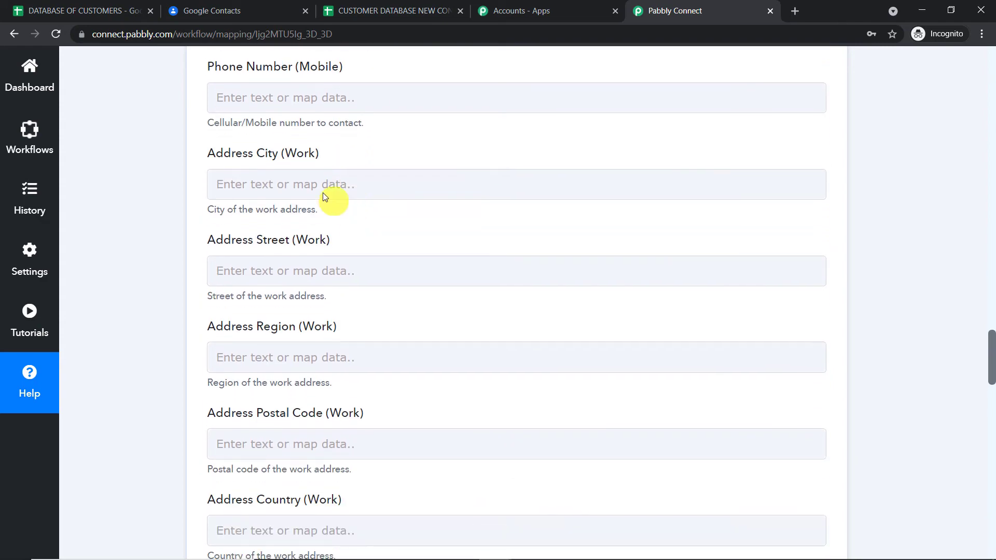
pyautogui.click(310, 273)
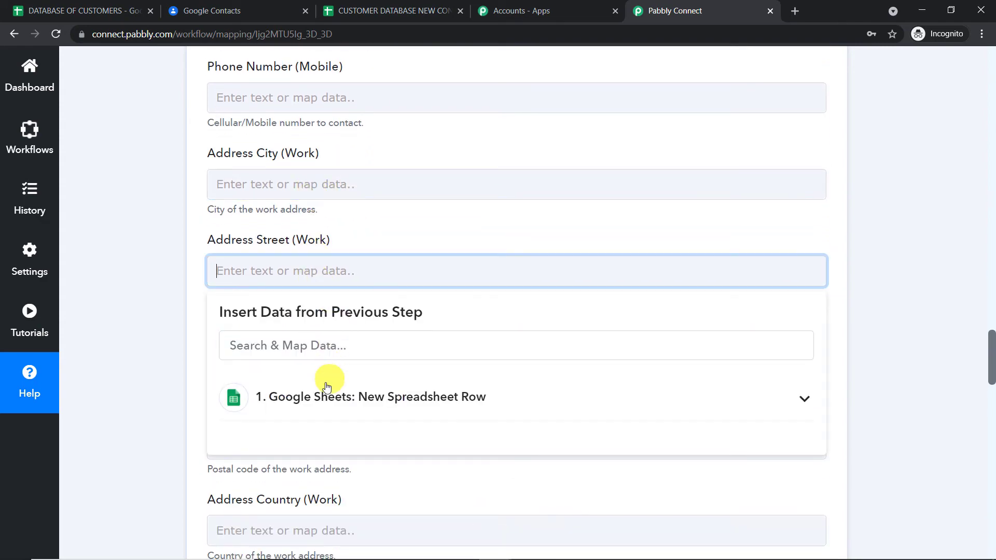
pyautogui.click(342, 396)
pyautogui.scroll(-1, 408, 407)
pyautogui.scroll(-1, 407, 410)
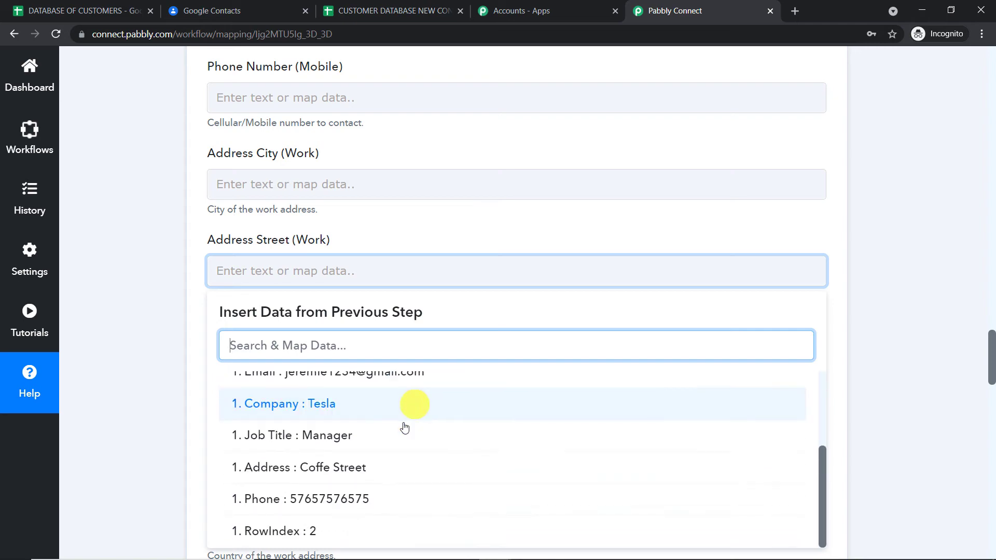
pyautogui.click(372, 474)
pyautogui.click(502, 231)
pyautogui.scroll(-6, 501, 223)
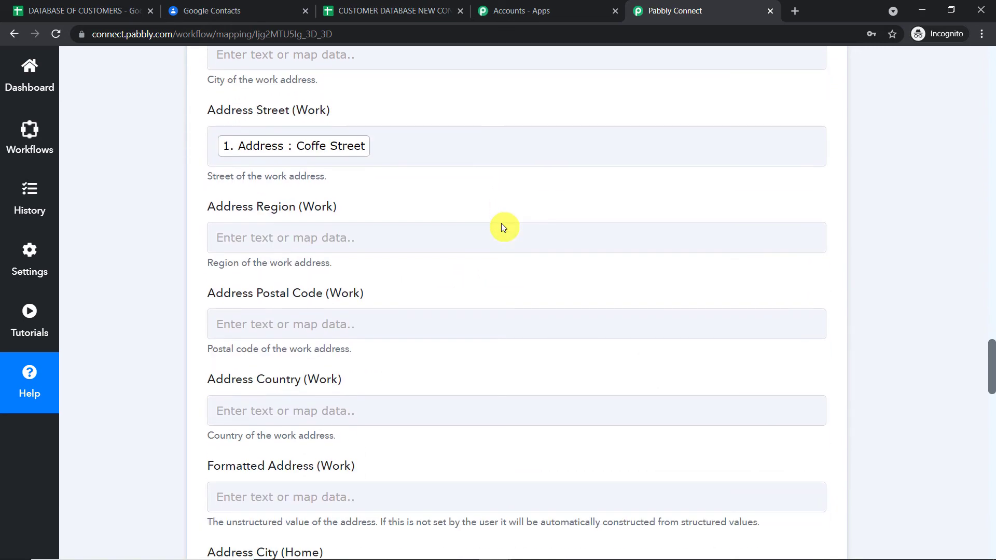
pyautogui.scroll(-1, 481, 226)
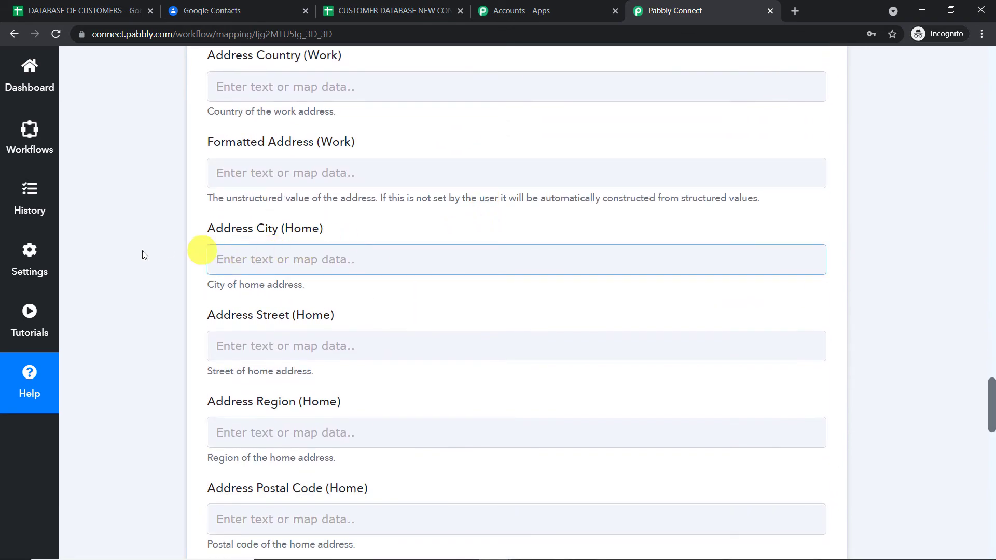
pyautogui.scroll(-9, 375, 364)
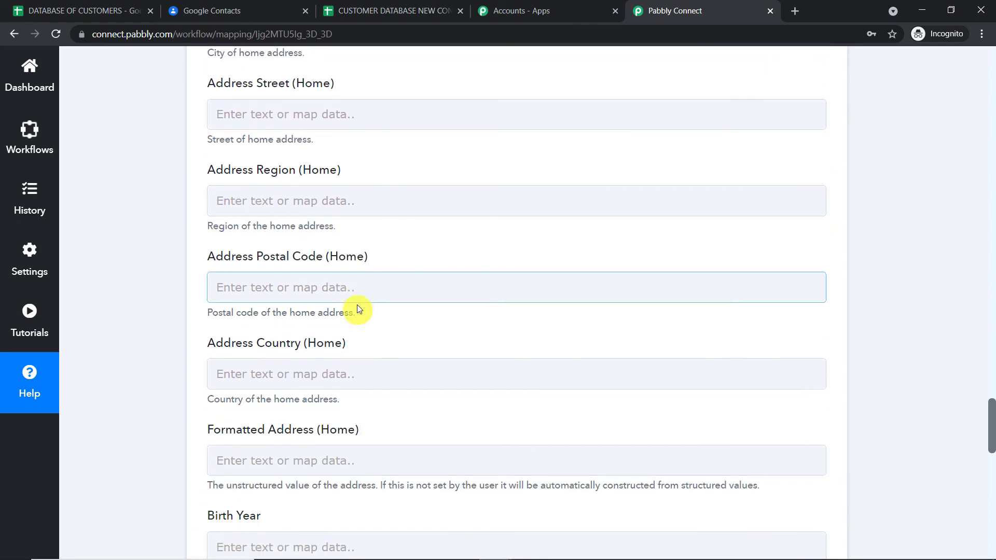
pyautogui.scroll(-5, 360, 303)
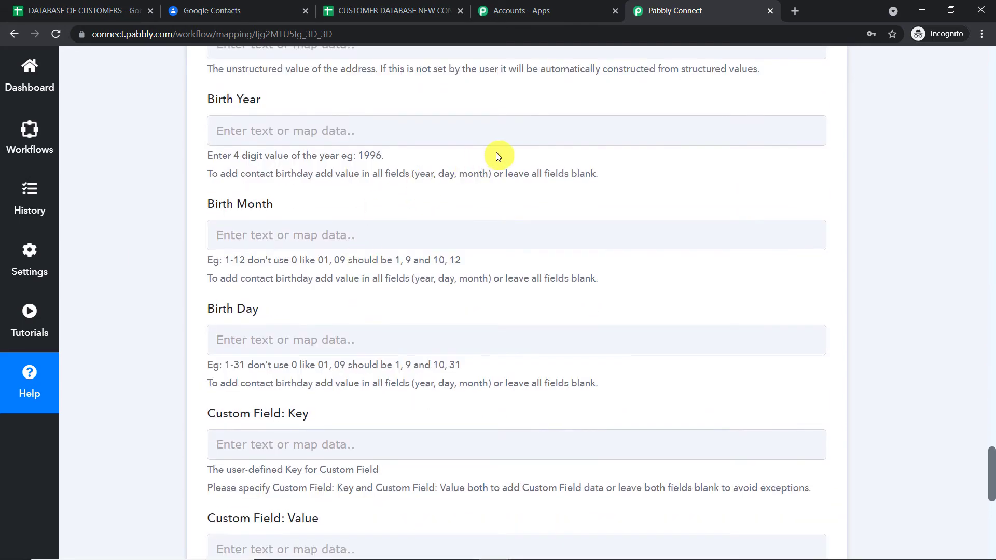
pyautogui.scroll(-5, 496, 155)
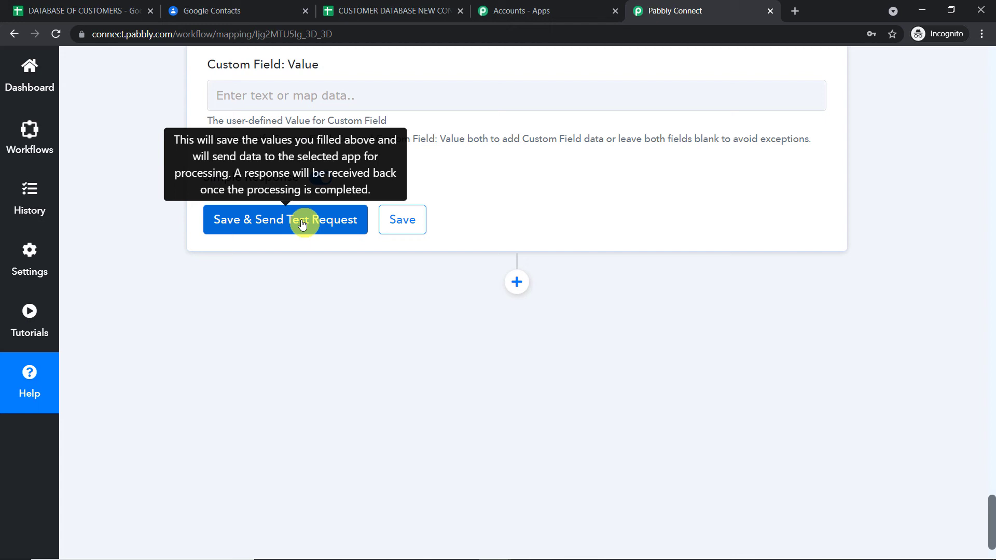
# - Save and send the test request, review the new PERSON contact response, then switch to Google Contacts
pyautogui.click(301, 222)
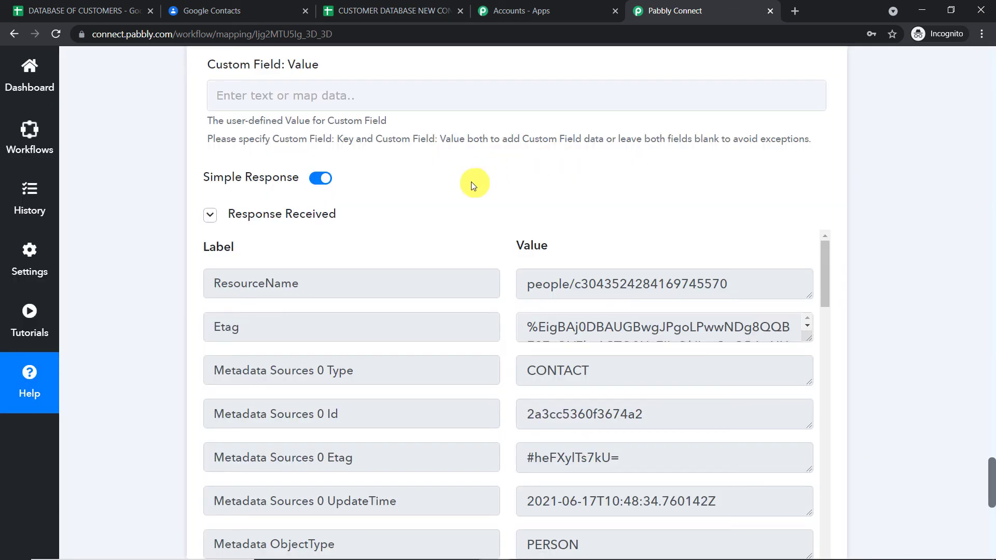
pyautogui.scroll(-3, 472, 183)
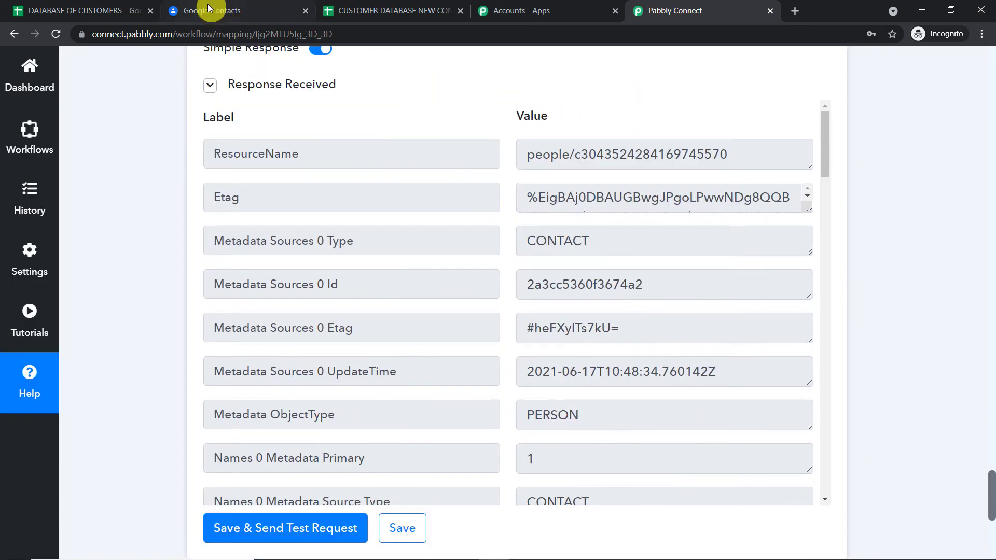
pyautogui.click(210, 10)
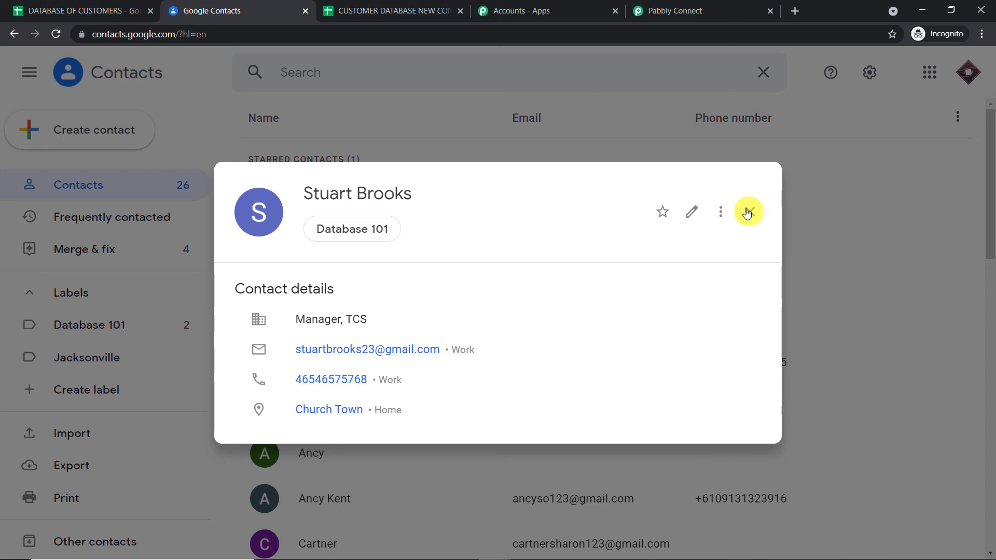
# - Search Google Contacts for the new contact and verify its Manager, Tesla, email, phone and address details
pyautogui.click(748, 212)
pyautogui.click(307, 73)
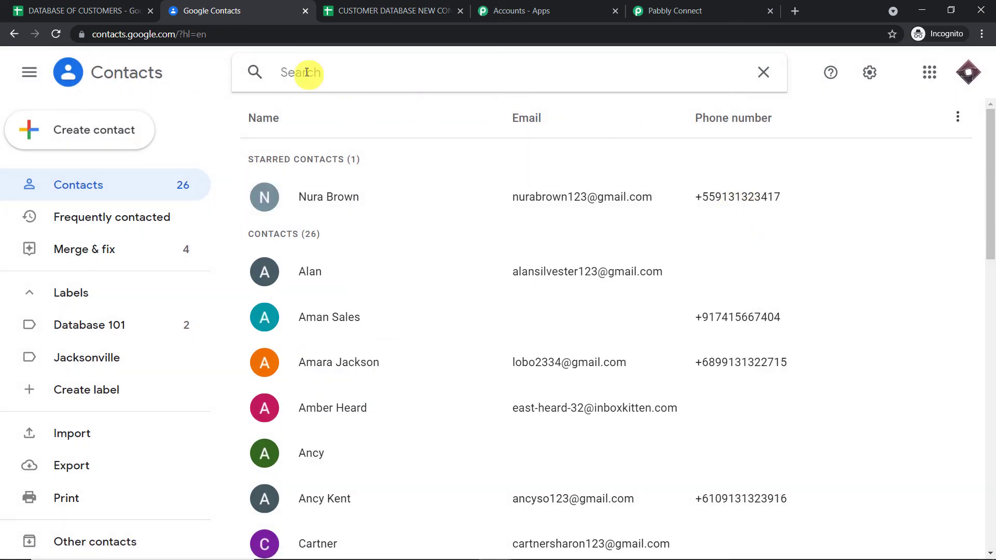
pyautogui.write('jere')
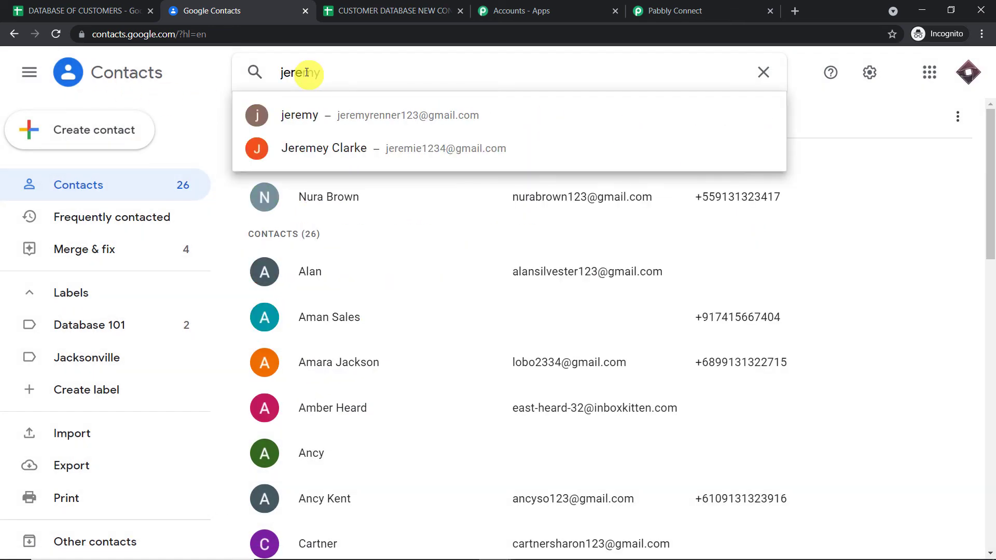
pyautogui.click(357, 147)
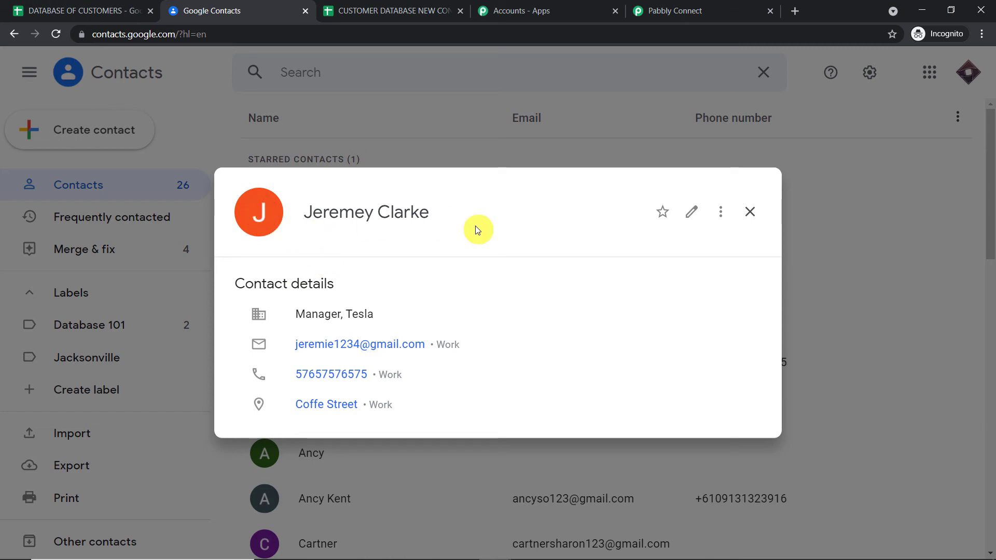
pyautogui.click(798, 130)
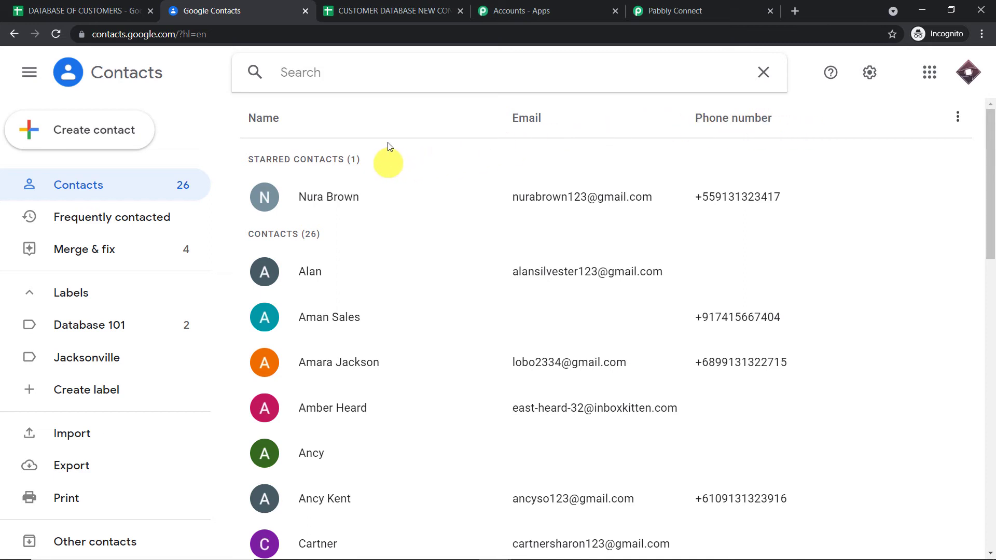
pyautogui.click(718, 5)
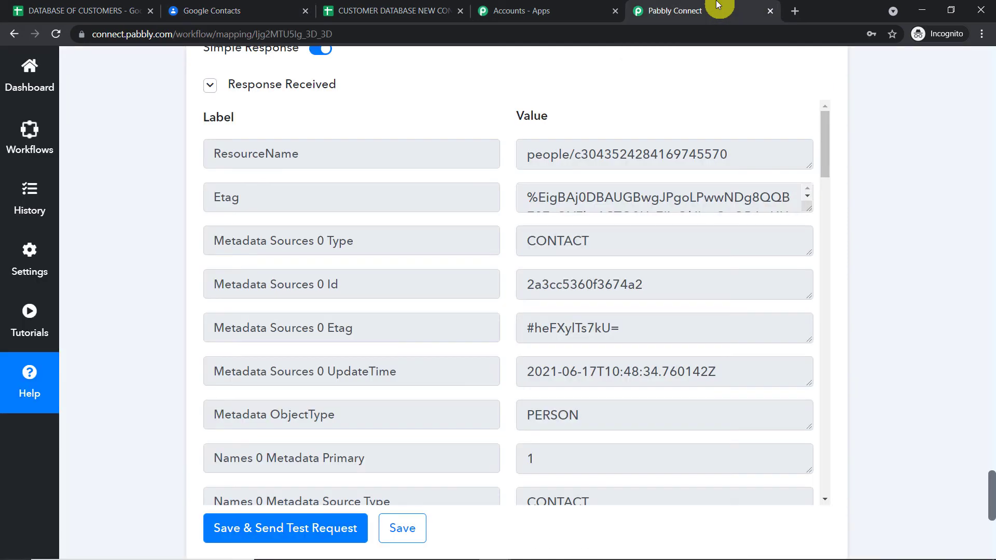
# - Add a step via '+', searching 'goog', choosing Google Contacts with the Add Contact to Group/Label event
pyautogui.scroll(-7, 991, 499)
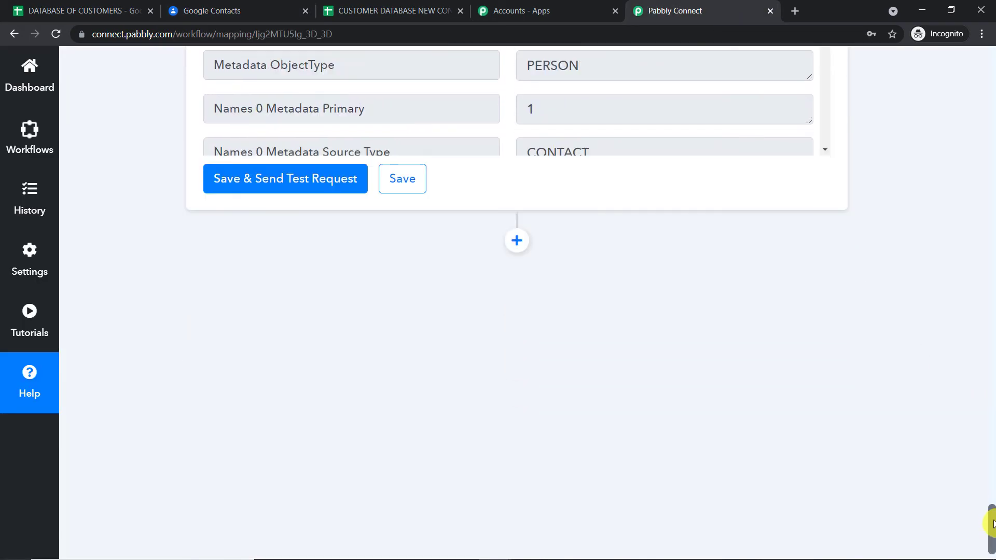
pyautogui.click(521, 206)
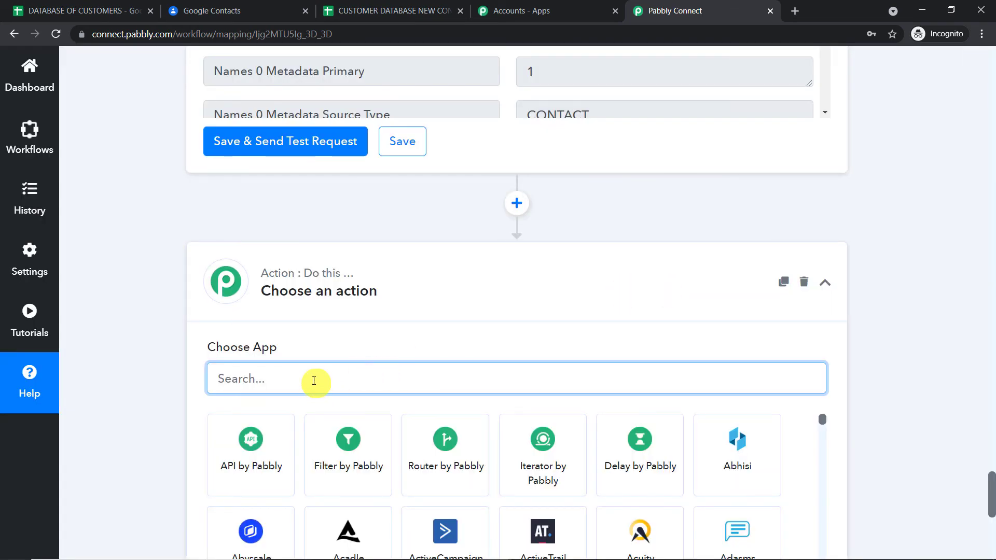
pyautogui.write('goog')
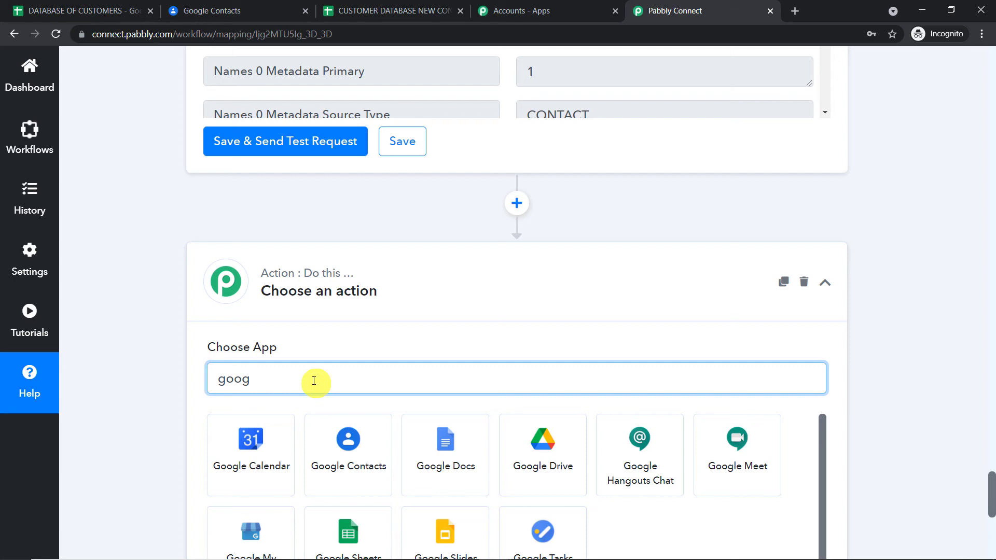
pyautogui.click(356, 447)
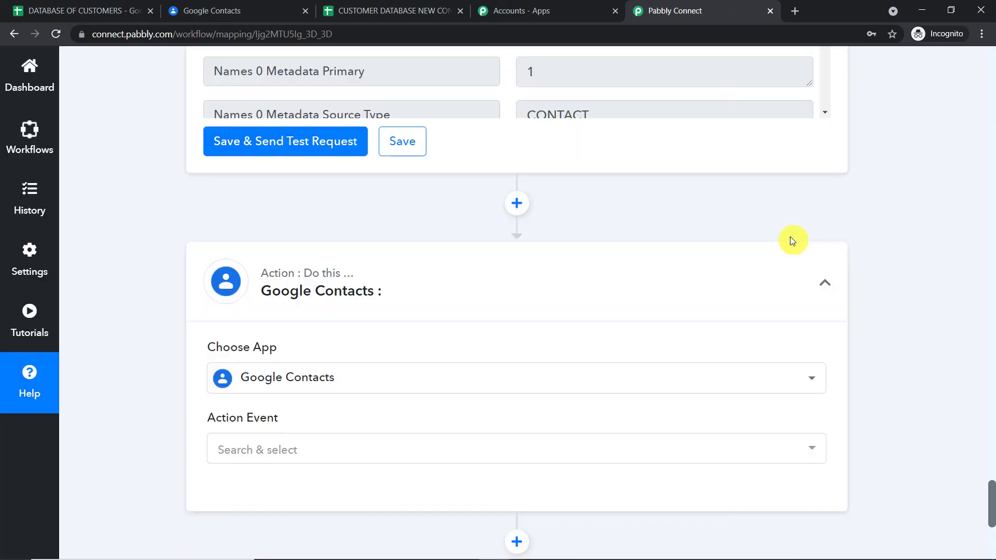
pyautogui.scroll(-4, 289, 264)
pyautogui.click(283, 254)
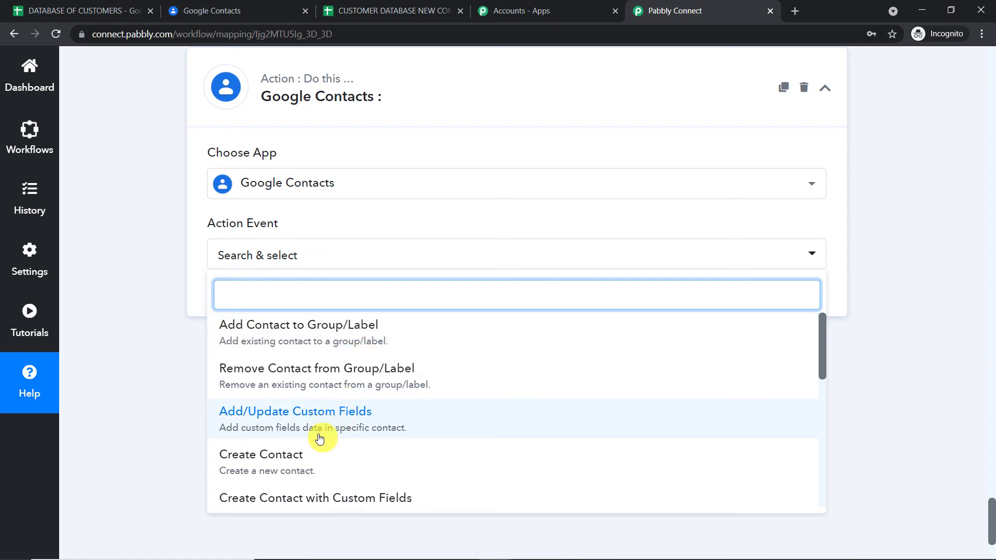
pyautogui.scroll(-3, 332, 394)
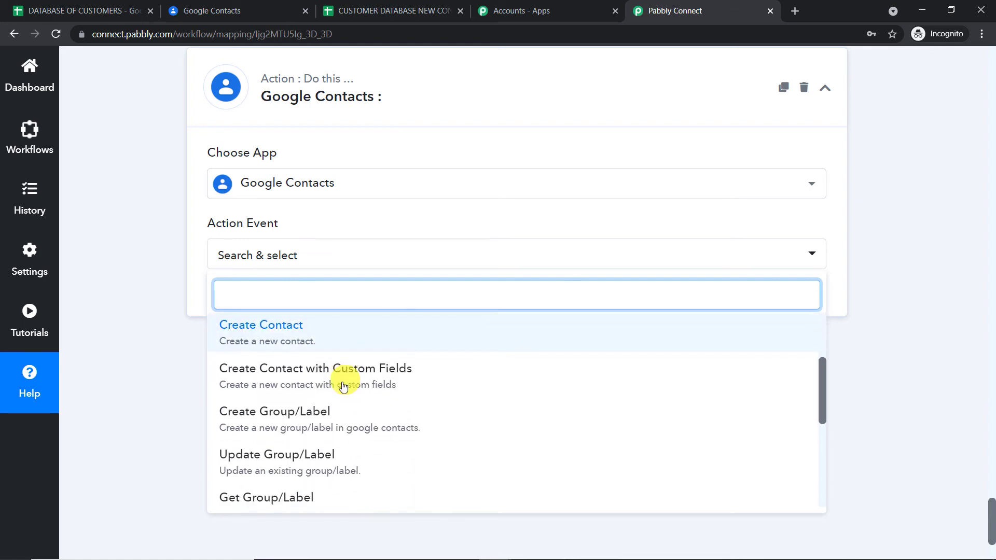
pyautogui.scroll(-1, 339, 412)
pyautogui.scroll(-2, 343, 415)
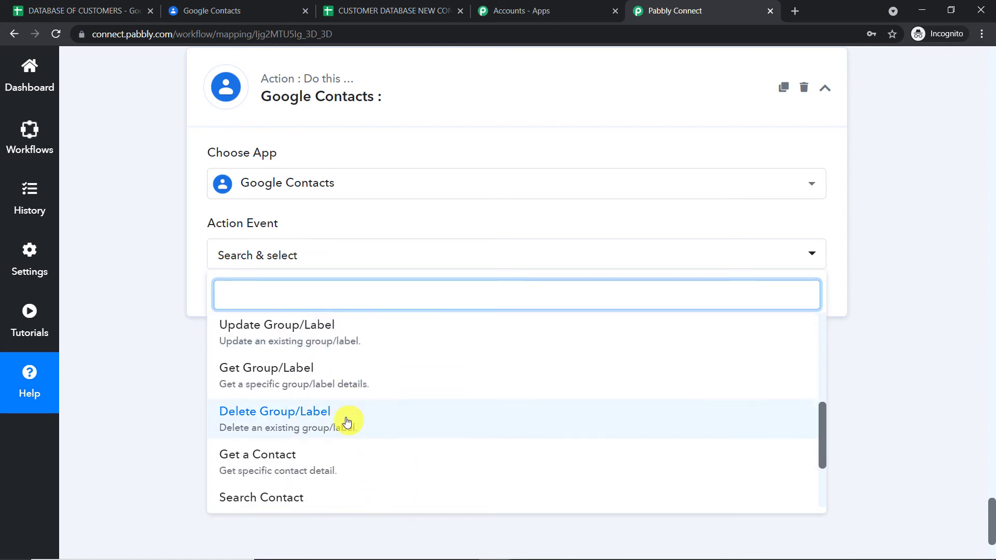
pyautogui.scroll(-1, 349, 424)
pyautogui.scroll(5, 342, 415)
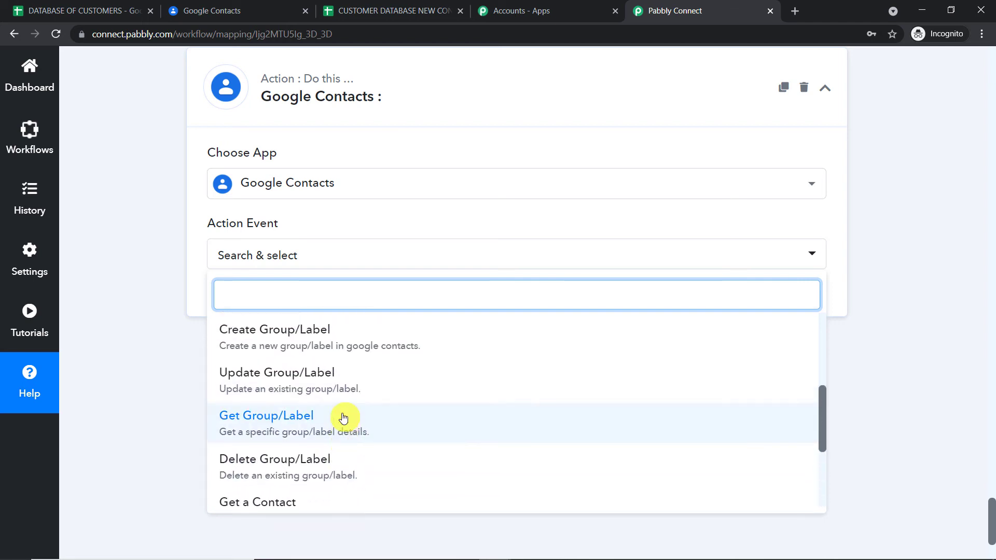
pyautogui.scroll(1, 337, 418)
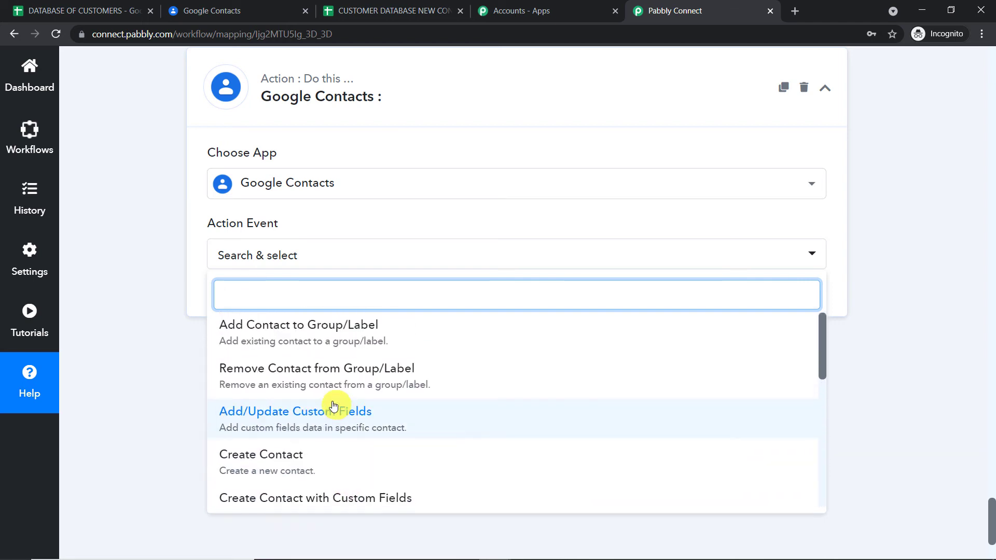
pyautogui.scroll(1, 325, 419)
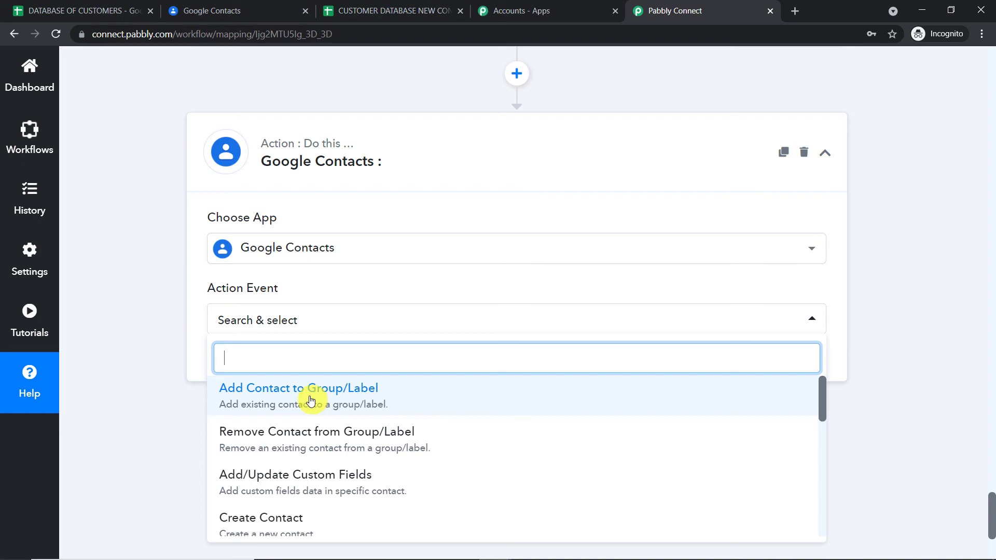
pyautogui.click(311, 400)
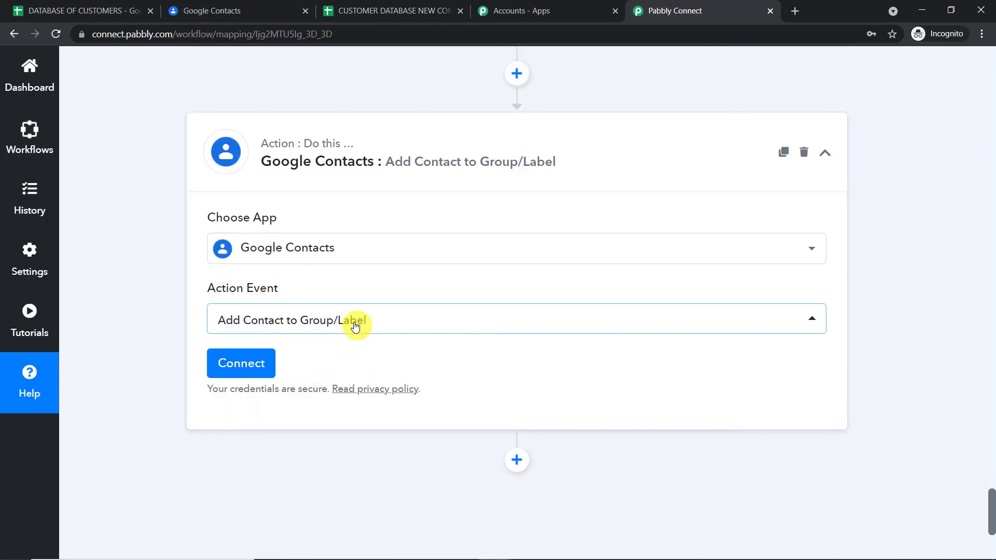
# - Connect the step to the existing Google Contacts #16 account and save
pyautogui.click(236, 366)
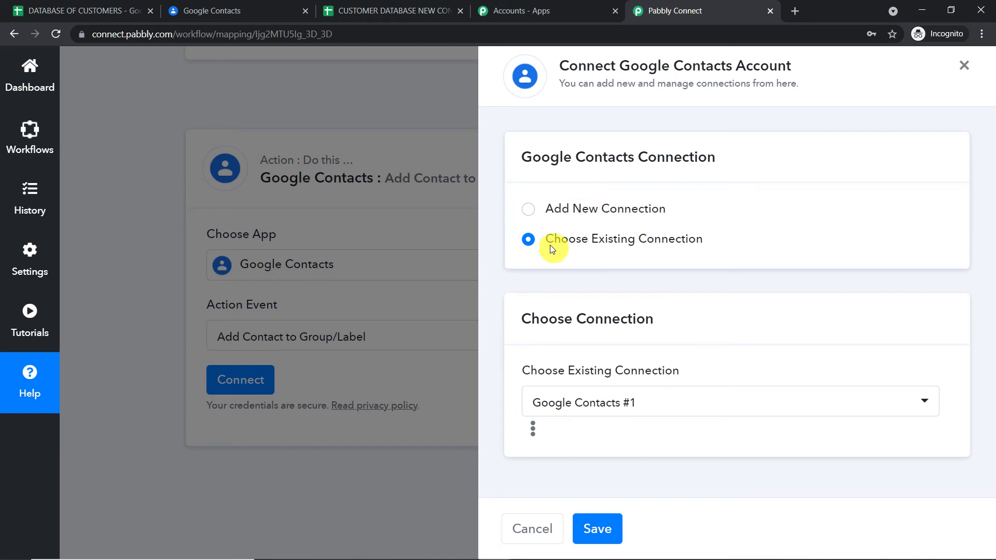
pyautogui.click(596, 403)
pyautogui.scroll(-5, 764, 307)
pyautogui.scroll(-5, 764, 307)
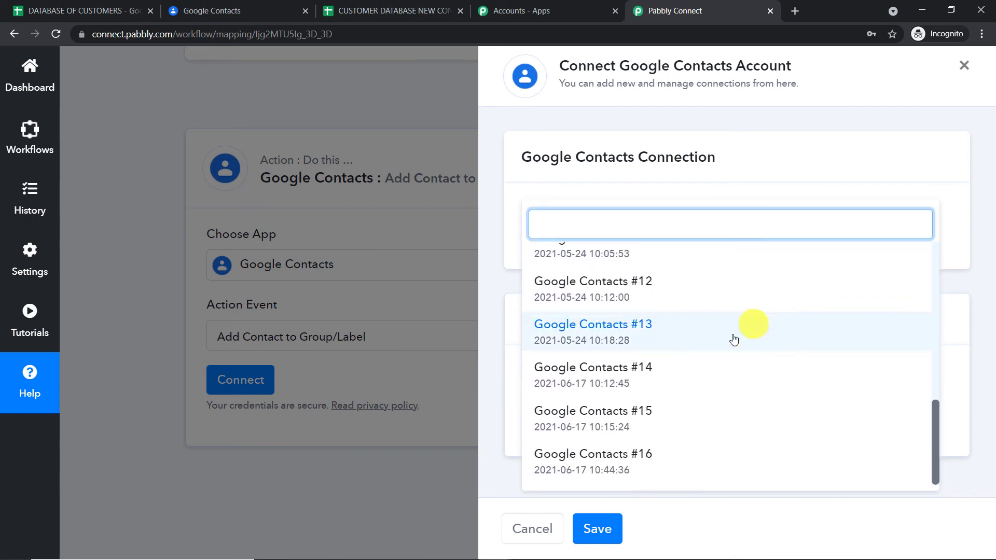
pyautogui.click(634, 474)
pyautogui.click(598, 529)
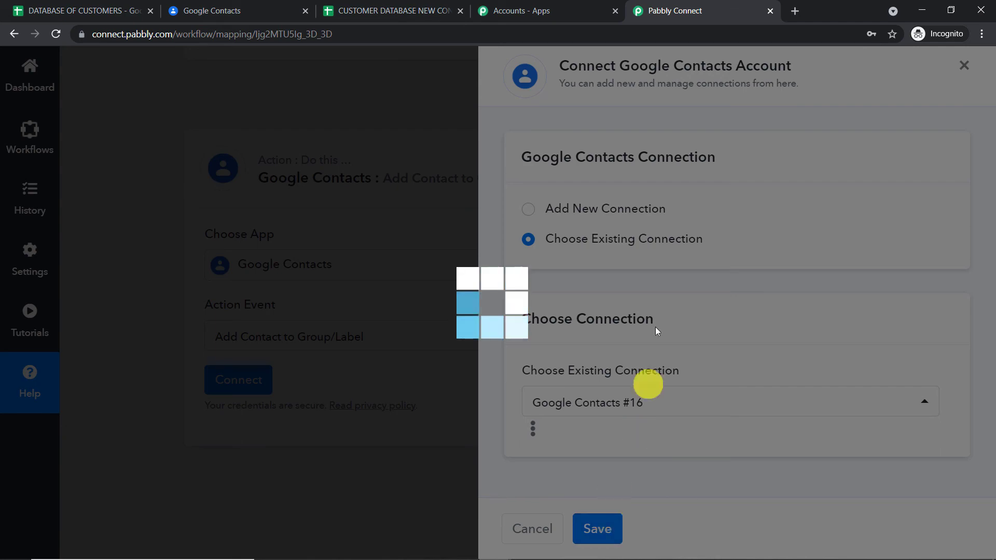
# - Review the available contact groups, such as Database 101, then switch to Google Contacts
pyautogui.scroll(-5, 669, 257)
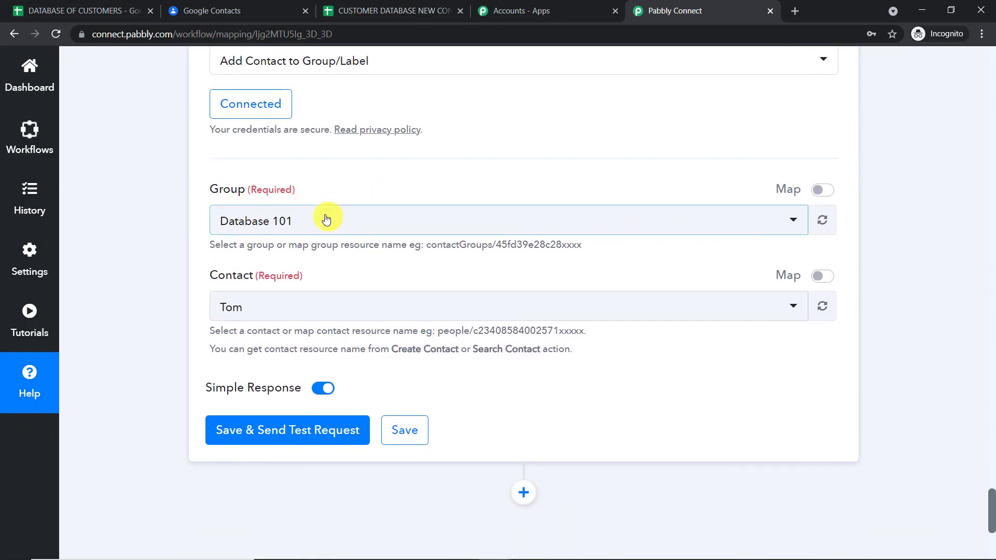
pyautogui.click(326, 233)
pyautogui.scroll(-1, 337, 322)
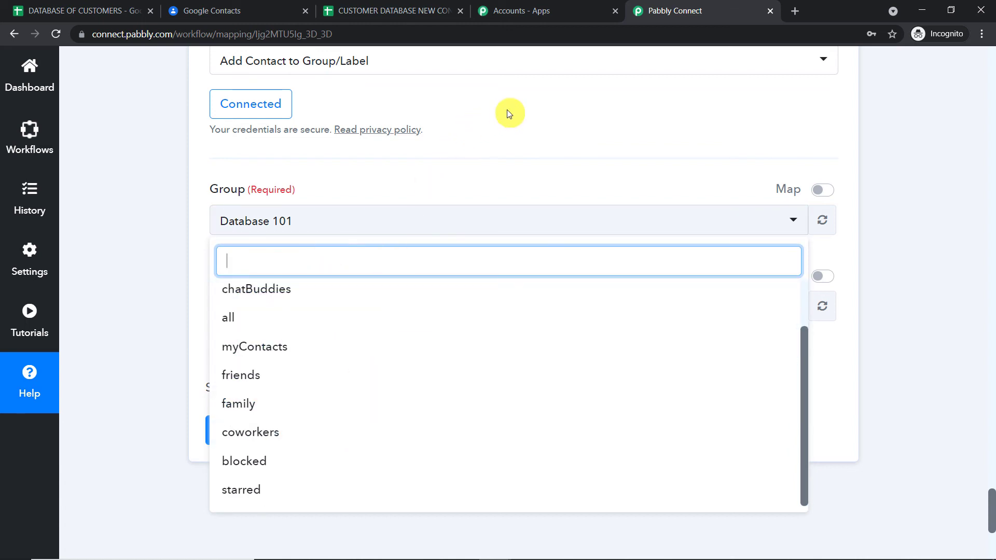
pyautogui.click(224, 11)
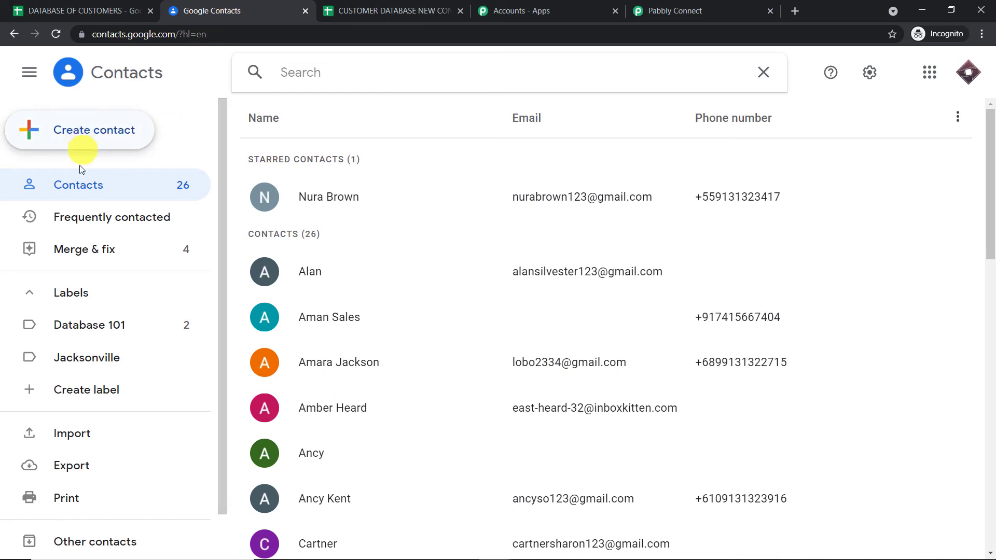
# - Create a new Google Contacts label named GOOGLE SHEETS DATA
pyautogui.click(64, 294)
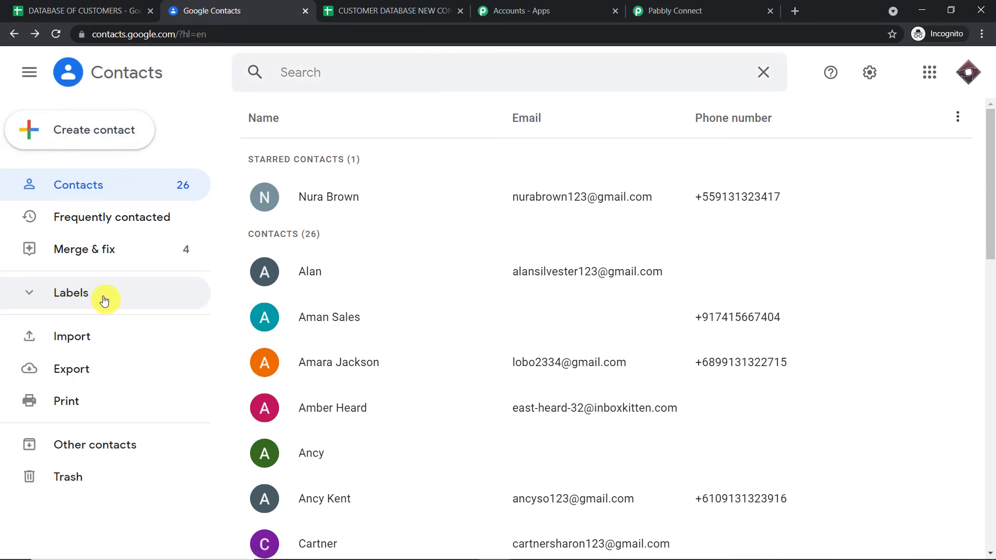
pyautogui.click(128, 295)
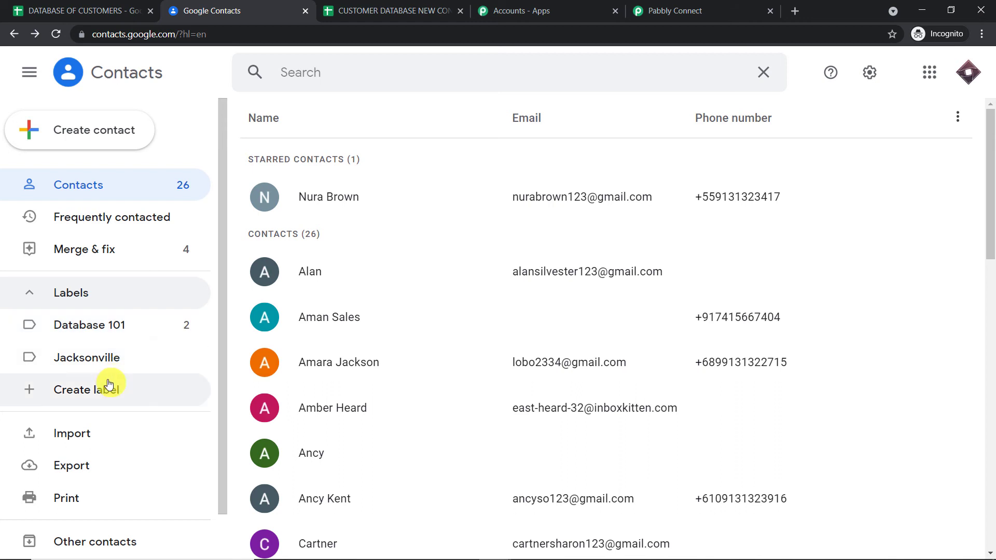
pyautogui.click(108, 387)
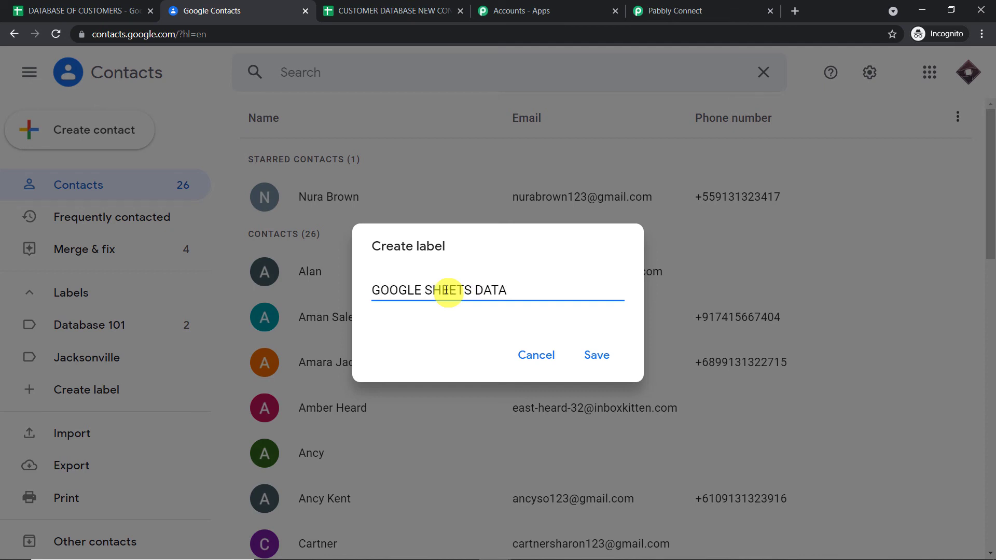
pyautogui.click(596, 355)
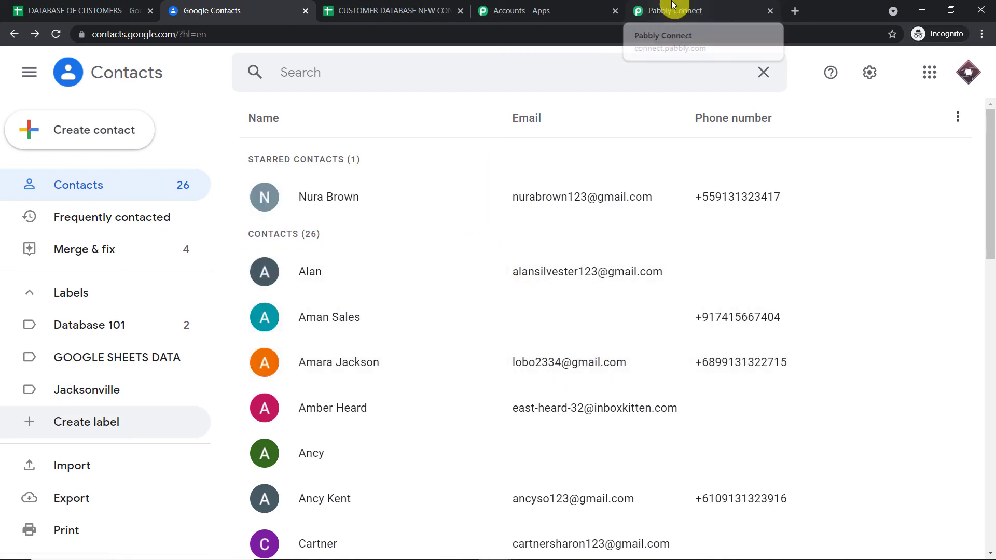
pyautogui.click(672, 4)
# - Refresh the Group list and select GOOGLE SHEETS DATA as the target label
pyautogui.click(635, 188)
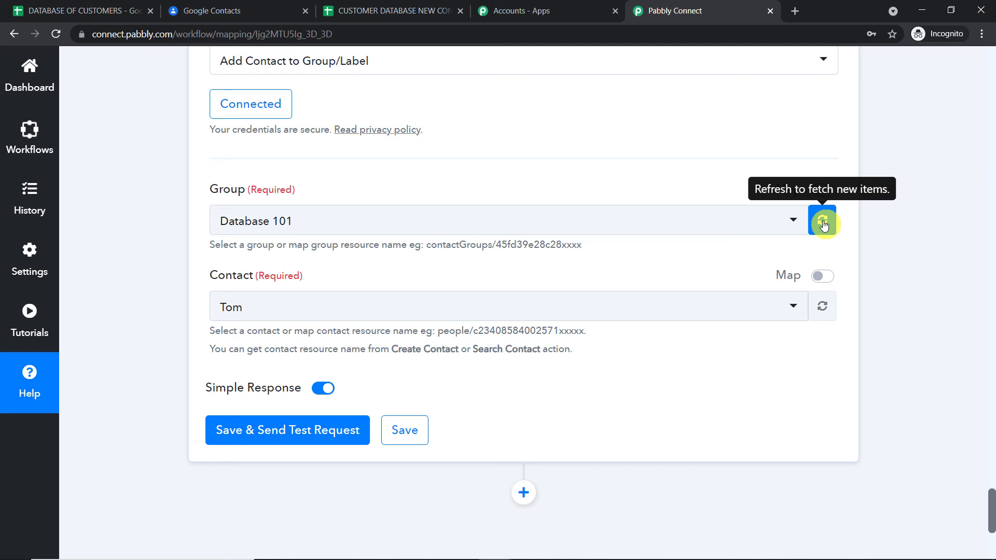
pyautogui.click(823, 222)
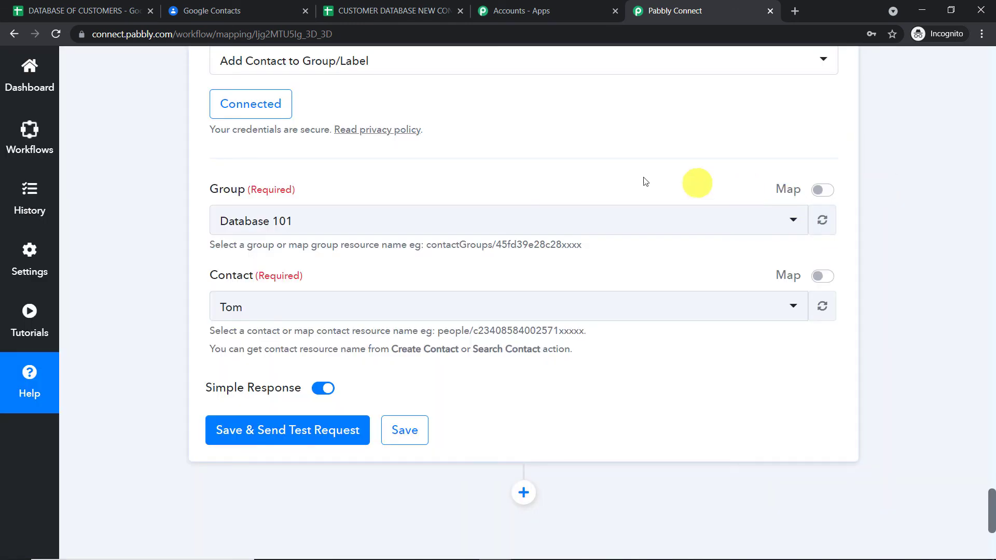
pyautogui.click(452, 225)
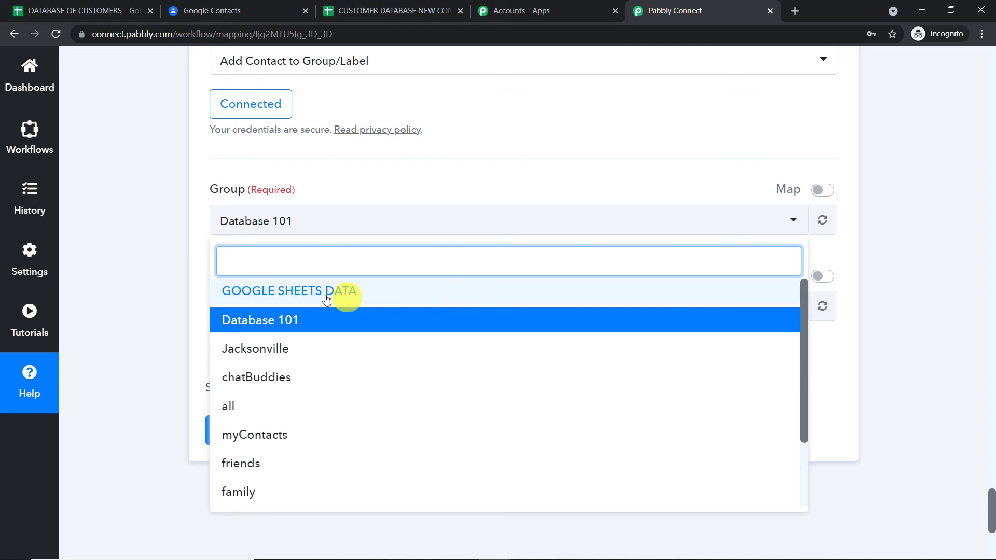
pyautogui.click(307, 296)
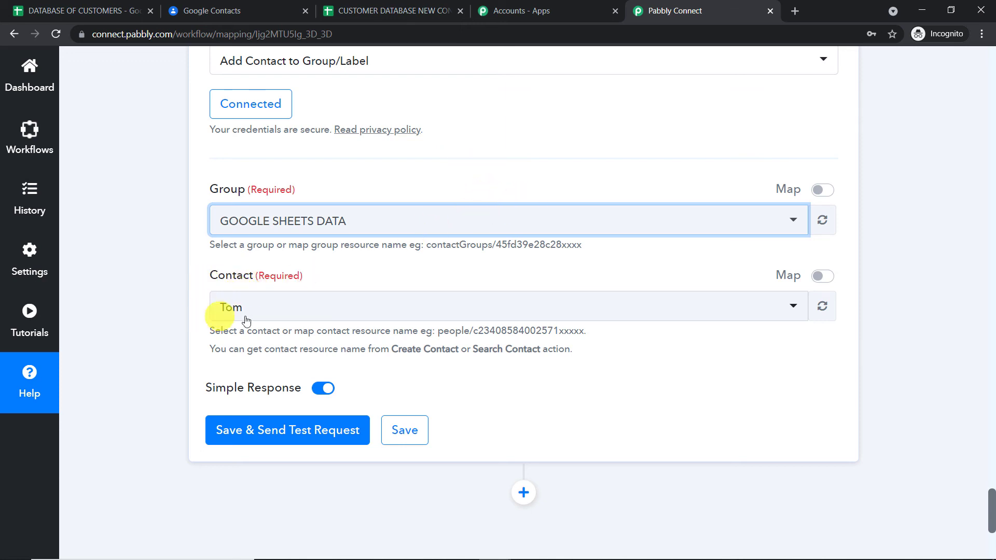
pyautogui.scroll(15, 916, 285)
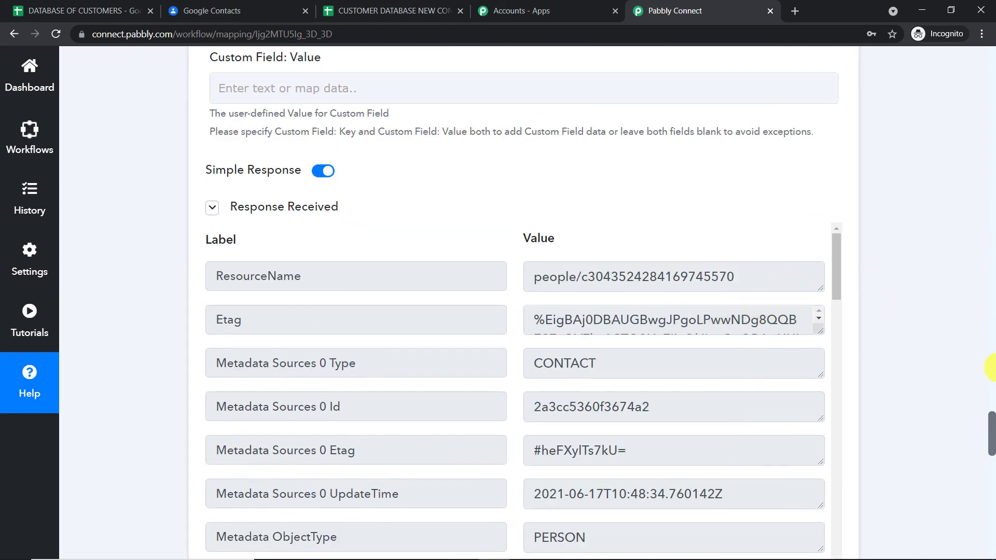
pyautogui.moveTo(992, 435); pyautogui.dragTo(992, 428)
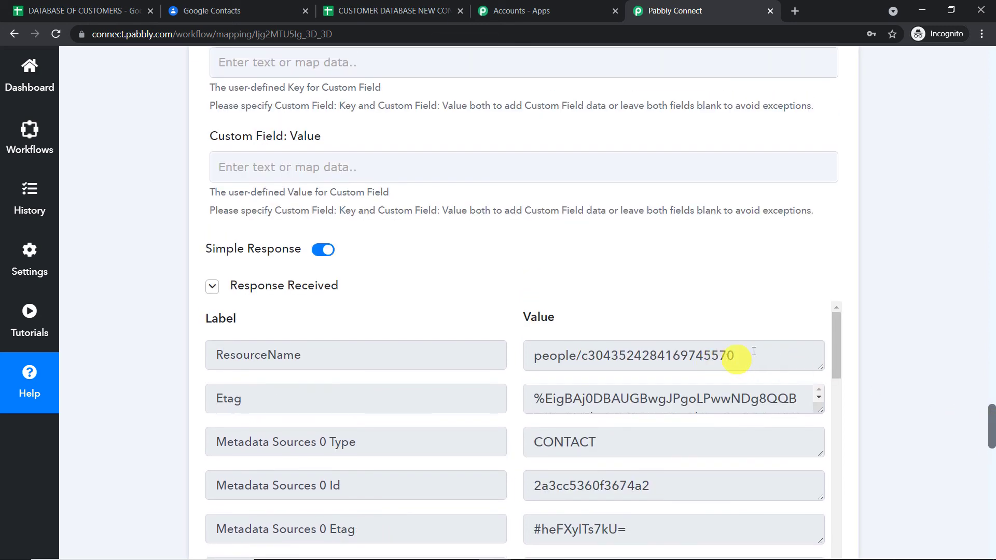
pyautogui.moveTo(753, 352); pyautogui.dragTo(522, 355)
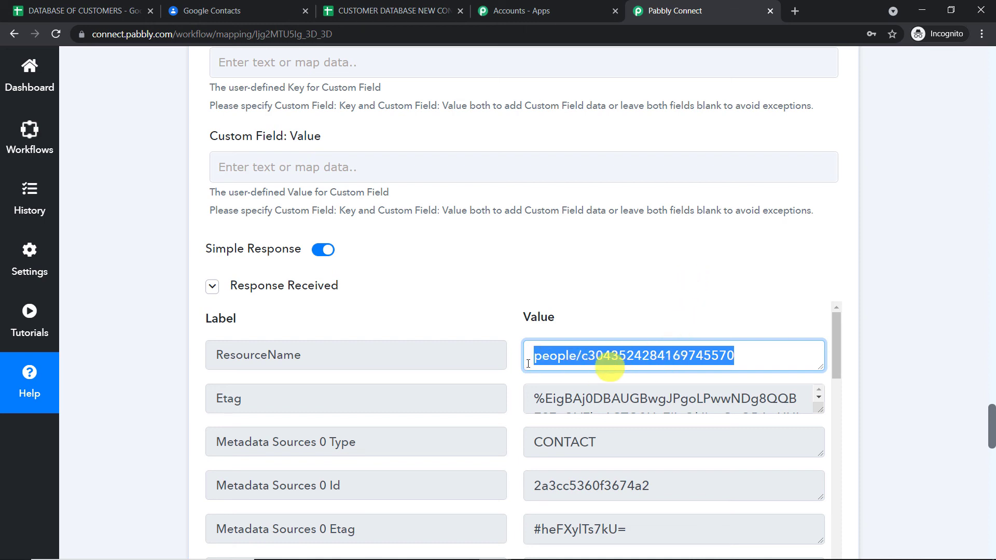
pyautogui.moveTo(992, 417); pyautogui.dragTo(992, 513)
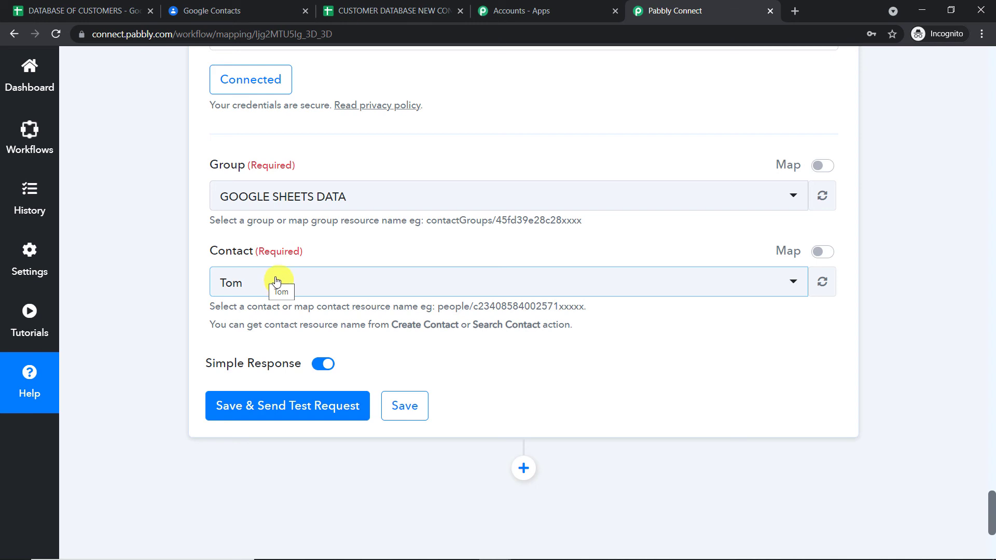
# - Map the Contact field to 2. ResourceName from Create Contact and send a test request
pyautogui.click(828, 254)
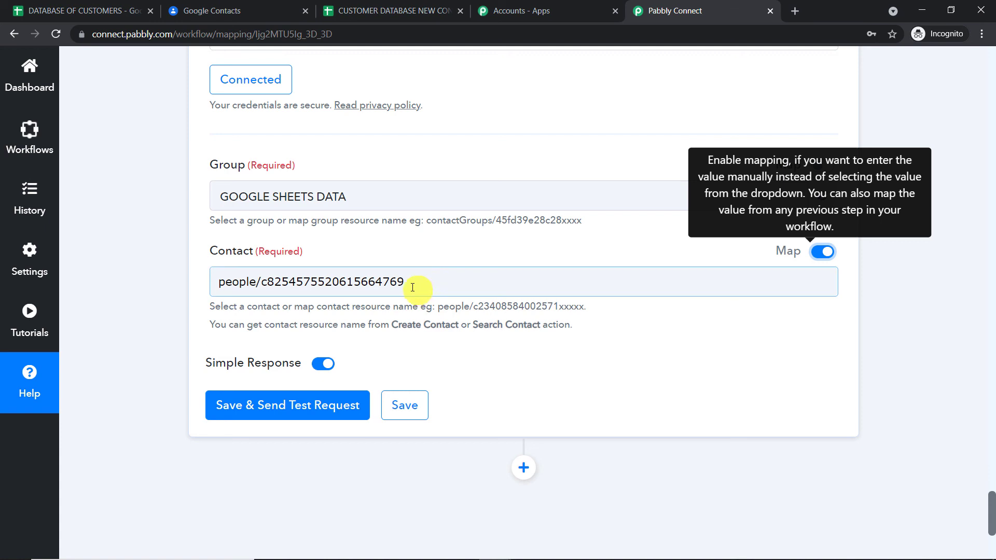
pyautogui.moveTo(411, 285); pyautogui.dragTo(139, 278)
pyautogui.press('BackSpace')
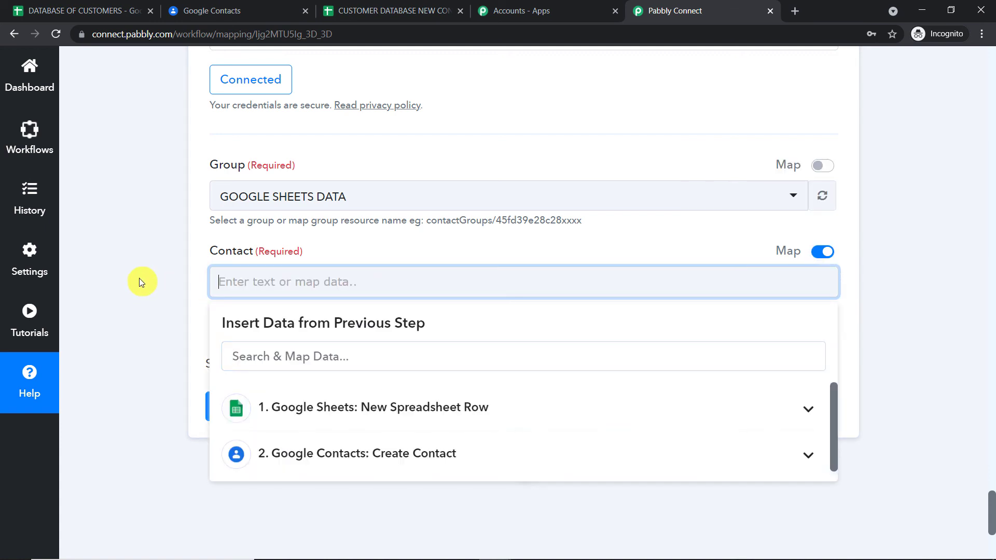
pyautogui.click(293, 462)
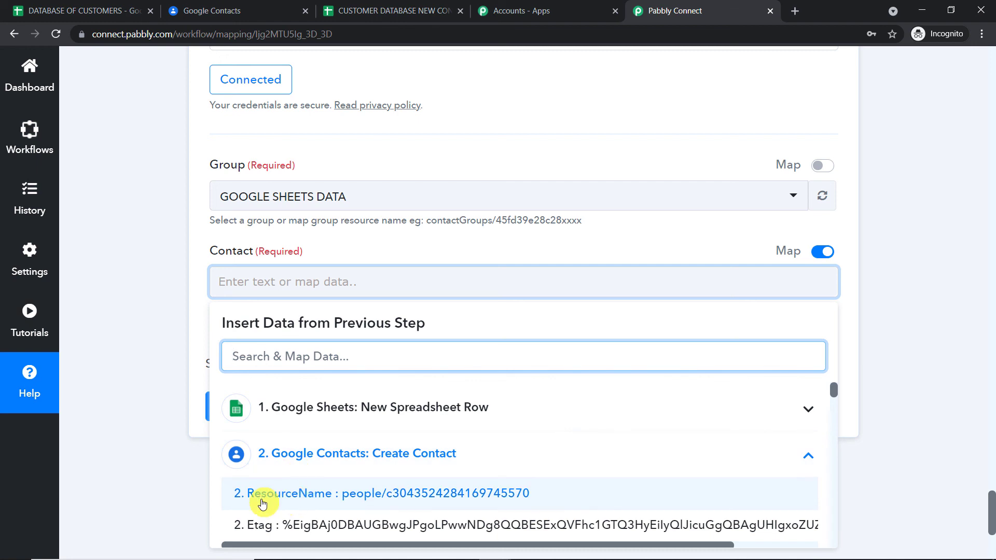
pyautogui.click(340, 501)
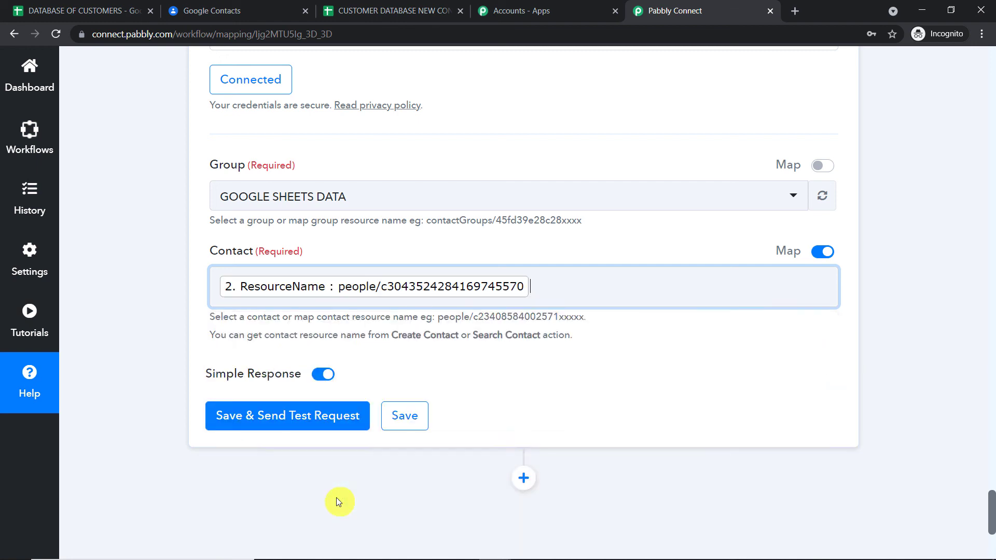
pyautogui.click(502, 238)
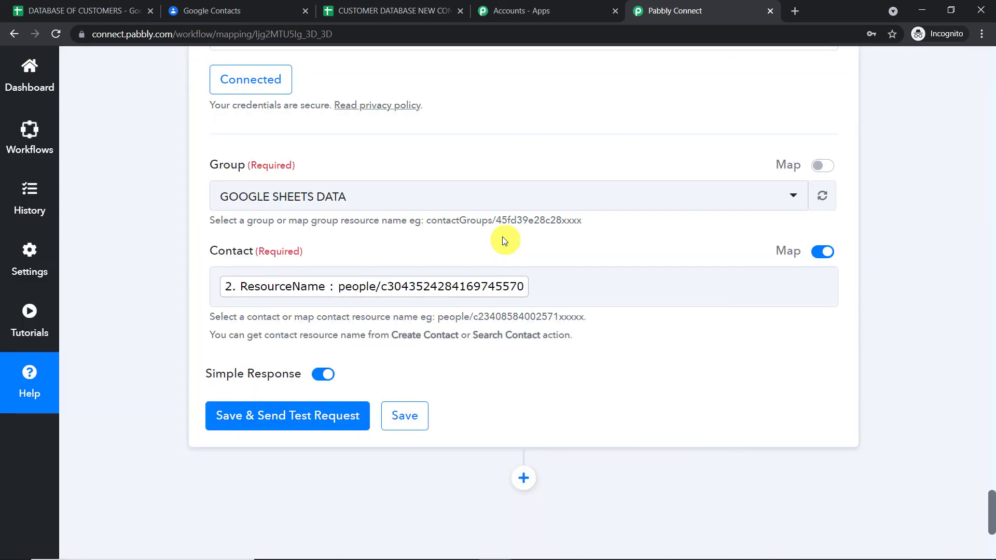
pyautogui.scroll(-2, 503, 237)
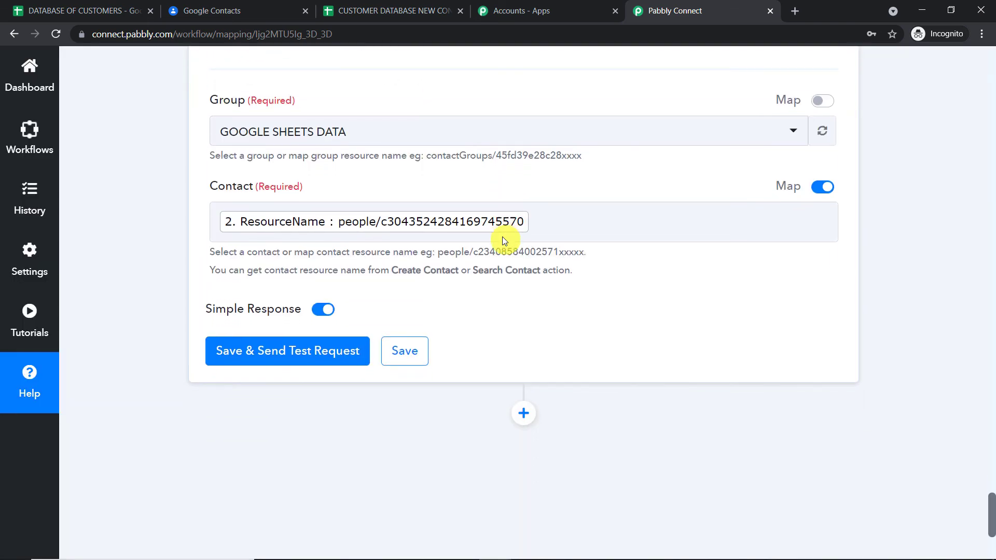
pyautogui.click(282, 352)
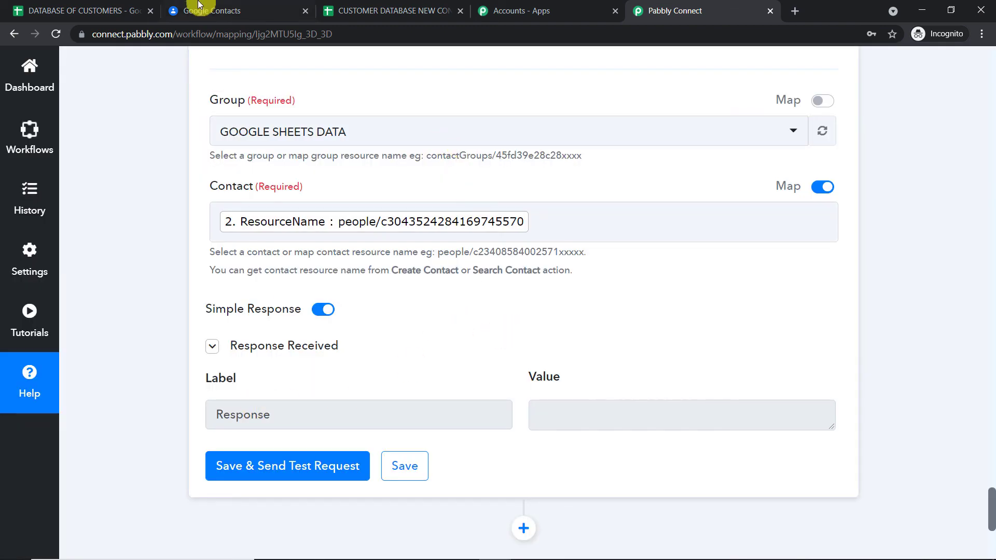
pyautogui.click(208, 11)
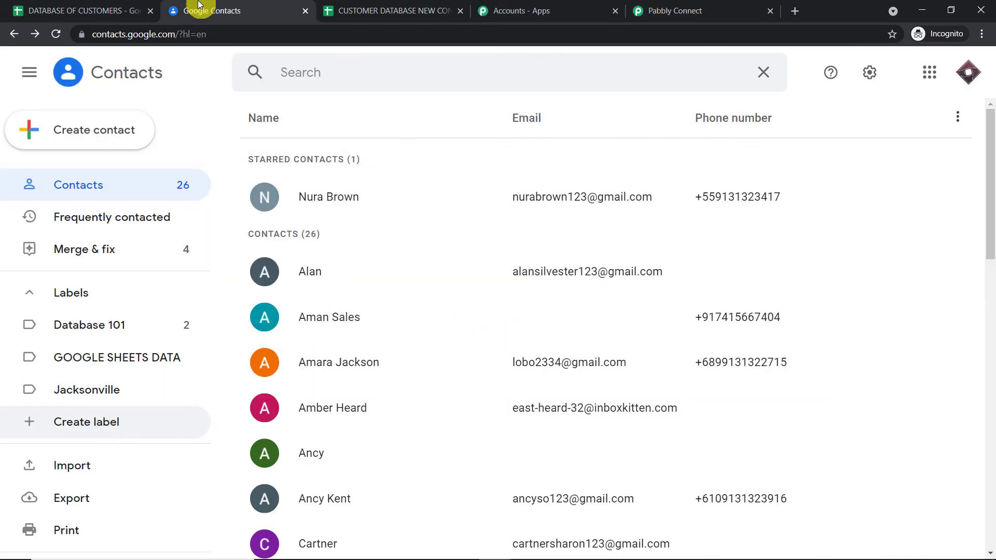
# - Open the GOOGLE SHEETS DATA label and reload to show the newly added contact
pyautogui.click(95, 356)
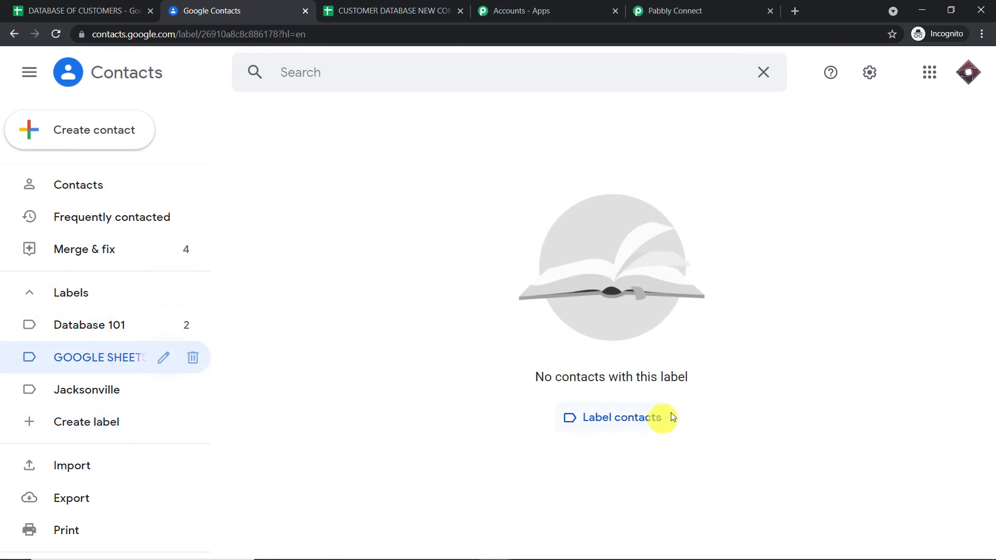
pyautogui.click(55, 35)
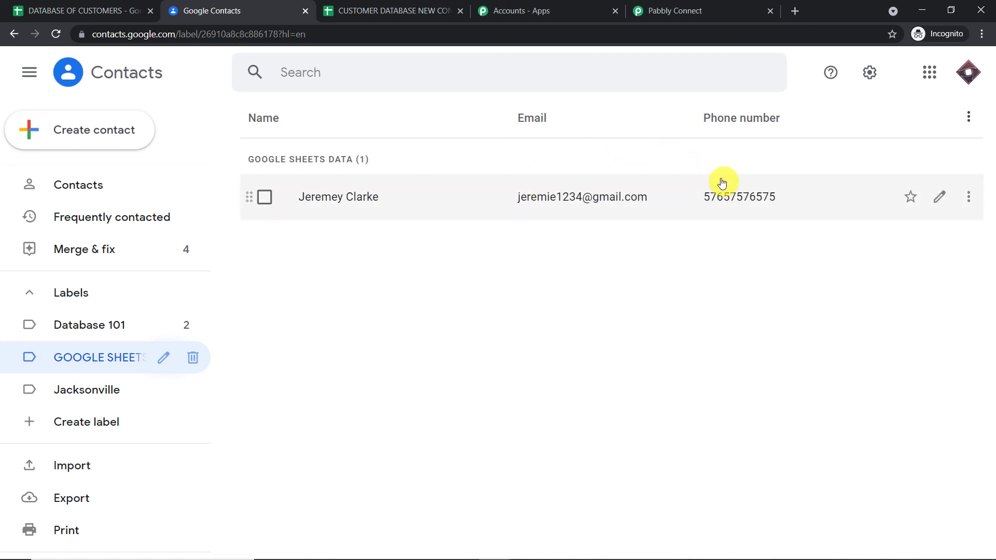
# - Collapse the Create Contact and Google Sheets trigger steps into a compact three-step overview
pyautogui.click(704, 6)
pyautogui.scroll(15, 980, 283)
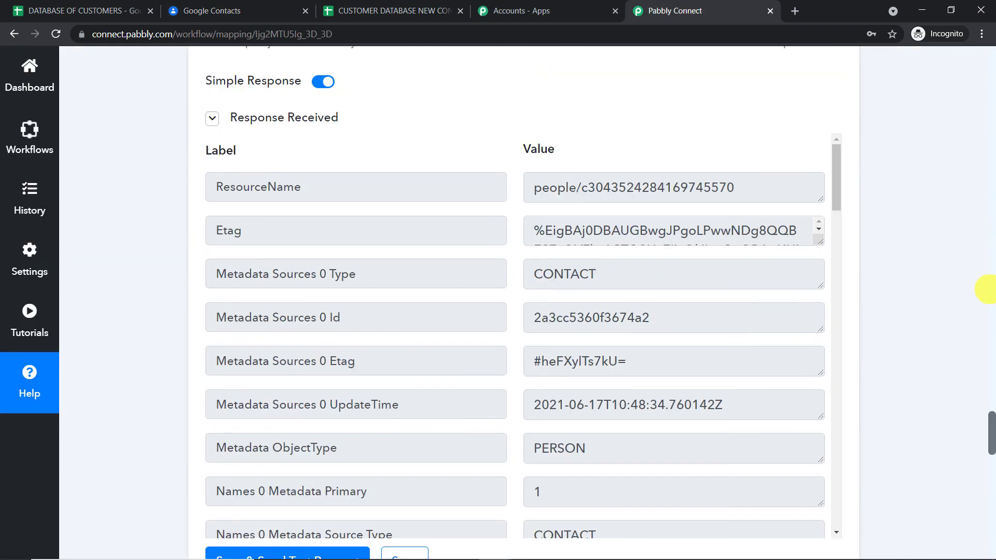
pyautogui.scroll(-5, 990, 413)
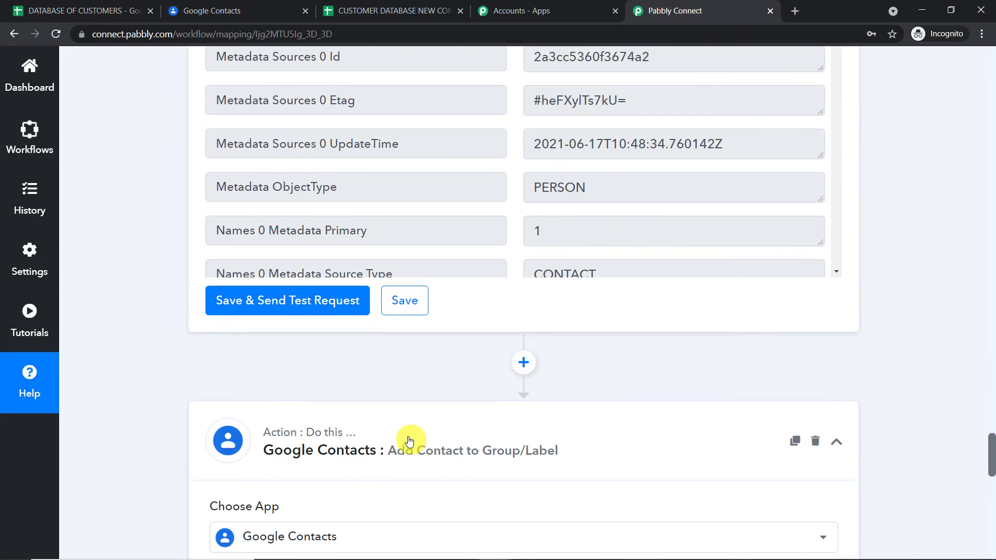
pyautogui.scroll(20, 992, 388)
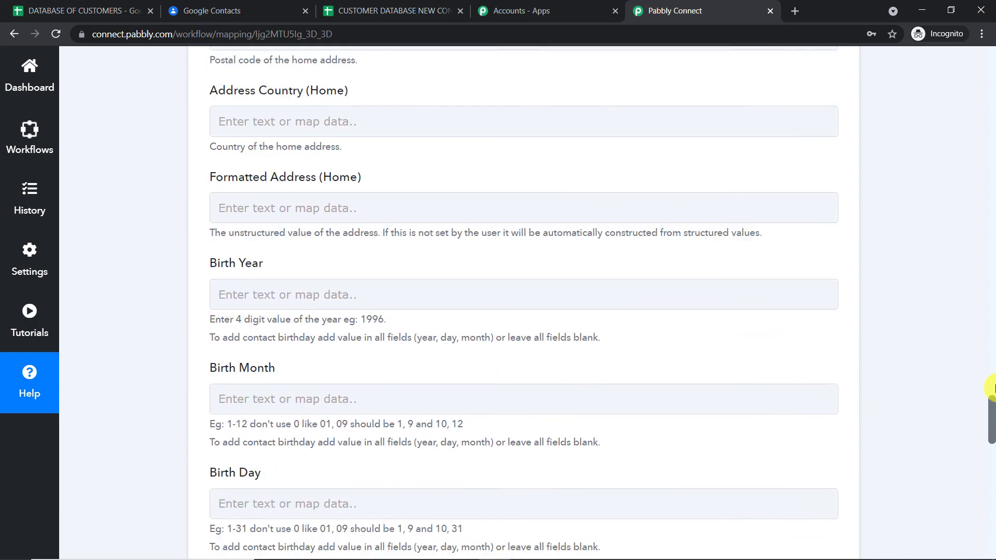
pyautogui.moveTo(992, 388); pyautogui.dragTo(978, 211)
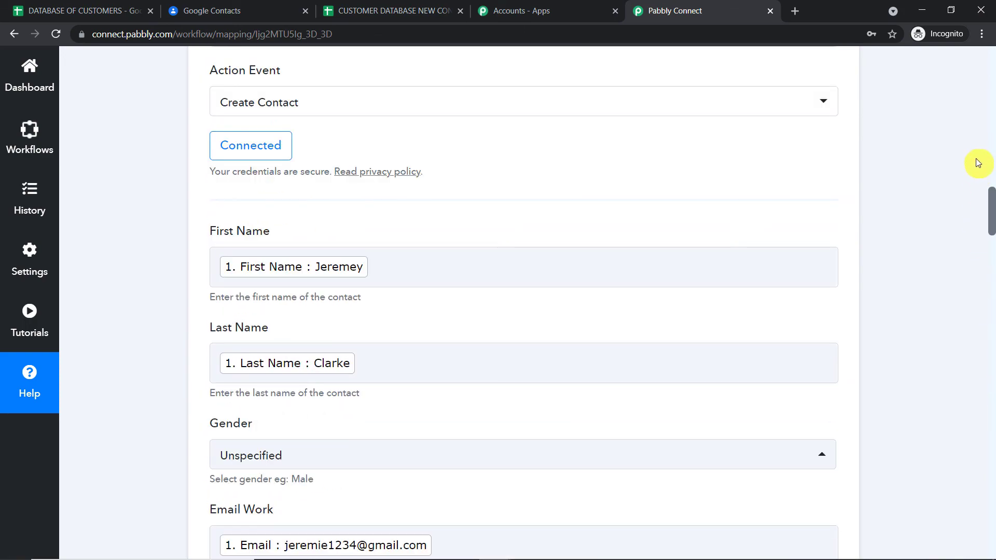
pyautogui.moveTo(992, 152); pyautogui.dragTo(992, 151)
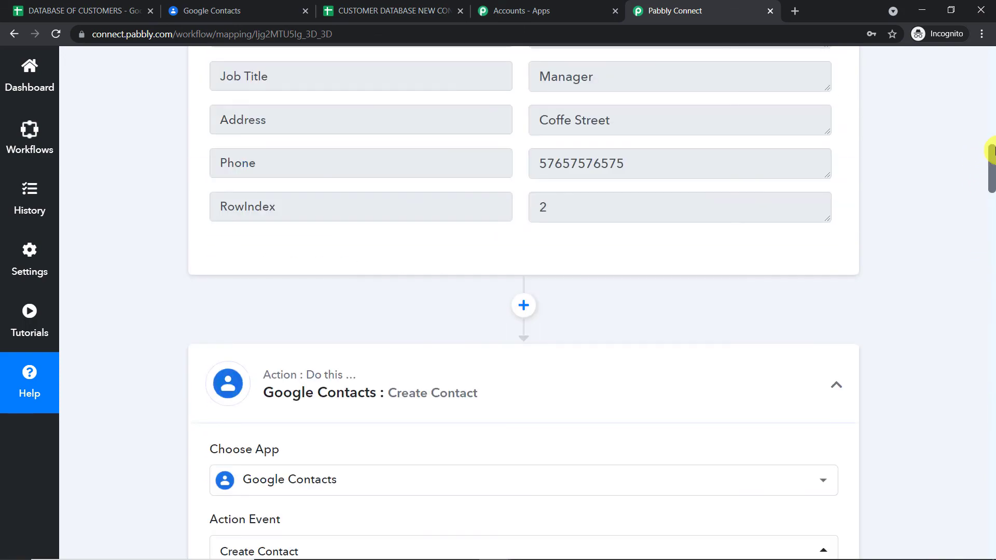
pyautogui.click(464, 407)
pyautogui.click(990, 280)
pyautogui.moveTo(991, 282); pyautogui.dragTo(992, 161)
pyautogui.click(595, 136)
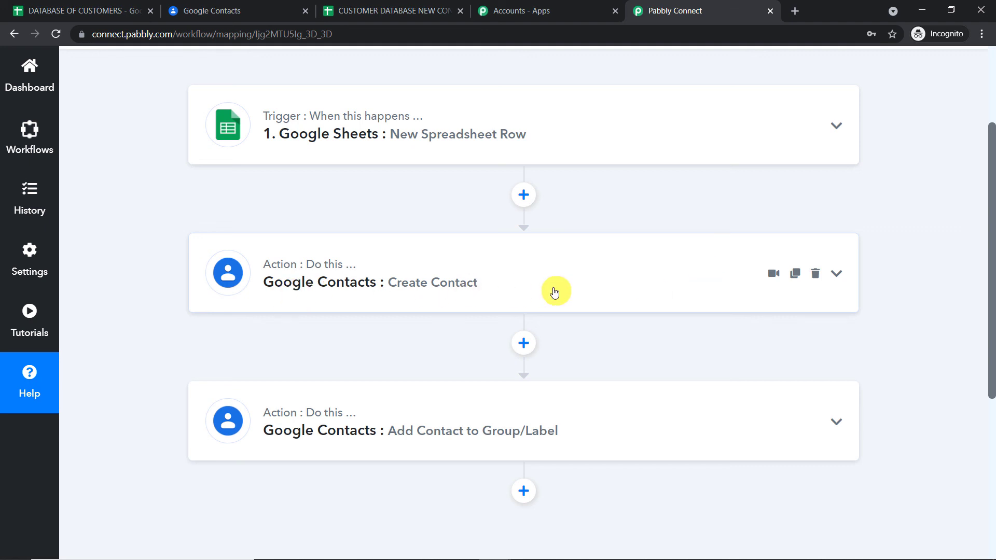
pyautogui.scroll(-1, 551, 283)
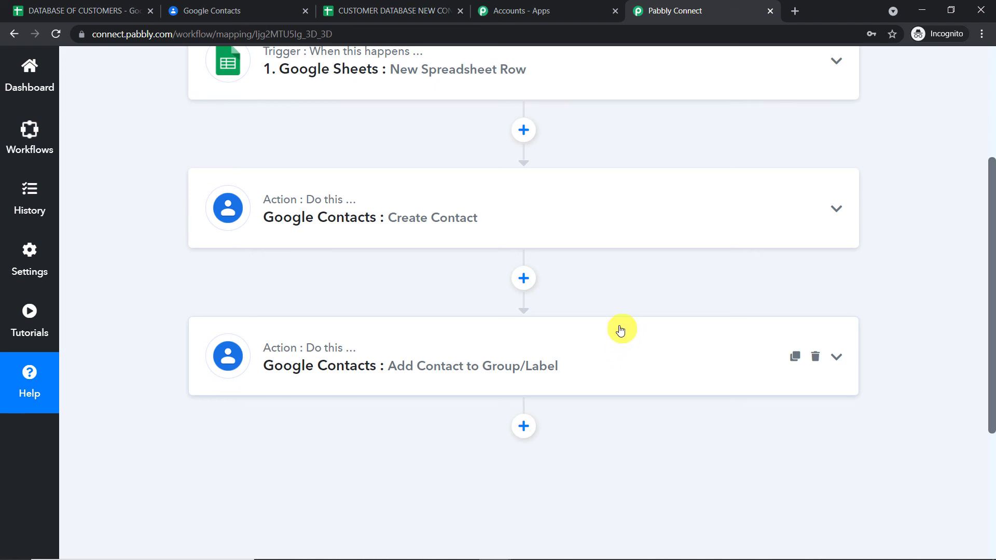
pyautogui.scroll(1, 471, 278)
pyautogui.scroll(1, 471, 279)
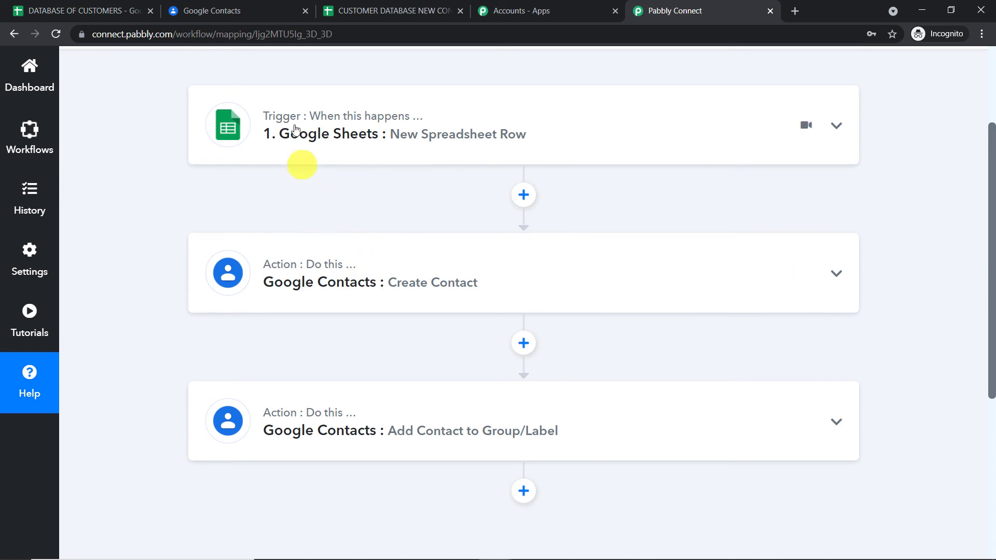